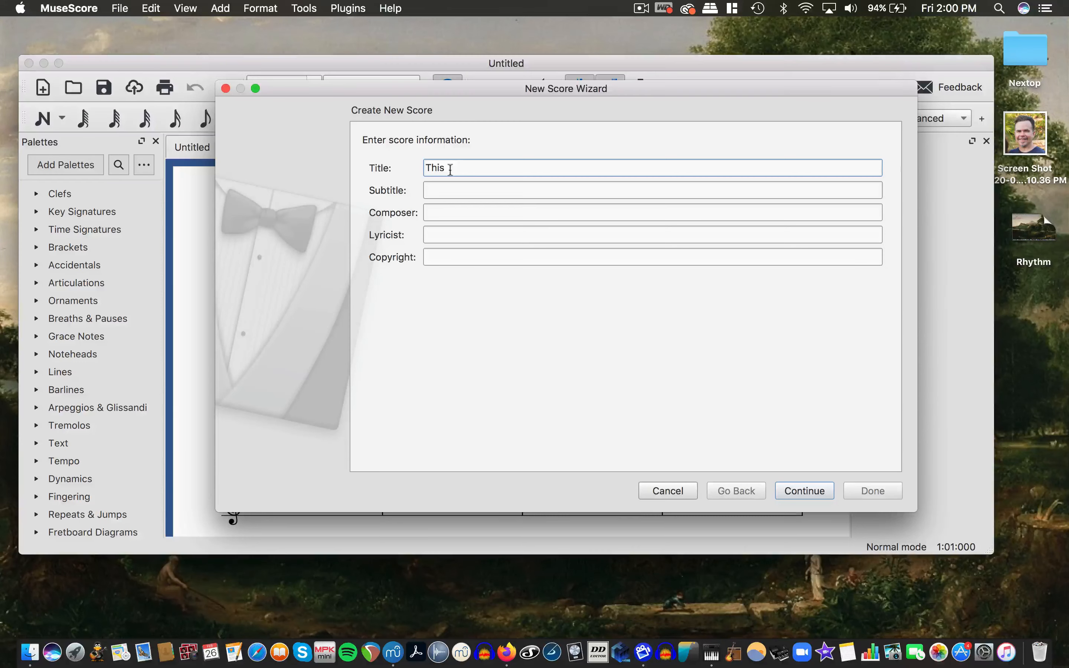
Title the score "This is Fun!!!" and choose the Grand Staff template, keeping the key signature without sharps or flats.
type("Fun!!!")
left_click(812, 490)
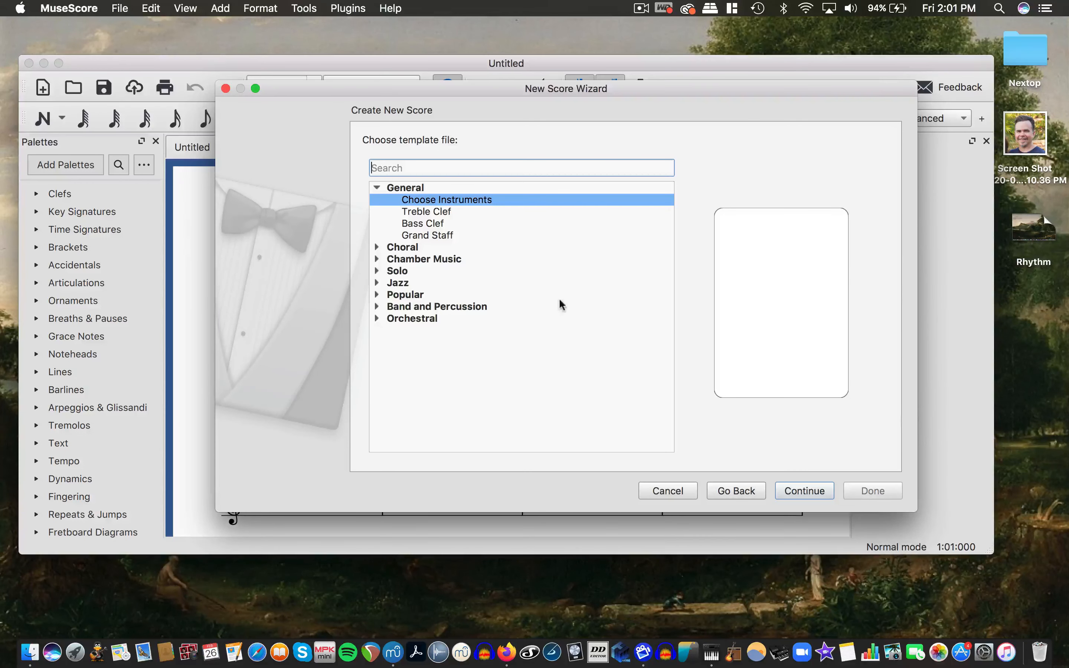
left_click(442, 236)
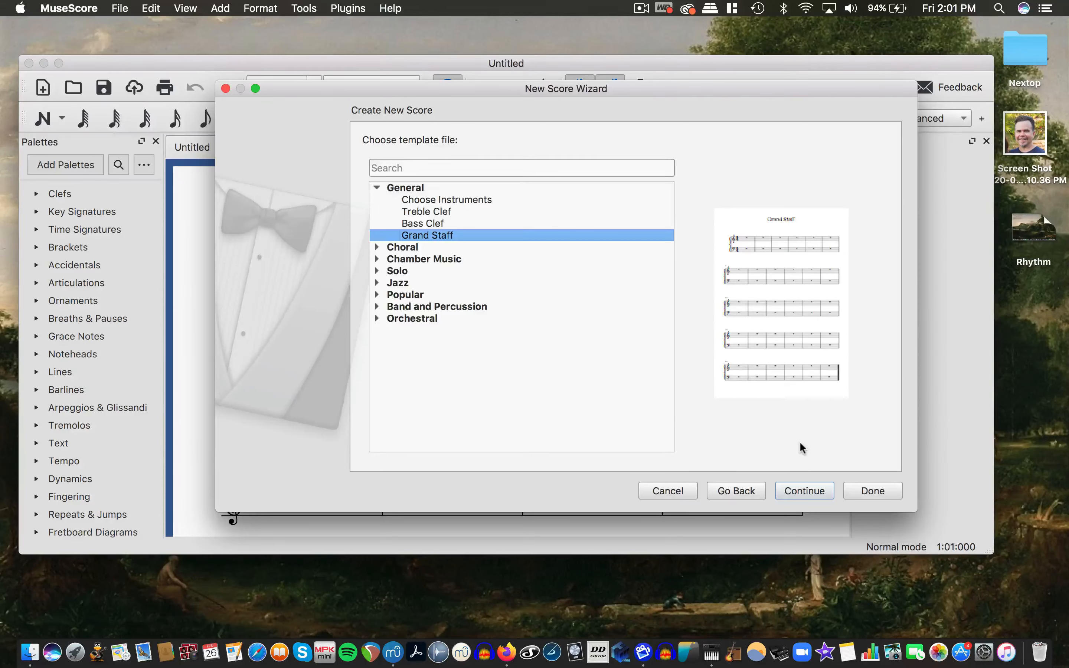
left_click(806, 491)
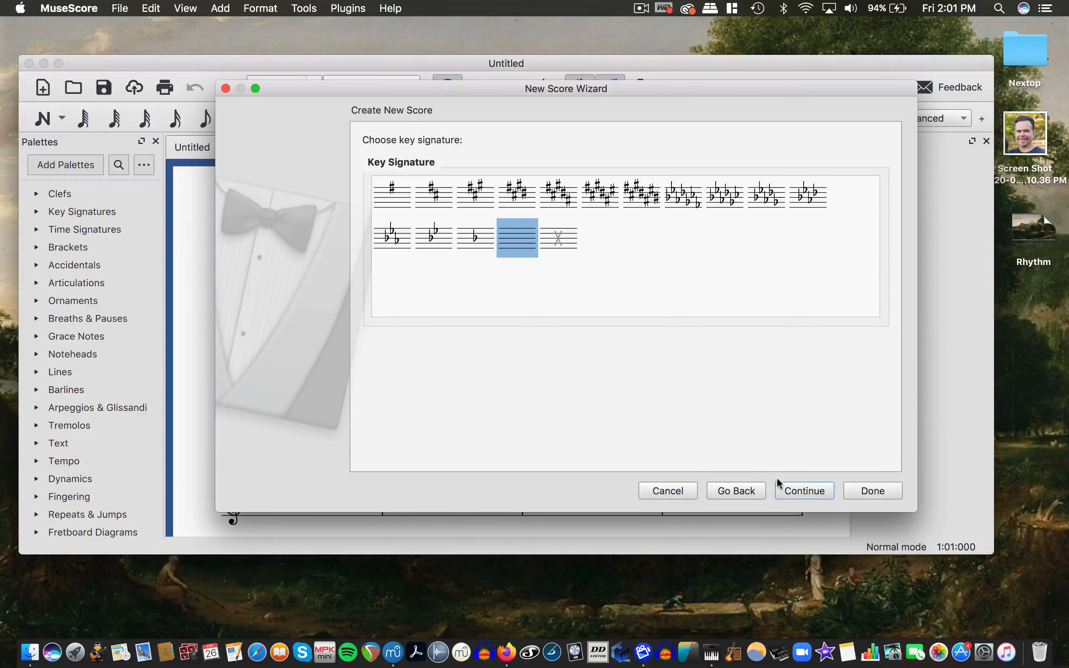
left_click(795, 491)
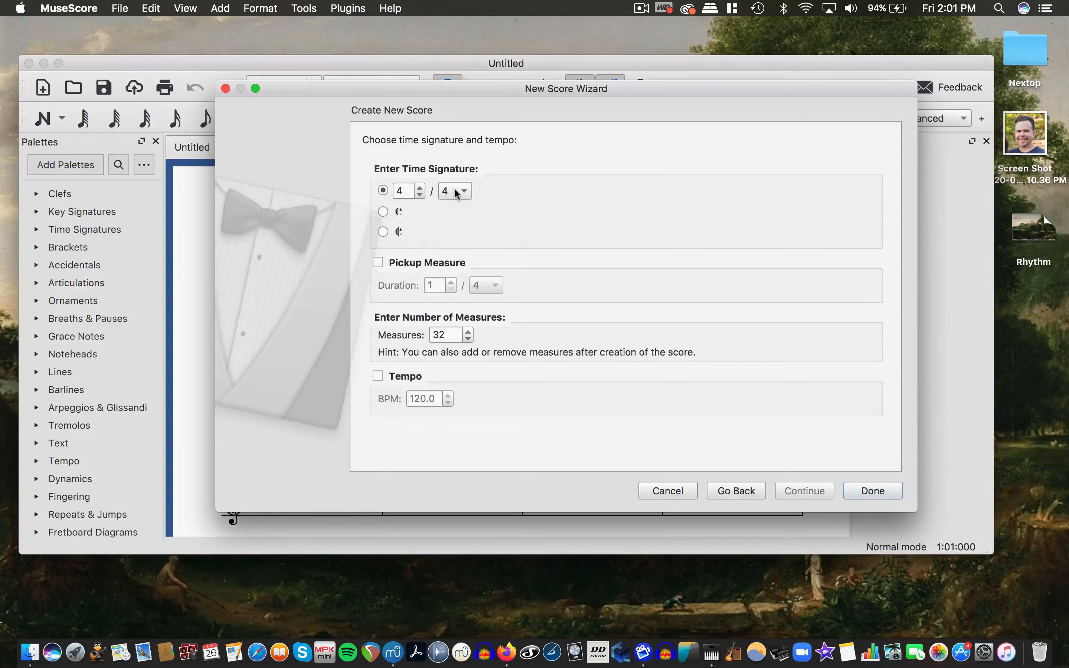
Try other beat counts and common time for the time signature, ending back on 4/4.
left_click(420, 190)
left_click(419, 195)
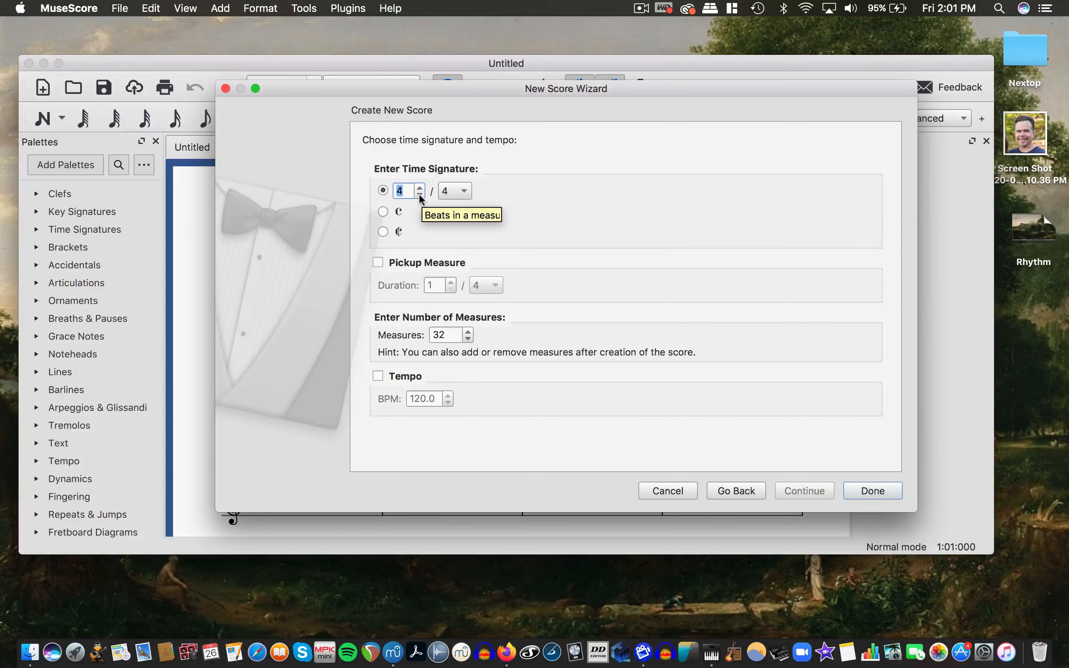
left_click(420, 188)
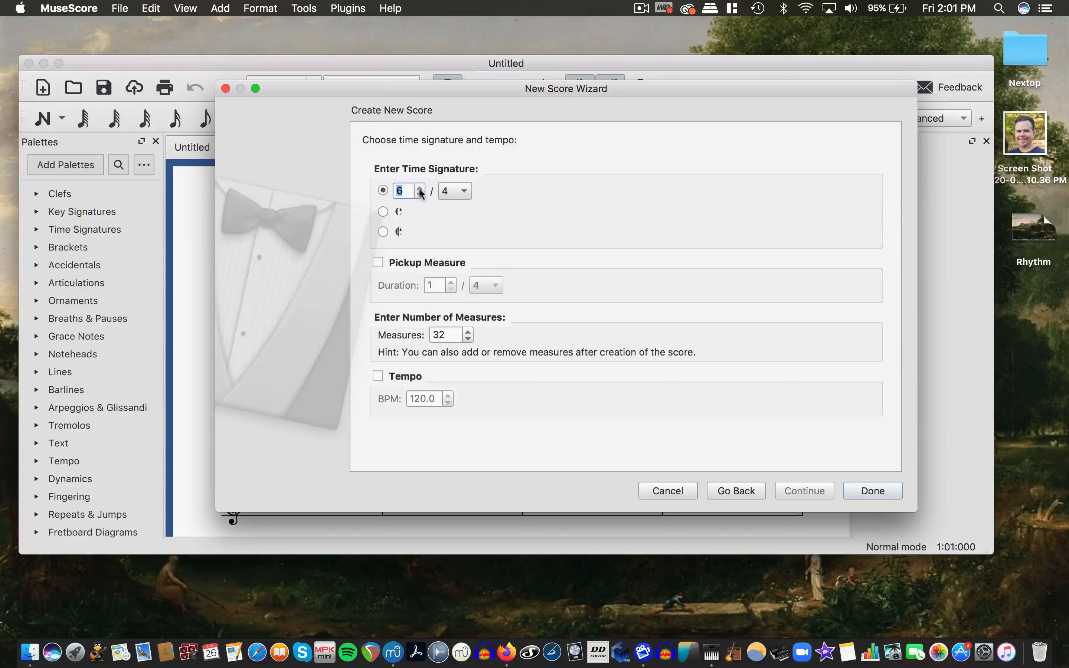
left_click(420, 194)
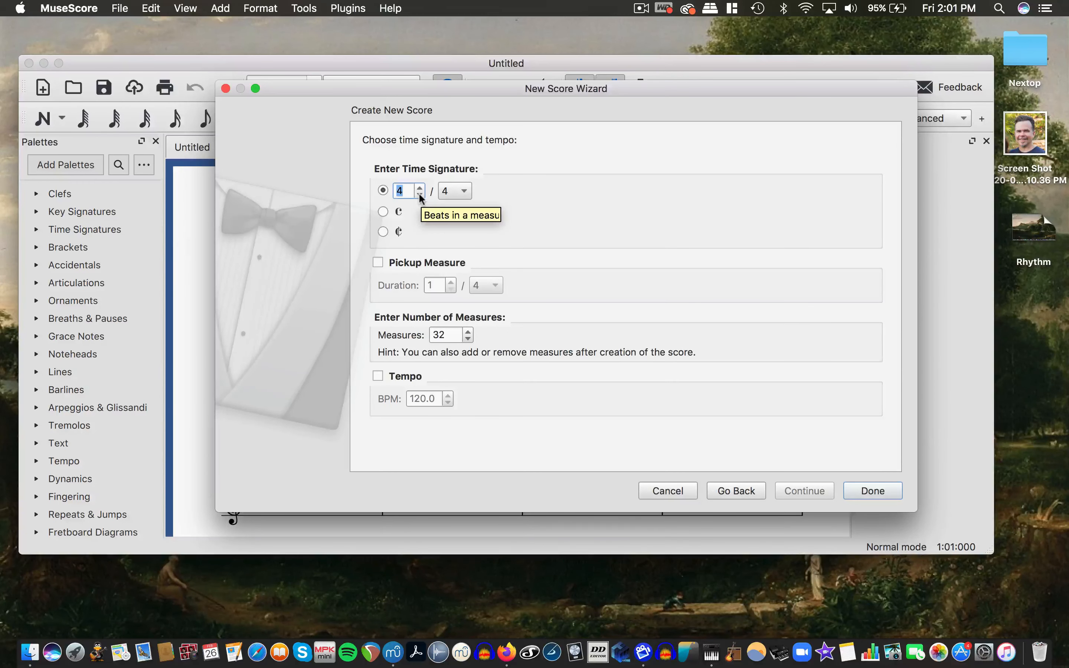
left_click(419, 194)
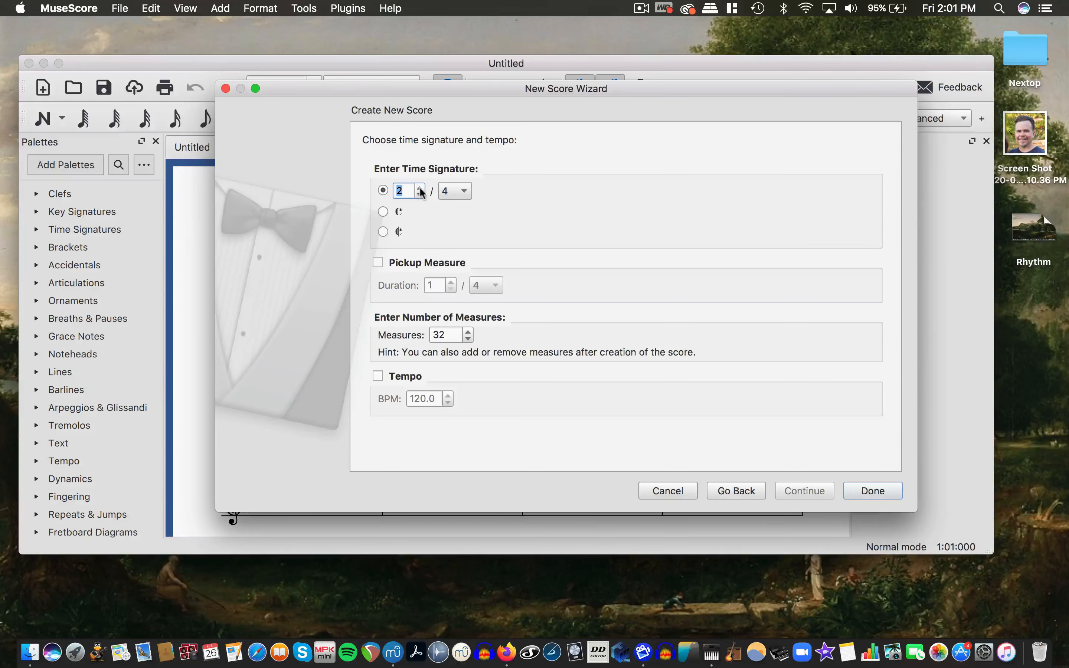
left_click(420, 188)
left_click(420, 188)
left_click(383, 213)
left_click(383, 190)
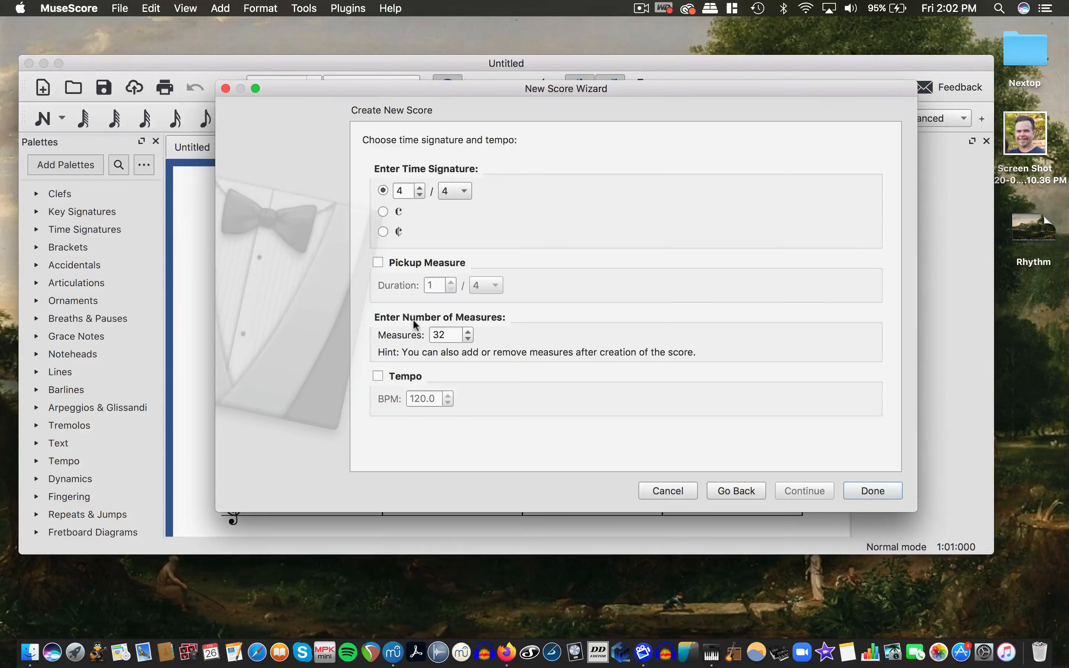
Add a 2/4 pickup measure and a tempo marking of 120 BPM, and create the score.
left_click(378, 263)
left_click(451, 281)
left_click(378, 377)
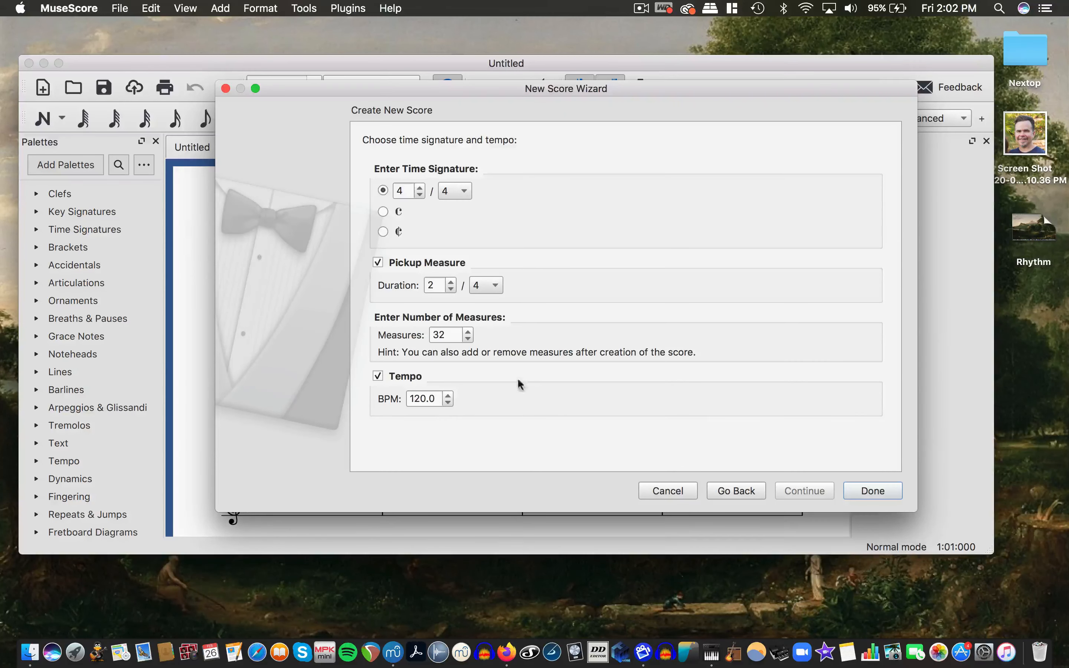
left_click(862, 490)
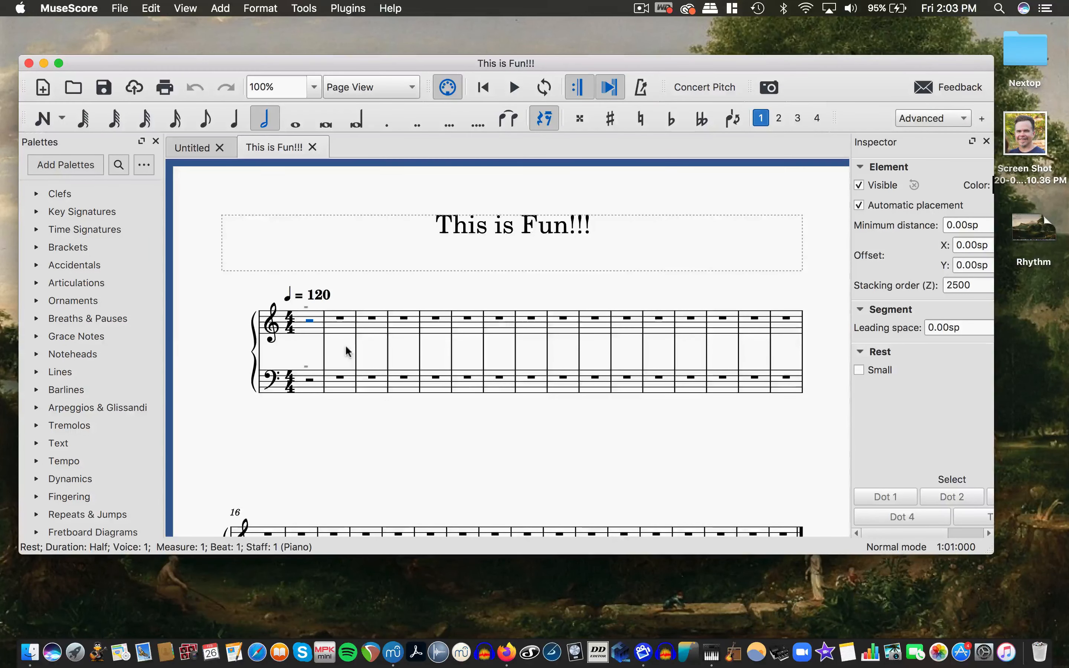
Enter a quarter note A4 on beat 1 of the treble staff's pickup measure.
scroll(346, 346, "up", 5)
scroll(346, 347, "down", 5)
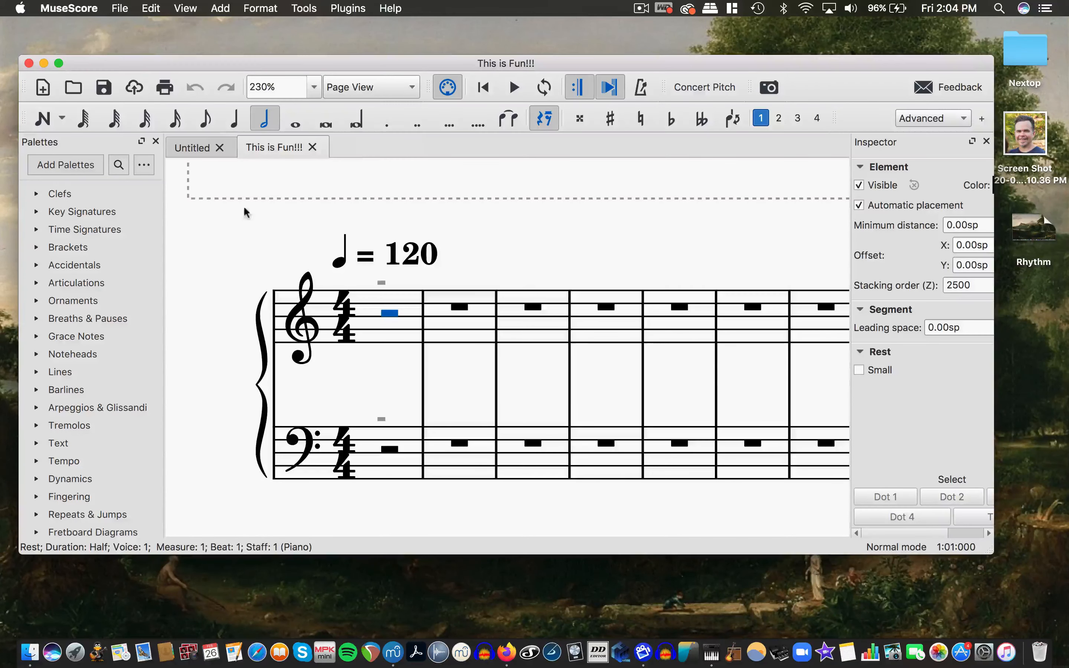
left_click(235, 118)
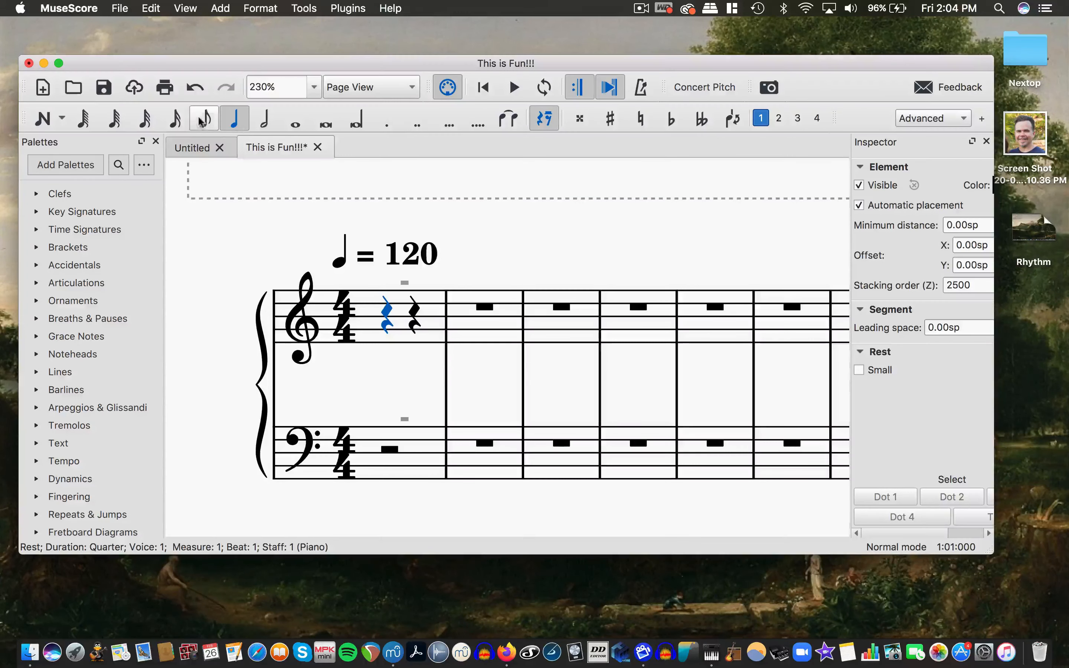
left_click(43, 118)
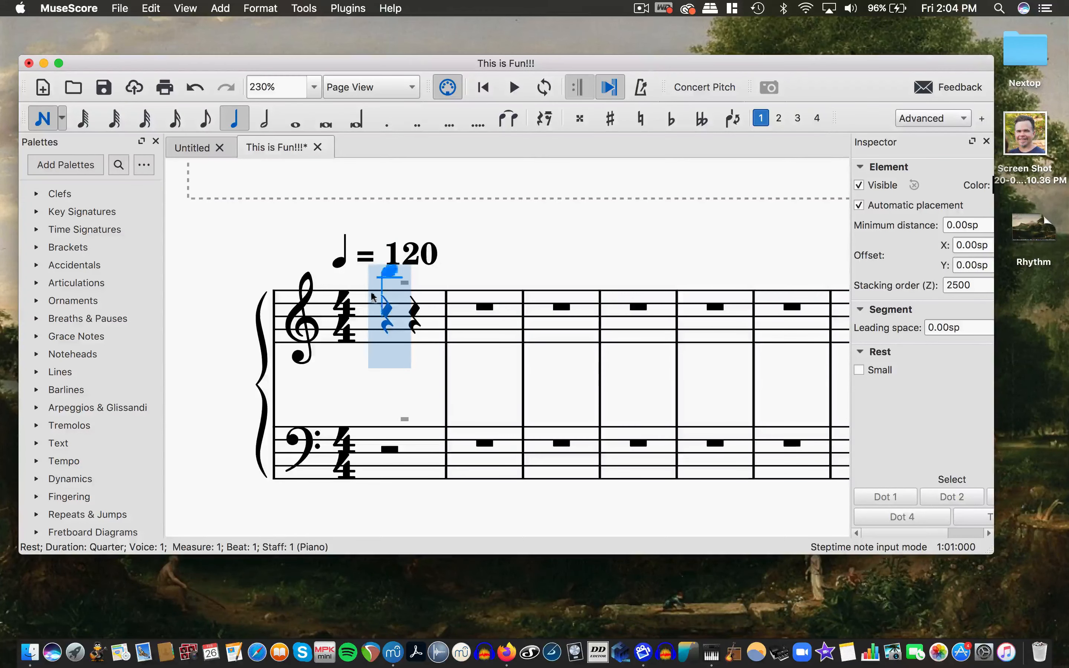
left_click(373, 317)
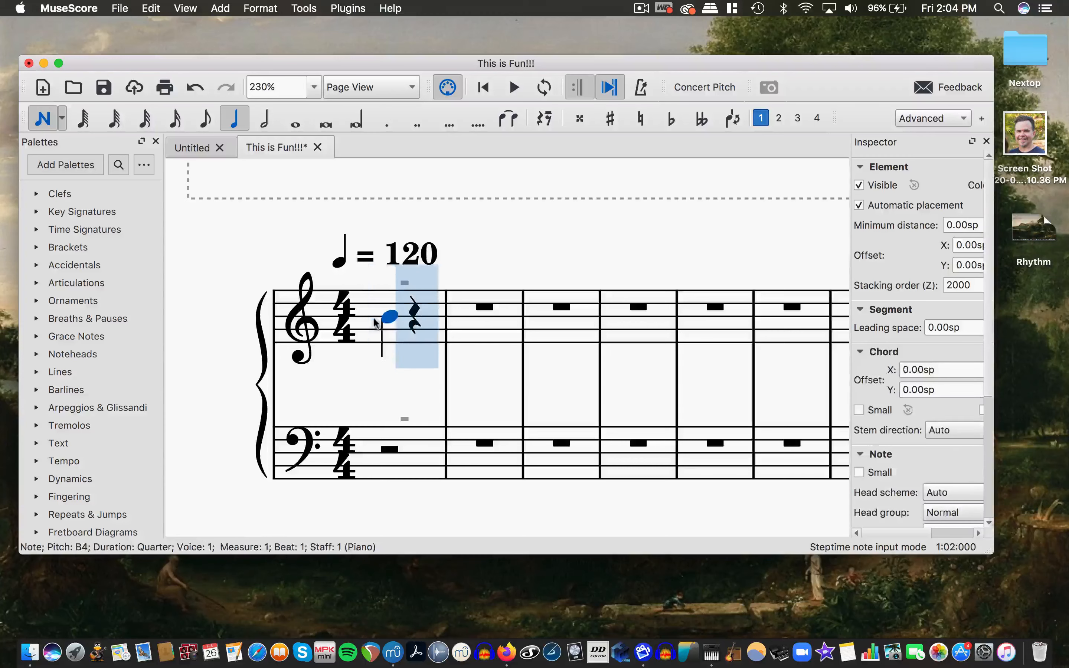
key("Down")
key("Down")
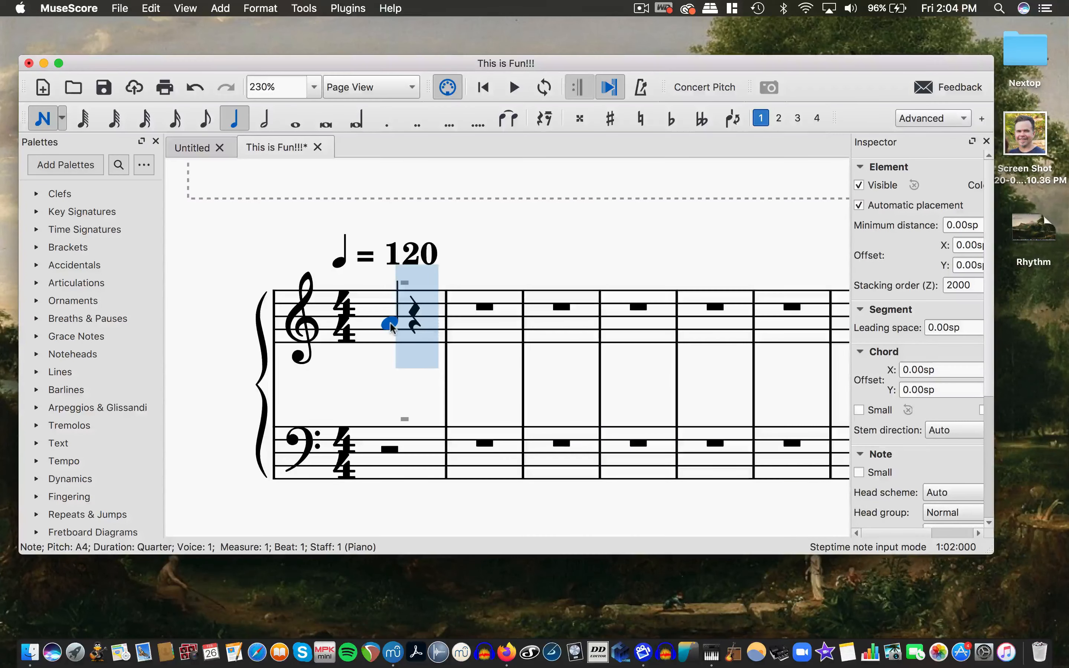
key("Down")
key("Up")
Enter a quarter note B4 on beat 2 of the pickup measure, leaving no extra chord note.
left_click(410, 317)
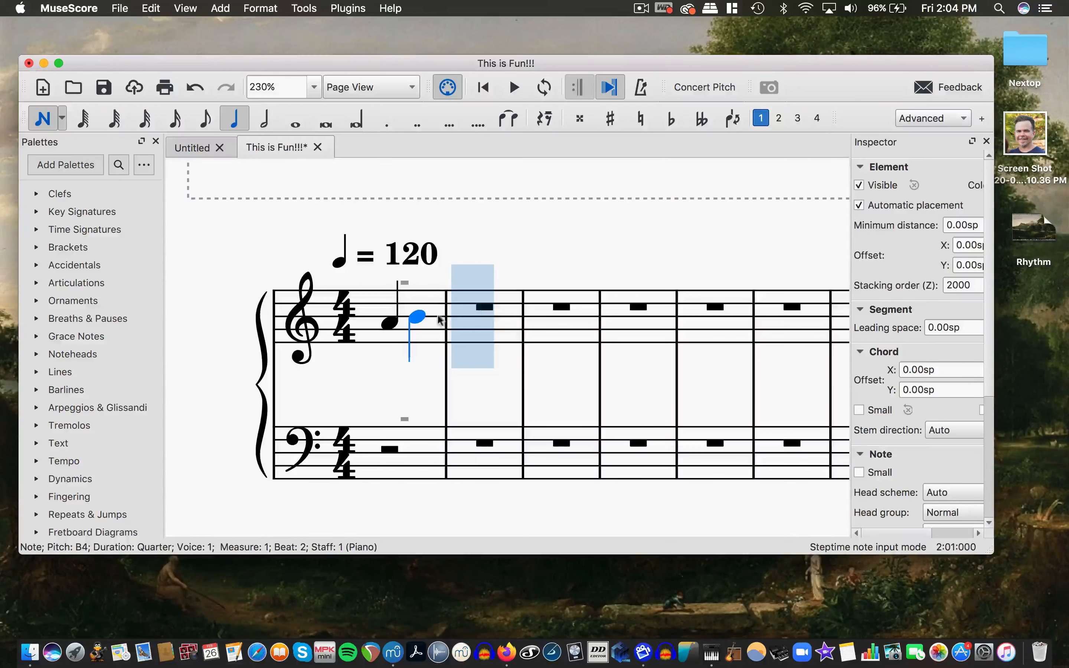
left_click(418, 356, "shift")
key("super+z")
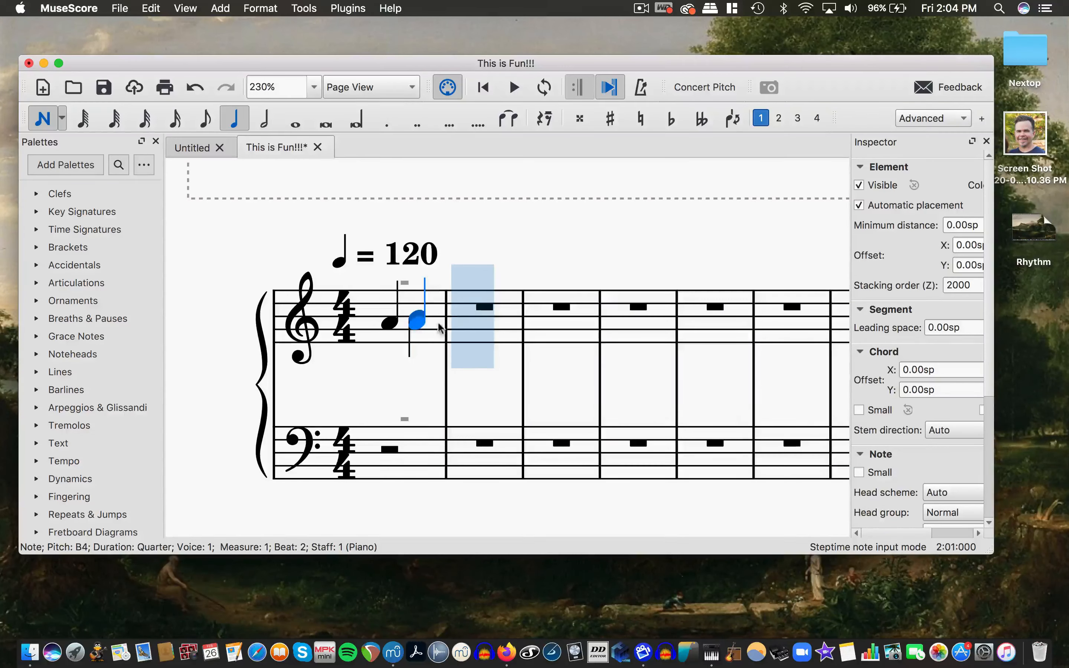
Fill measure 2 of the treble staff with quarter notes C5, E5, D5 and F5.
left_click(455, 305)
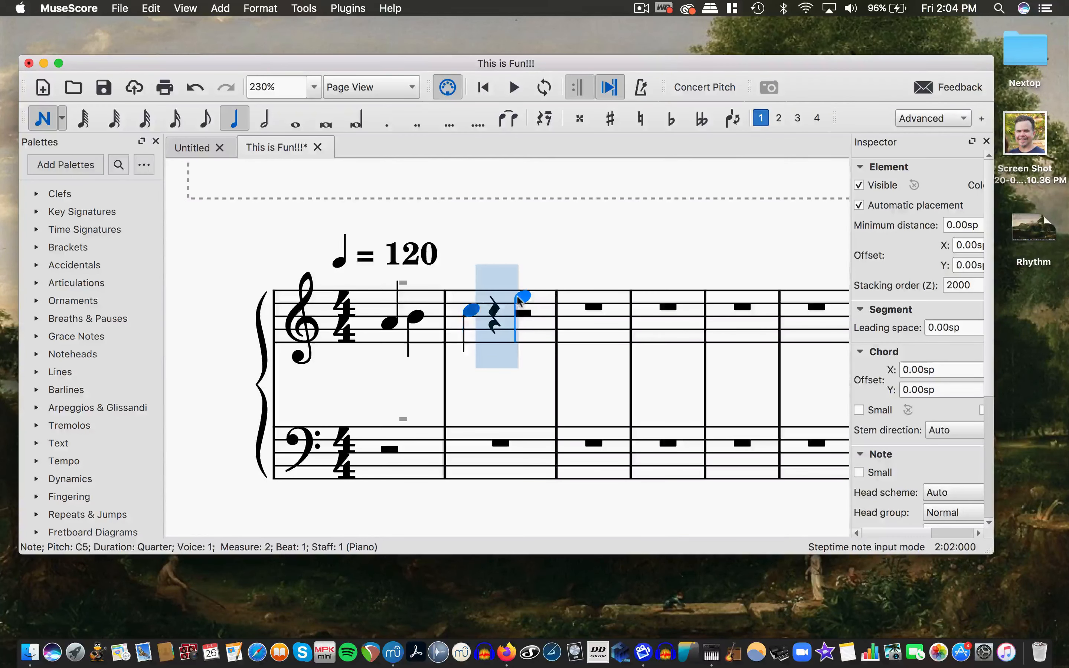
left_click(495, 297)
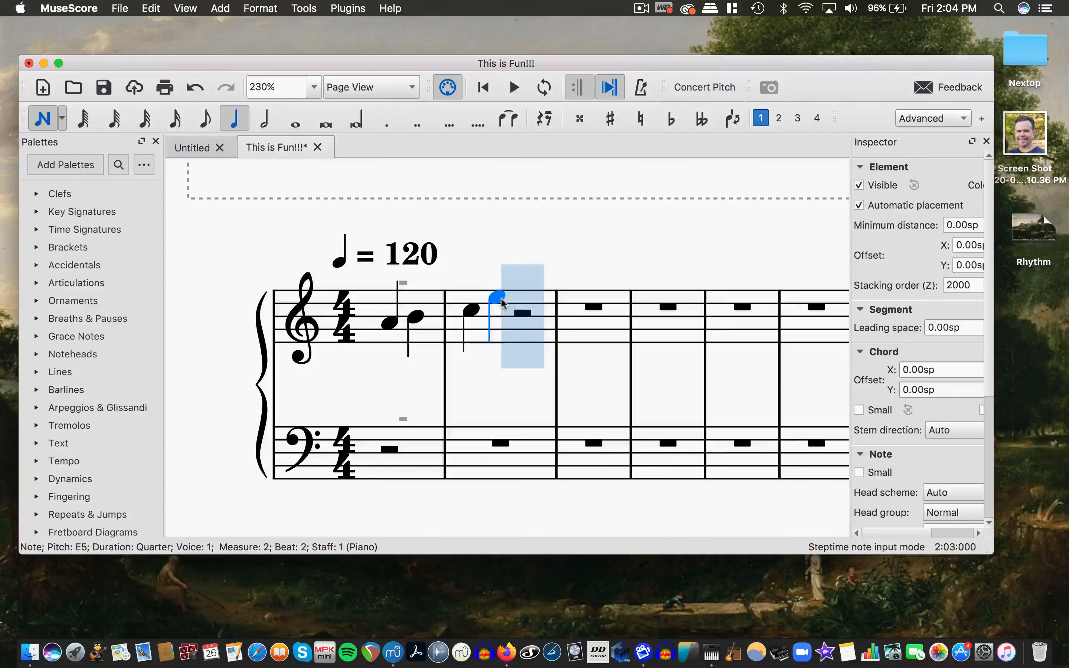
left_click(510, 304)
left_click(548, 292)
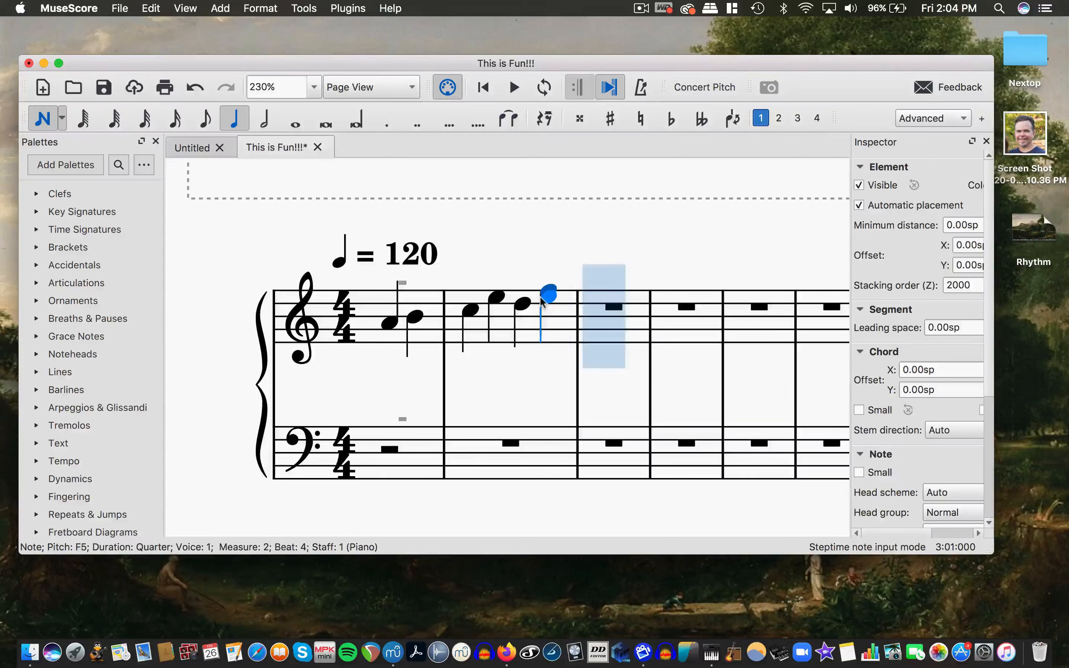
Undo the last note of measure 2 and replace the E5 on beat 2 with a quarter rest.
key("super+z")
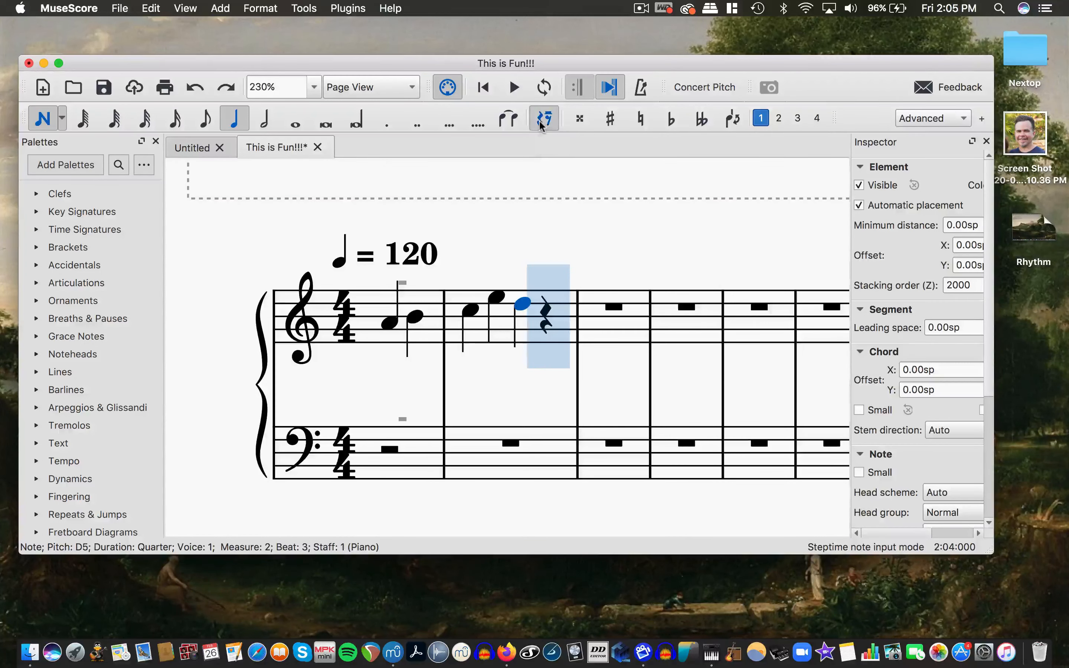
left_click(540, 119)
left_click(488, 291)
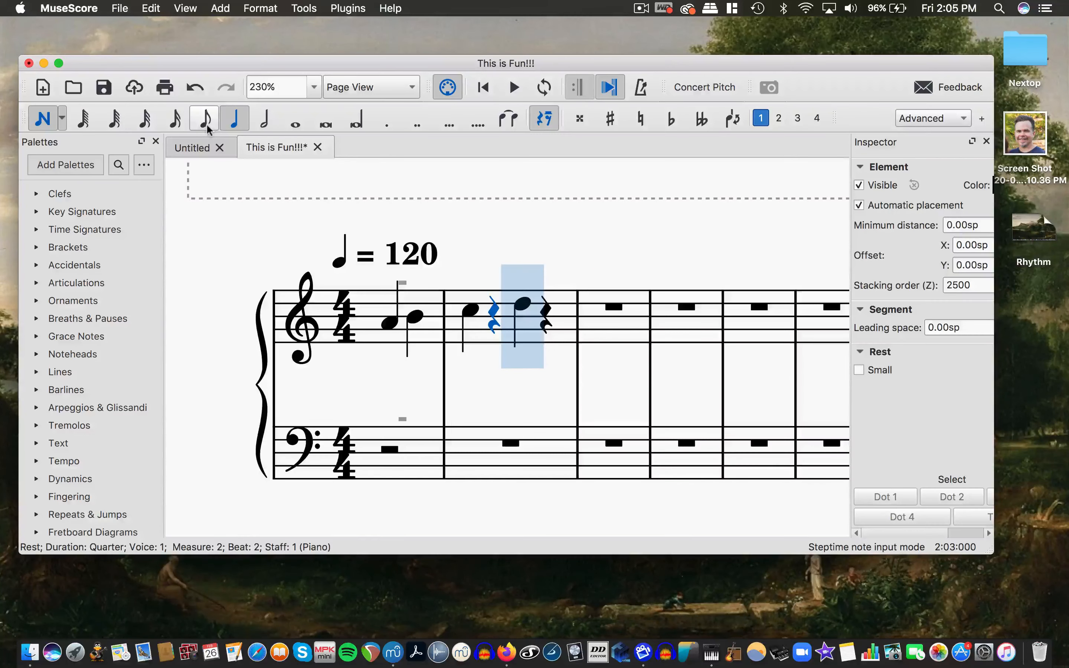
Enter quarter notes E5 on beat 2 and F5 on beat 4 of measure 2, and F5 on beat 1 of measure 3.
left_click(230, 121)
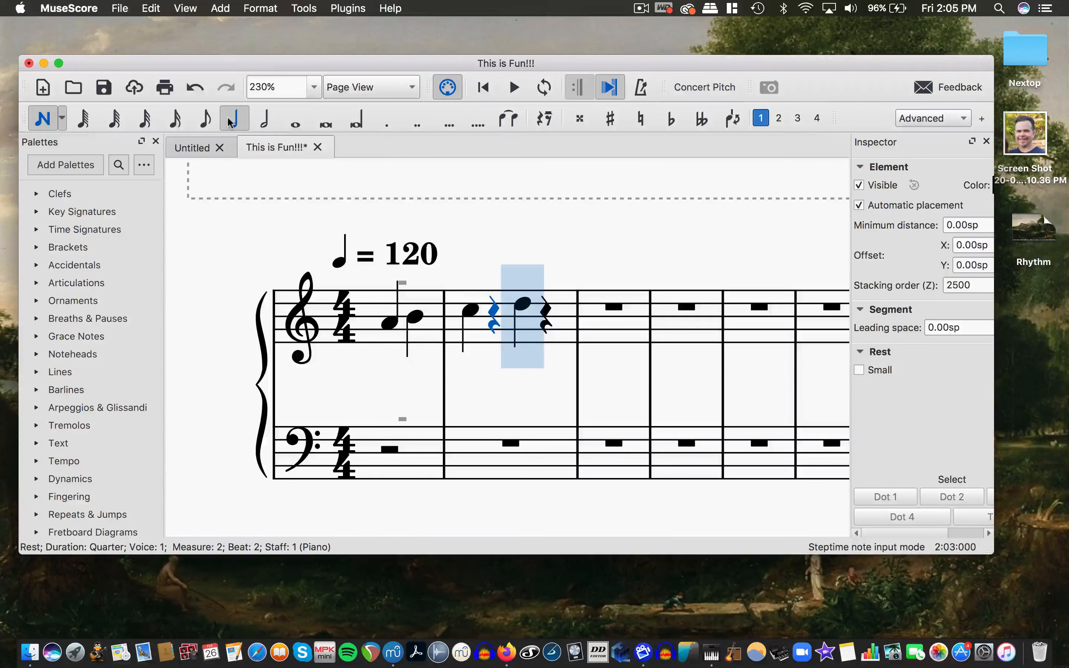
left_click(496, 297)
left_click(548, 292)
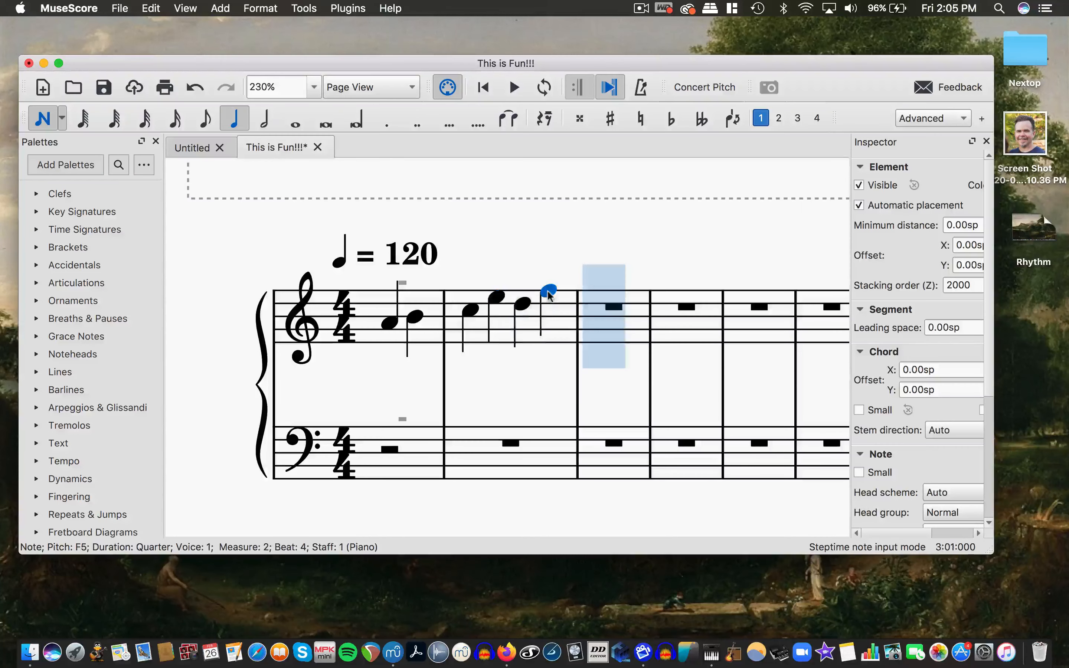
left_click(602, 292)
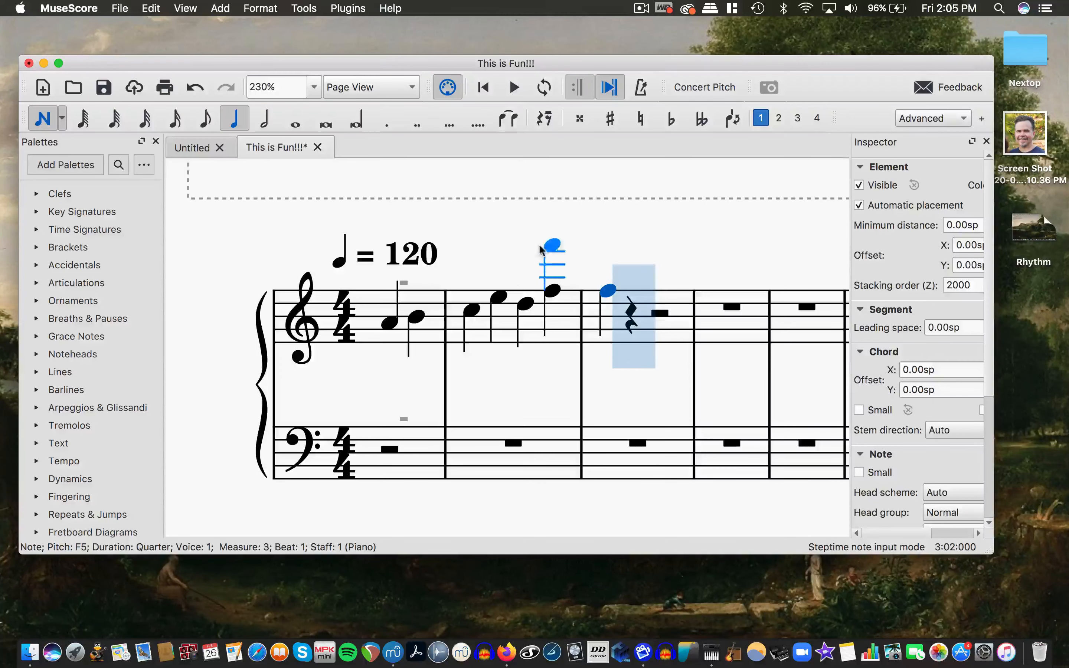
Try to tie the F5 on beat 4 of measure 2 to the F5 in measure 3, undoing each attempt.
left_click(555, 292)
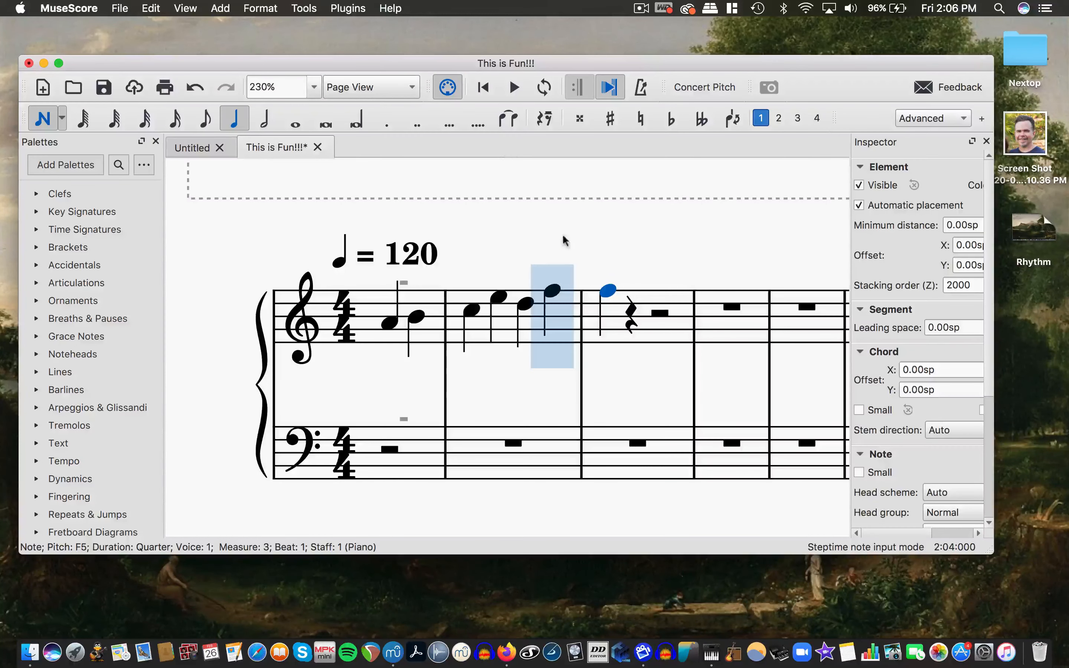
left_click(509, 122)
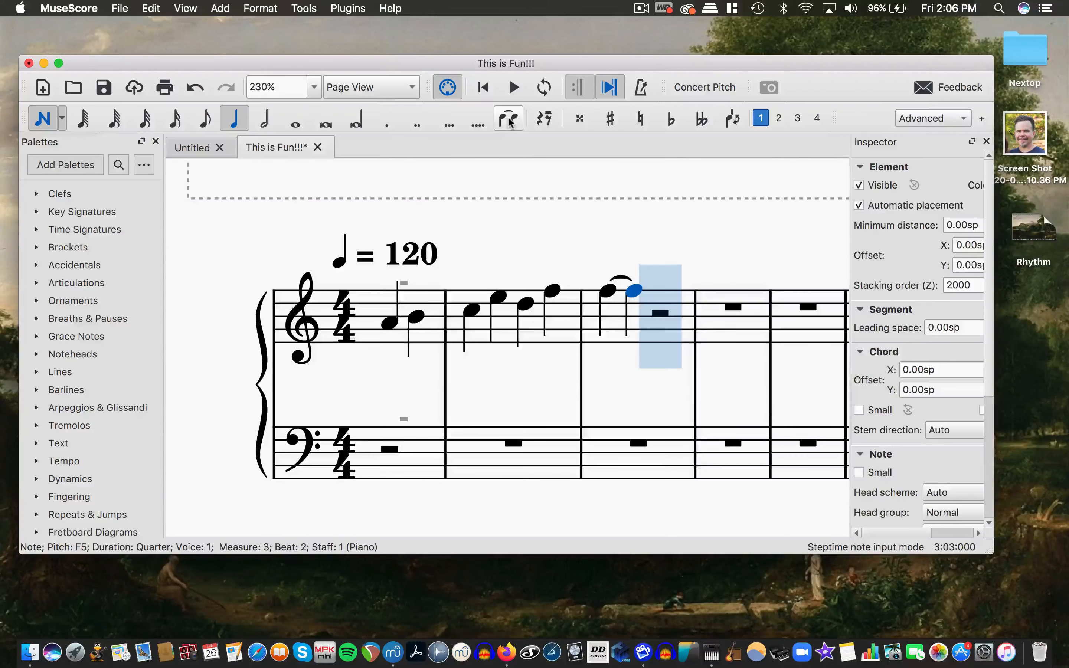
key("super+z")
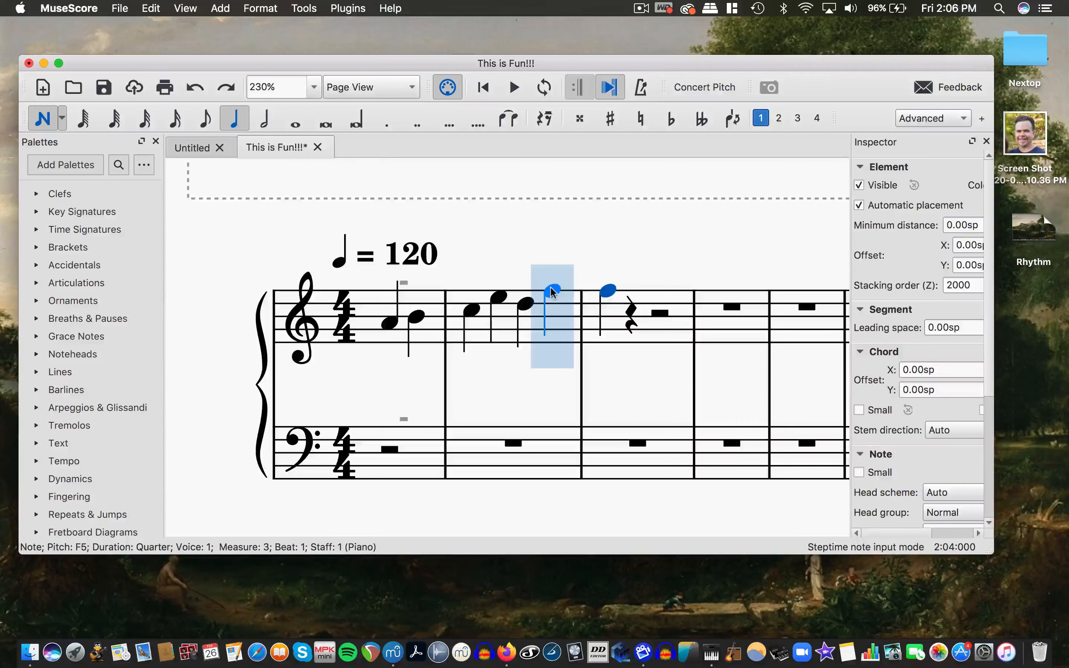
key("Left")
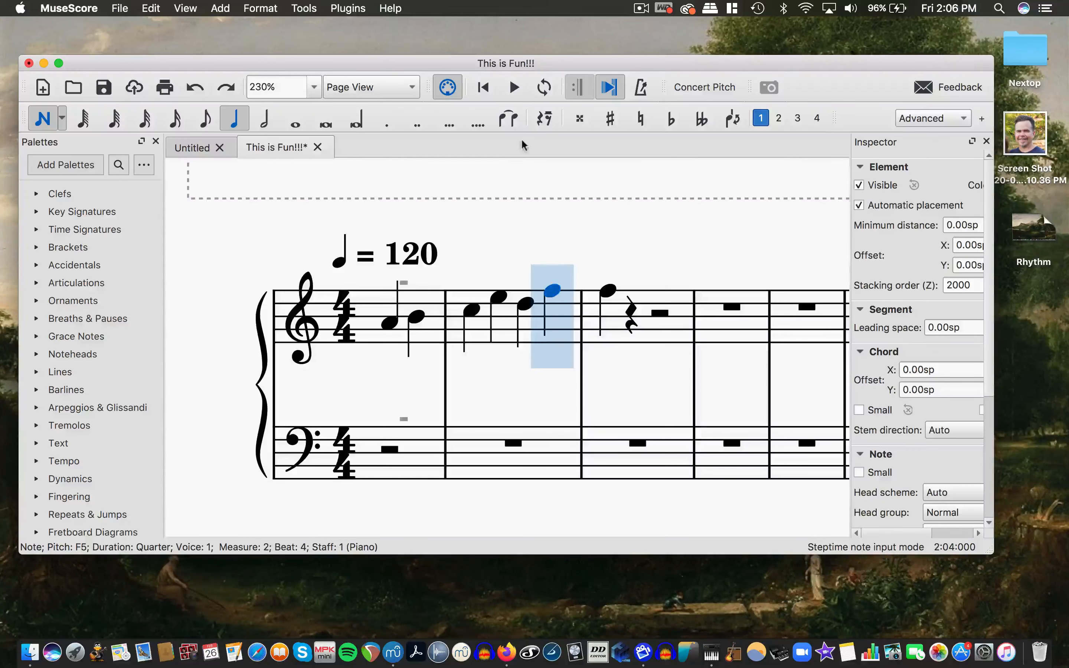
left_click(508, 118)
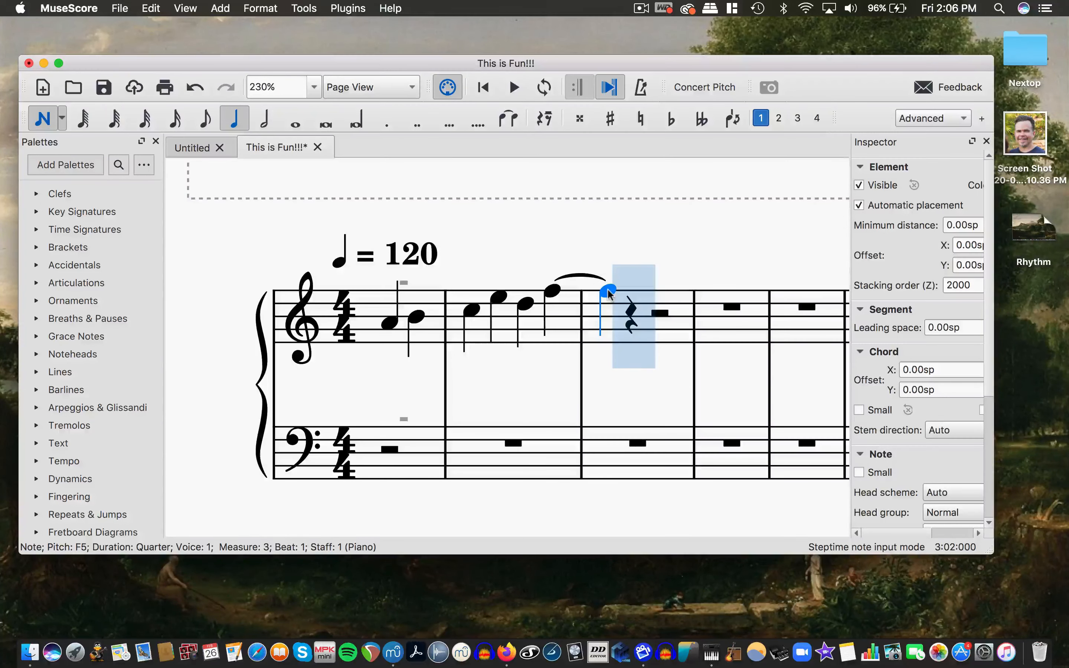
key("super+z")
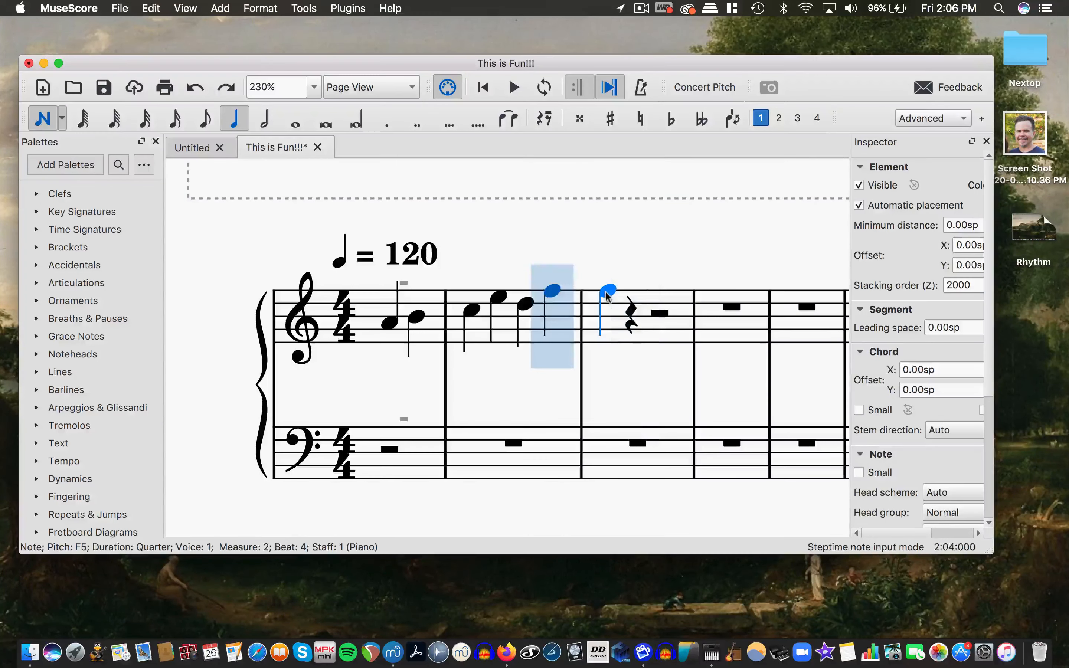
Play back the melody from the beginning of the score and stop playback.
left_click(484, 91)
left_click(513, 88)
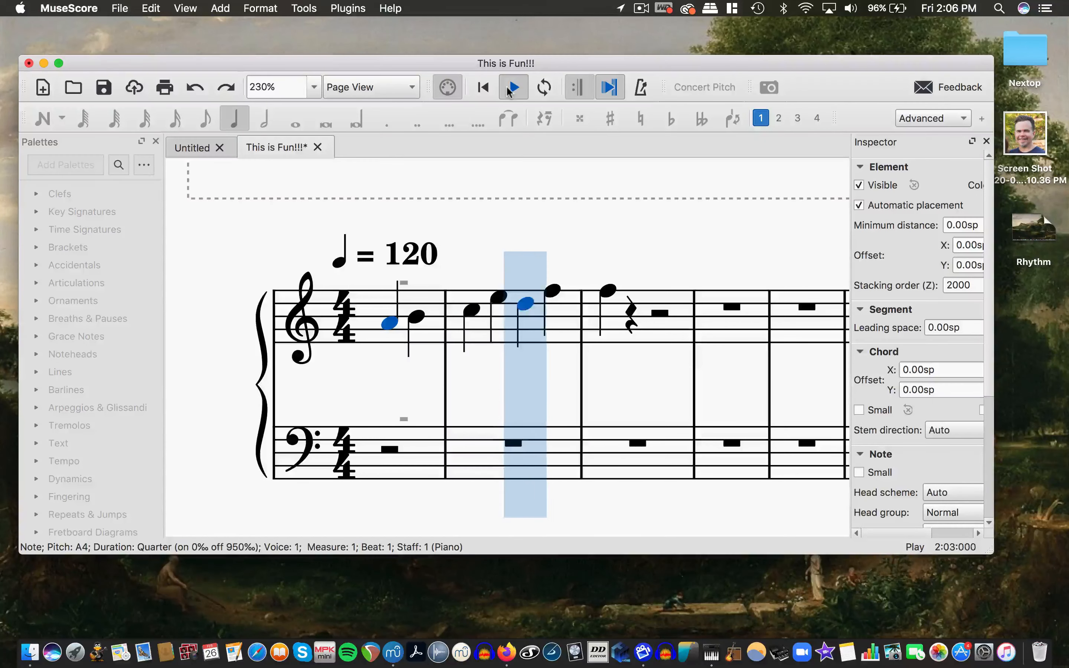
left_click(501, 89)
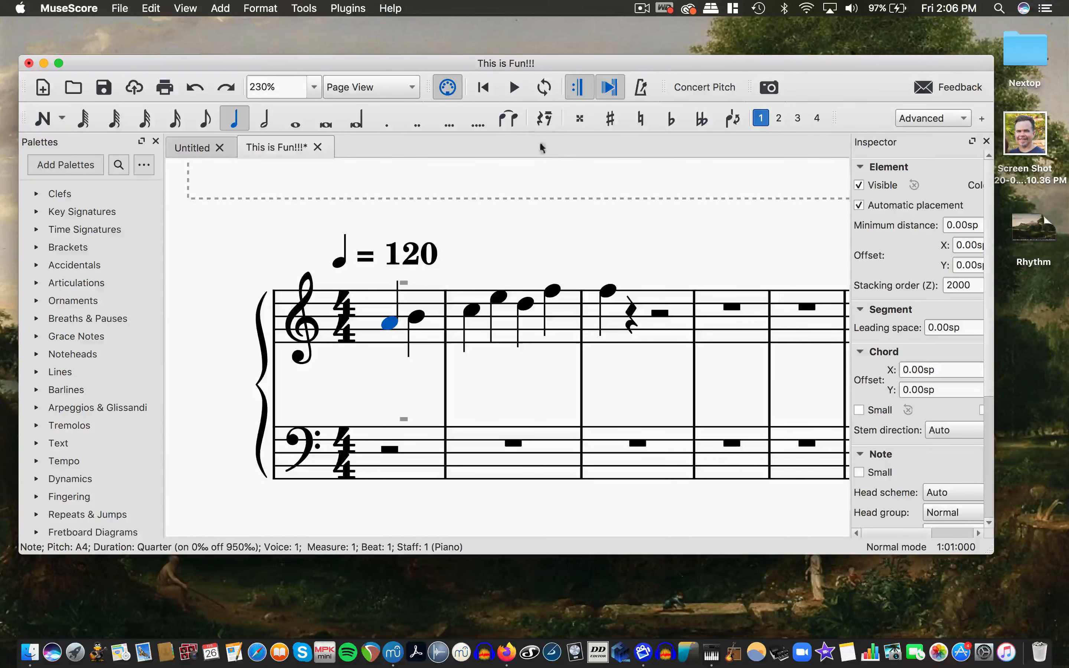
Tie the F5 on beat 4 of measure 2 to the F5 in measure 3 and play the melody back from the beginning.
left_click(554, 292)
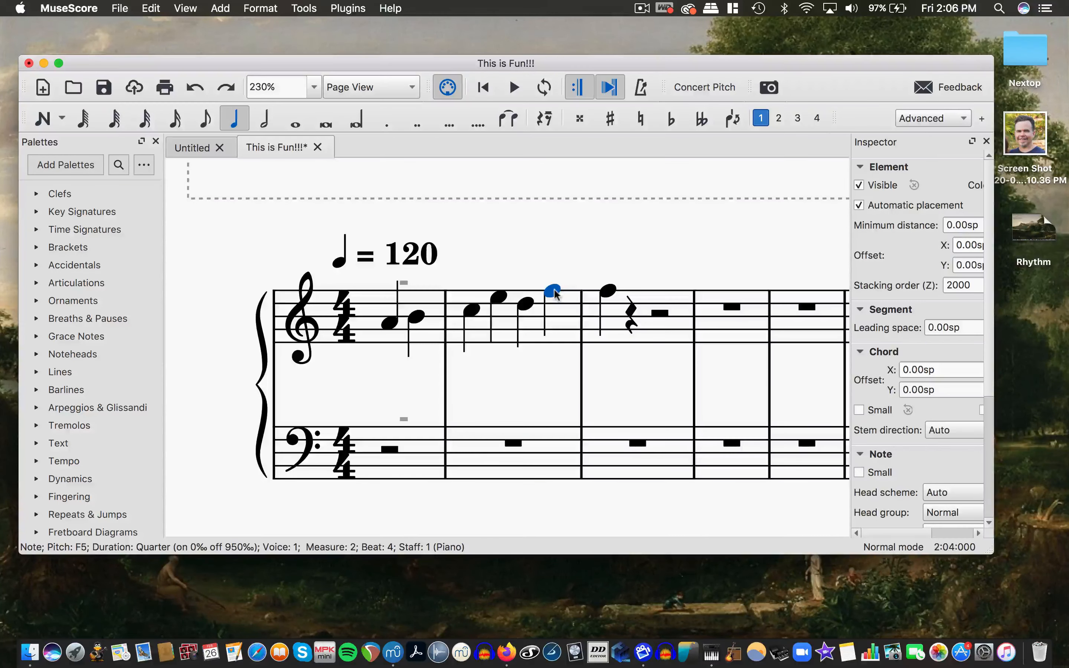
left_click(508, 118)
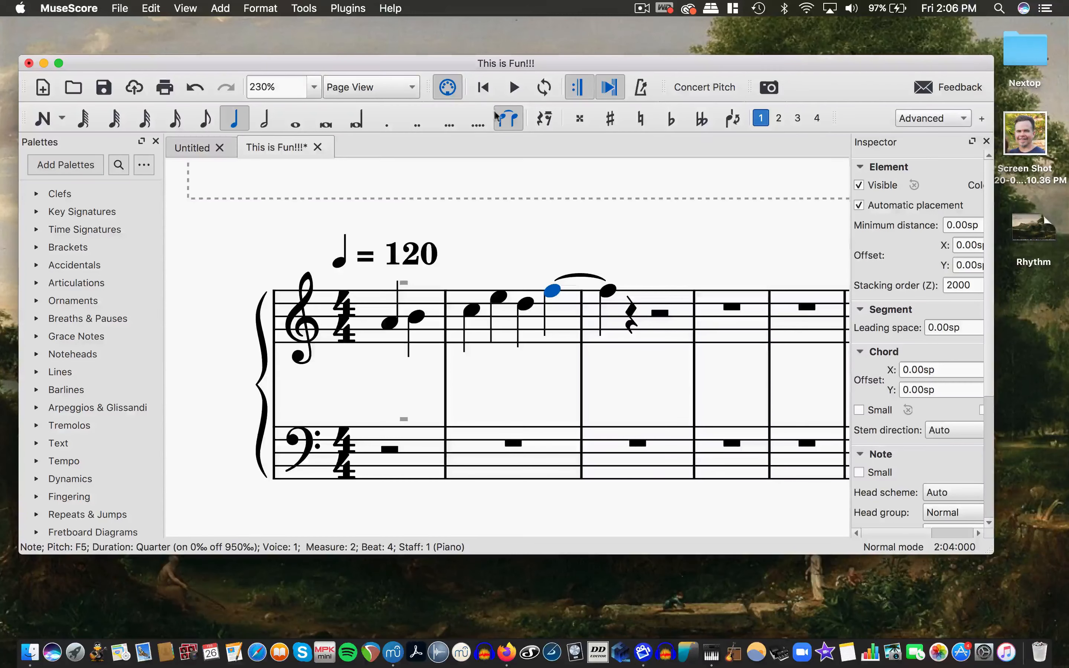
left_click(488, 92)
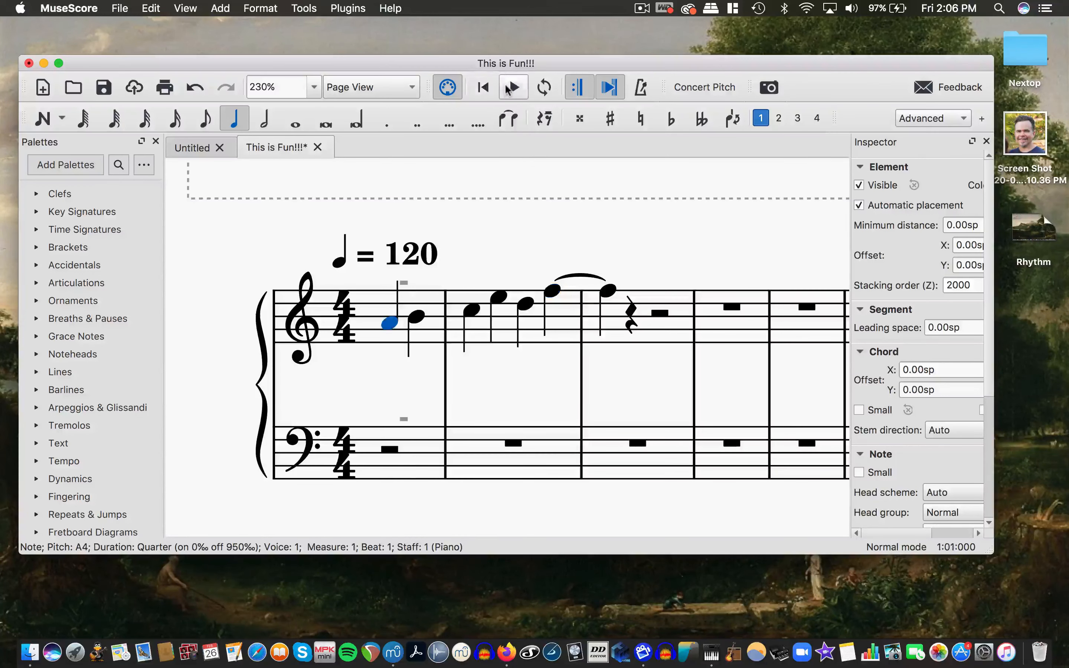
left_click(509, 88)
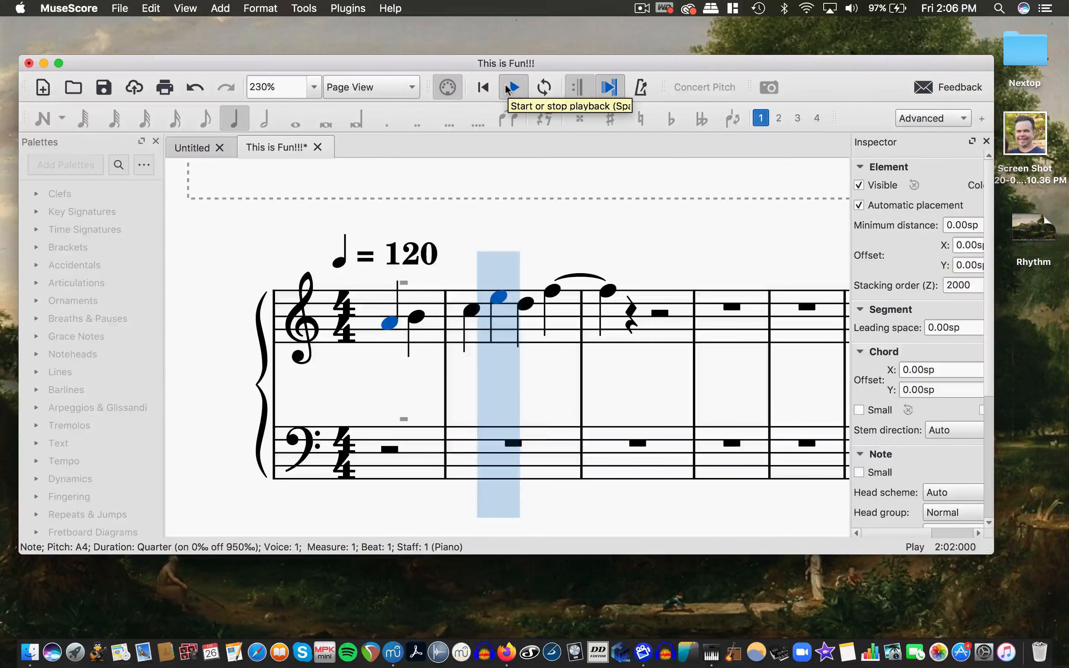
left_click(508, 88)
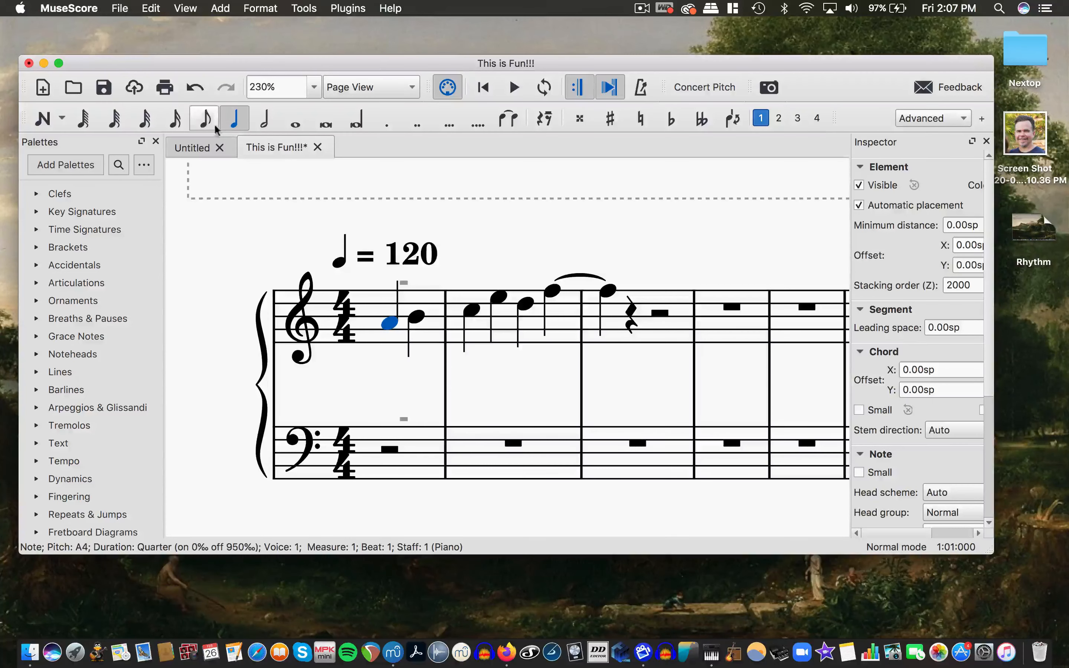
Enter a sixteenth note C3 on beat 1 of measure 2 in the bass staff.
left_click(175, 119)
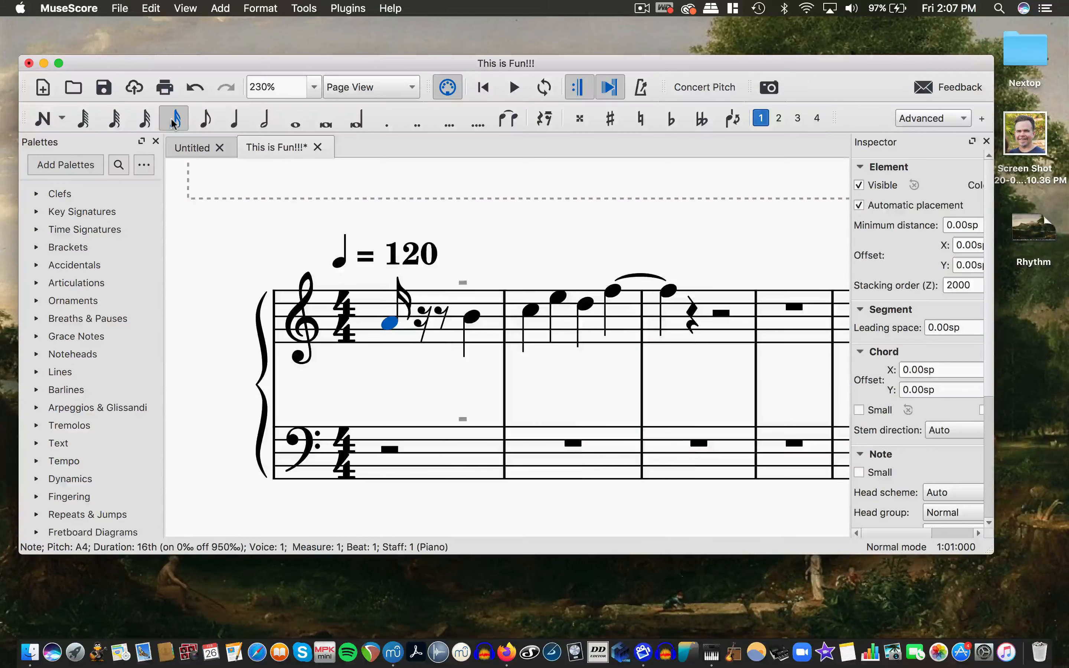
key("super+z")
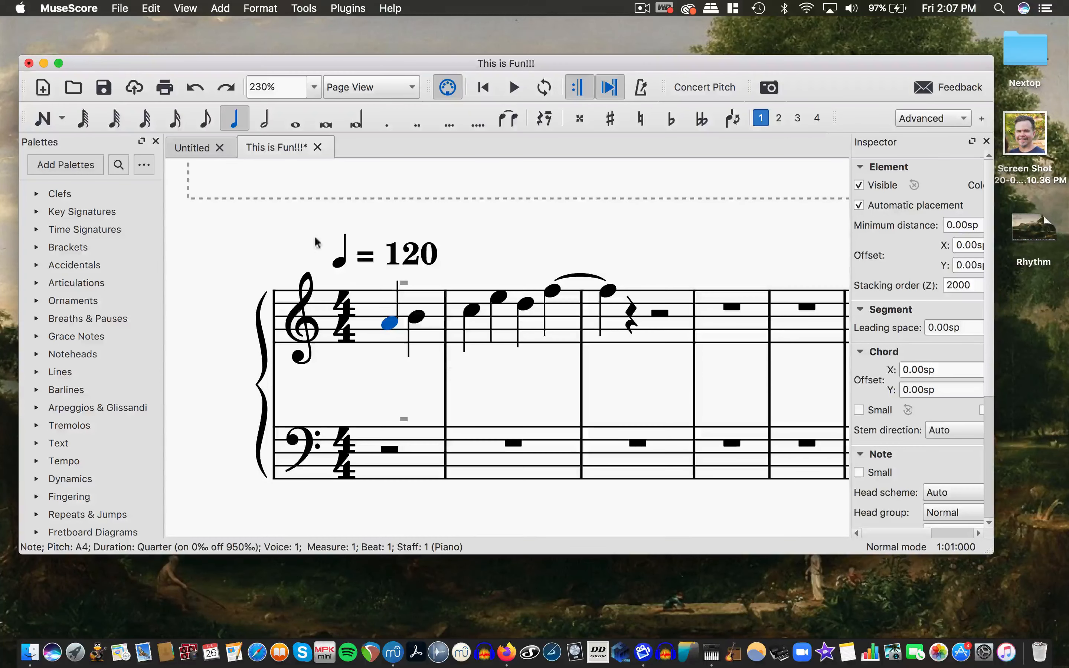
left_click(40, 119)
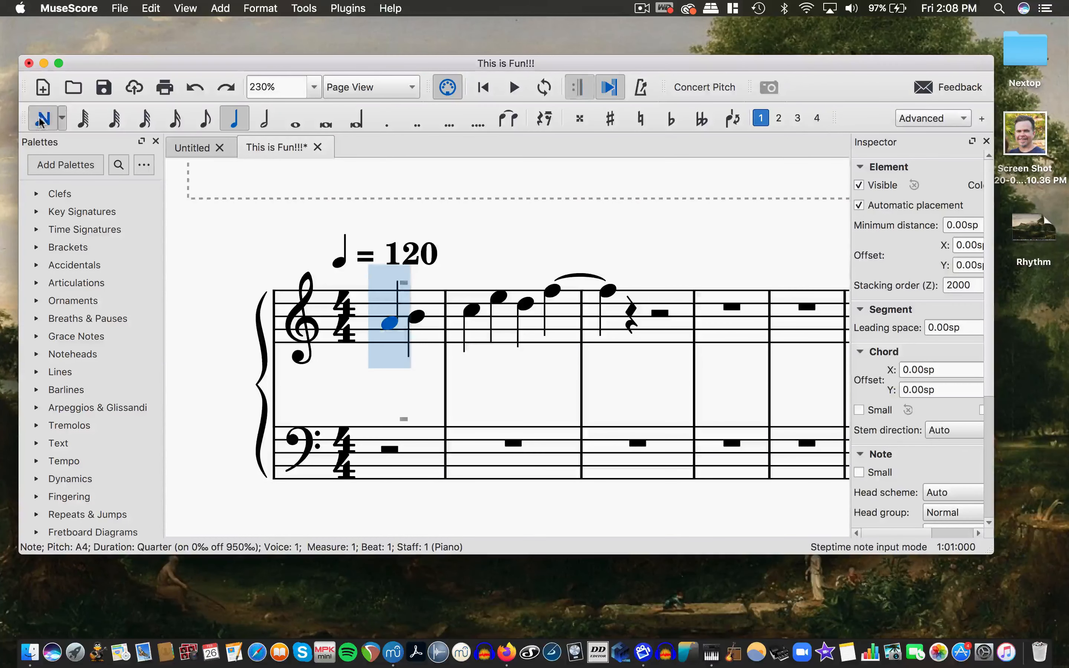
left_click(176, 120)
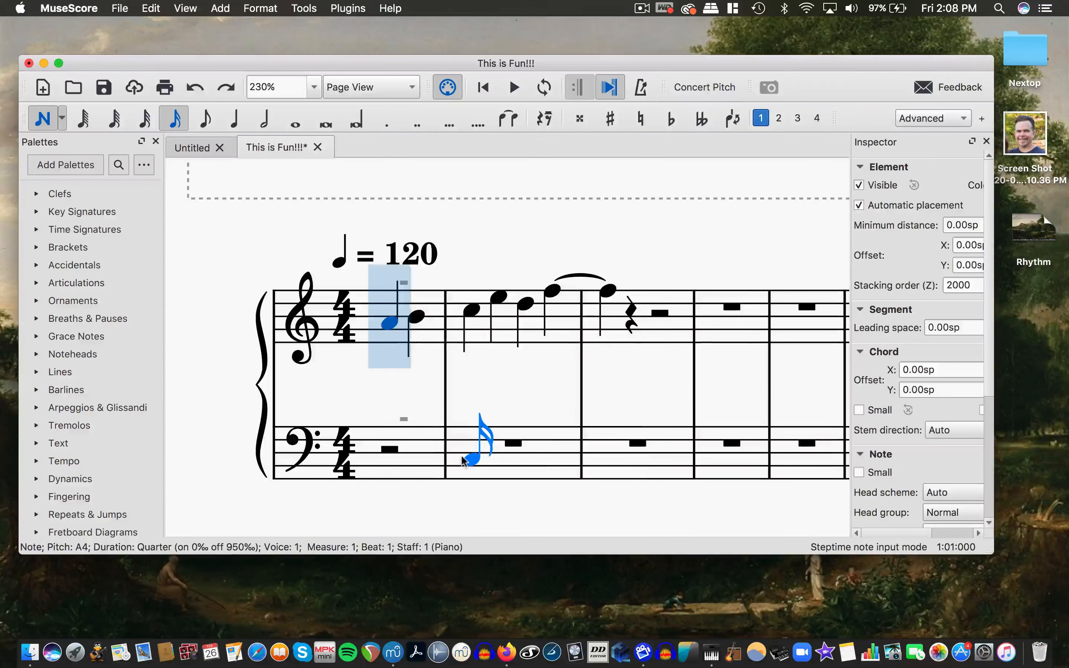
left_click(462, 461)
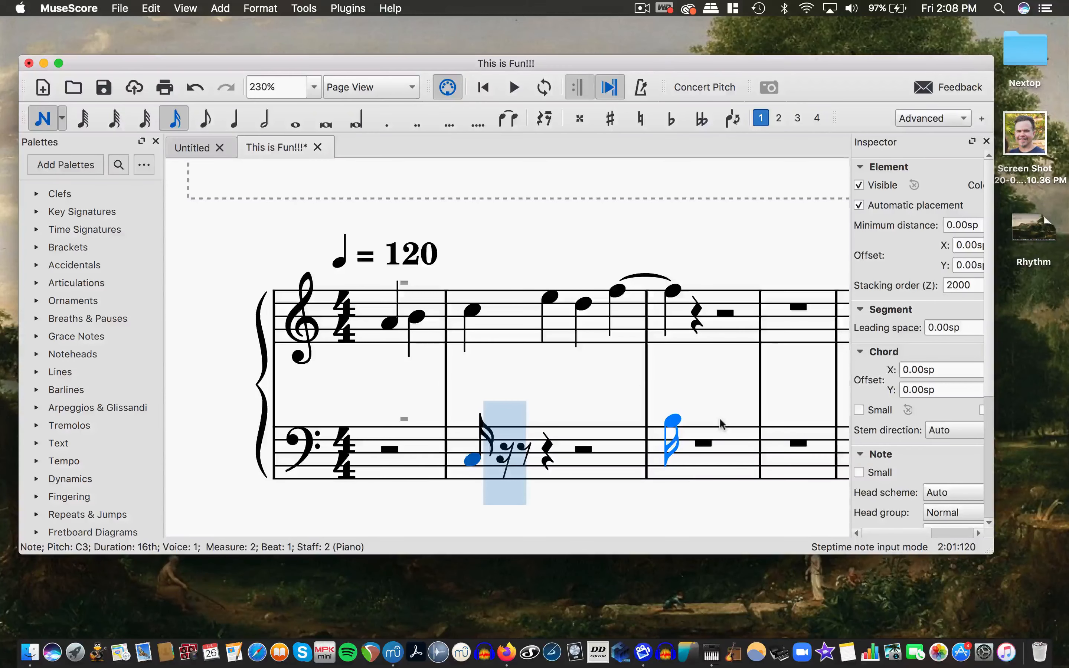
left_click(43, 121)
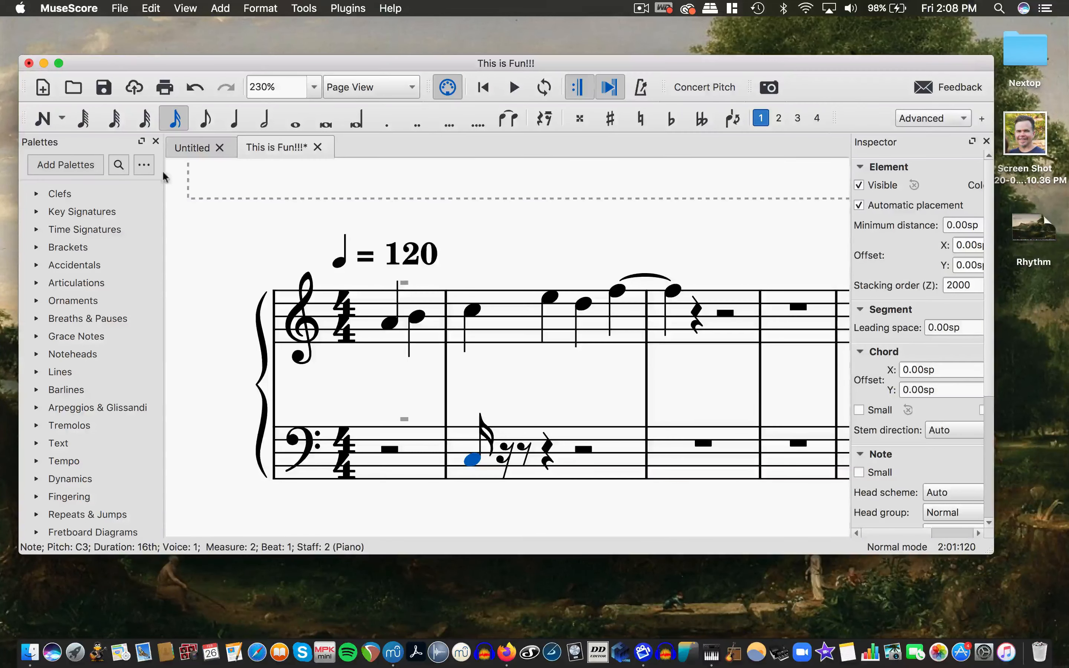
Enter bass sixteenth notes in measure 2: G2 on beat 1.5, B2 on 1.75, E3 on 2, F2 on 2.25 and D2 on 2.5.
left_click(43, 118)
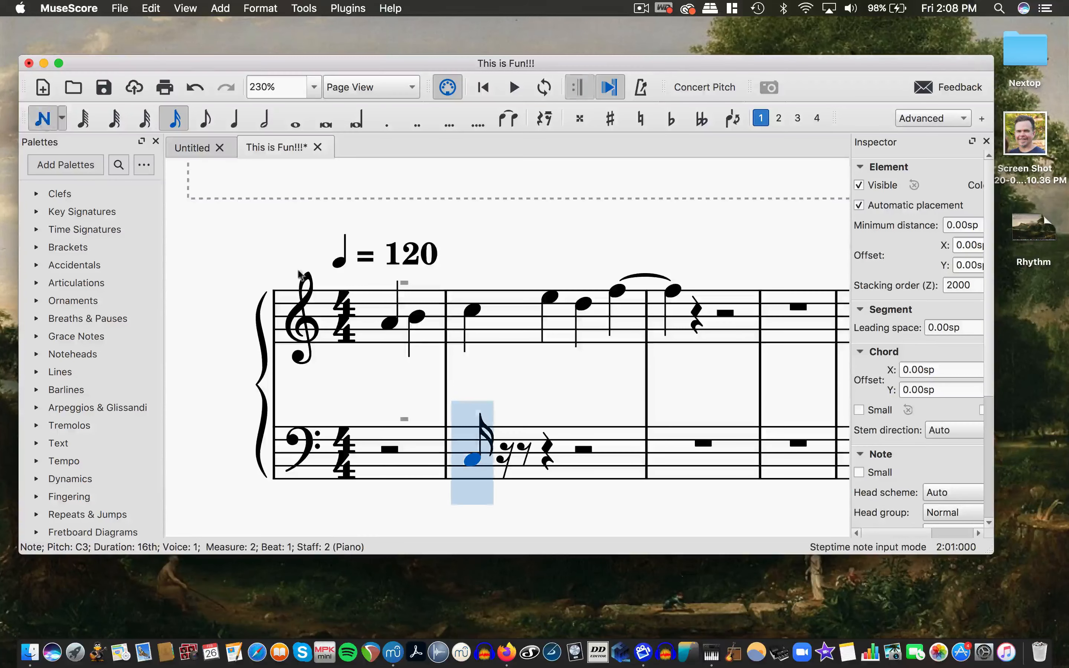
left_click(534, 479)
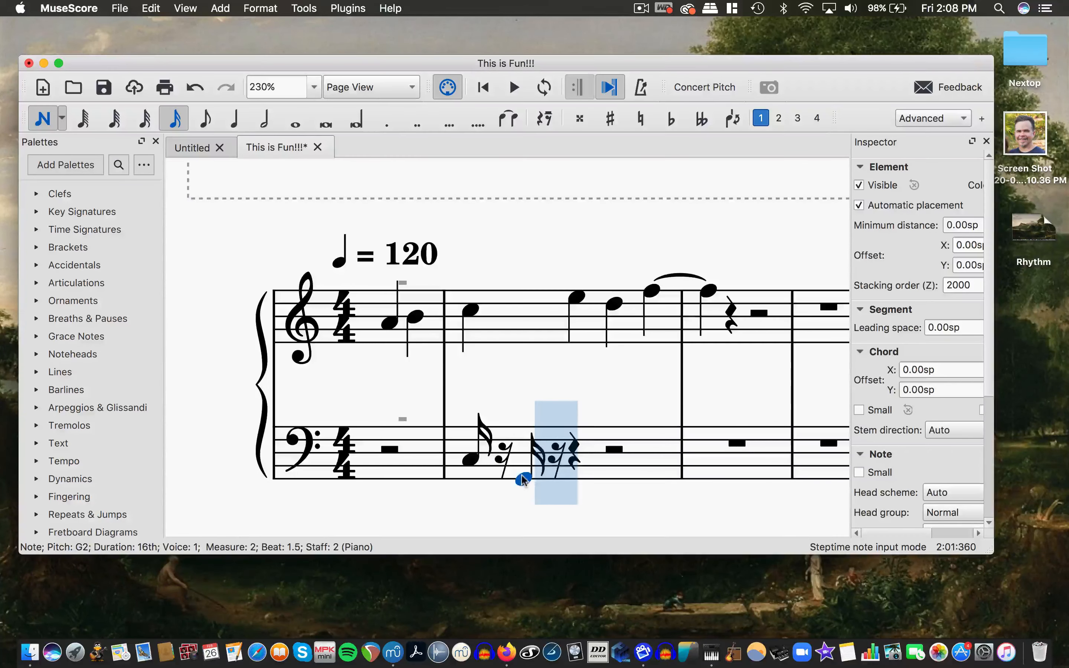
left_click(554, 463)
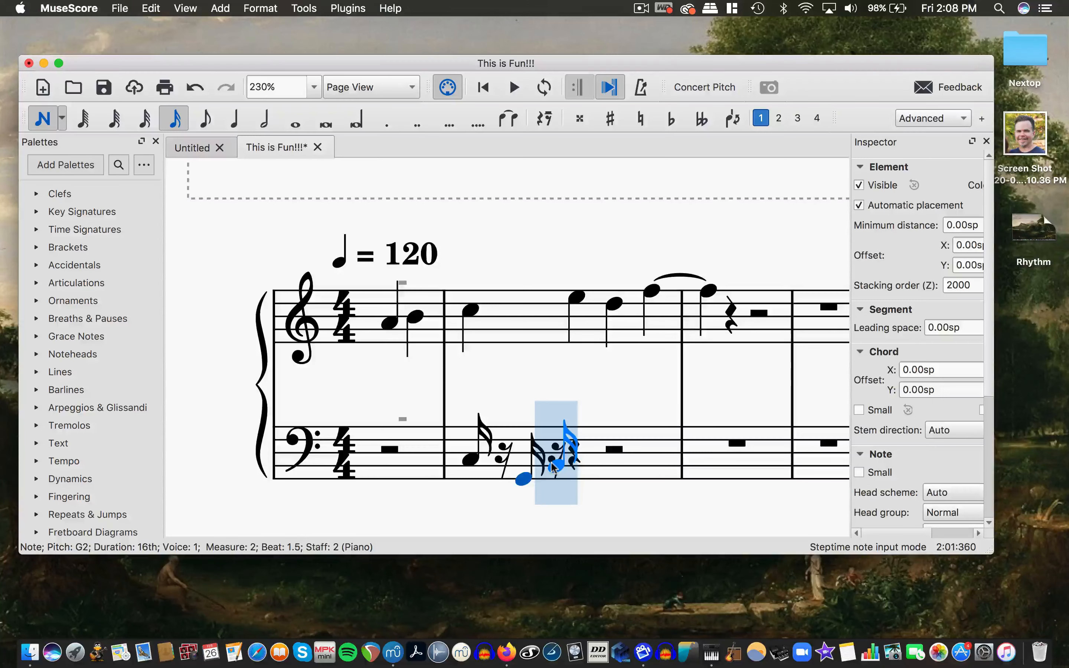
left_click(550, 464)
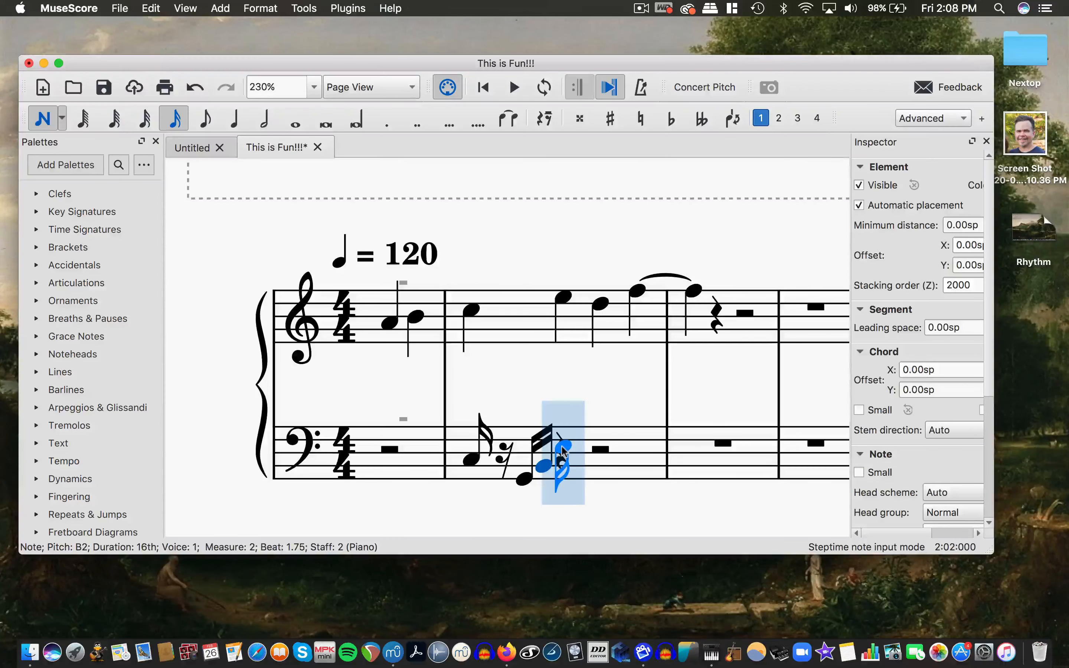
left_click(563, 447)
left_click(585, 465)
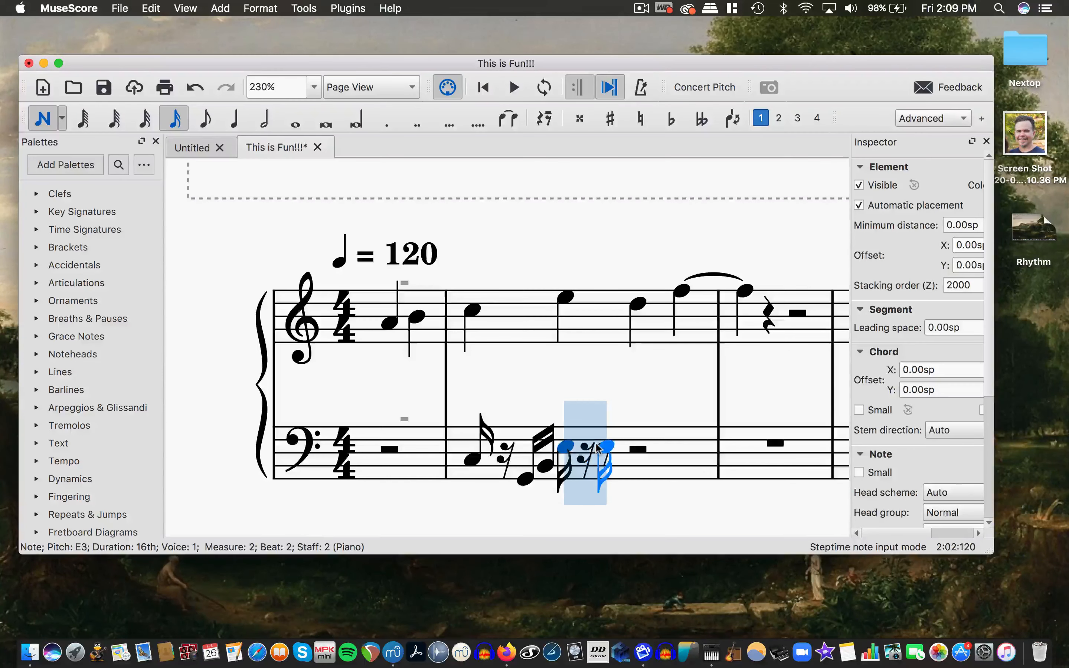
left_click(588, 485)
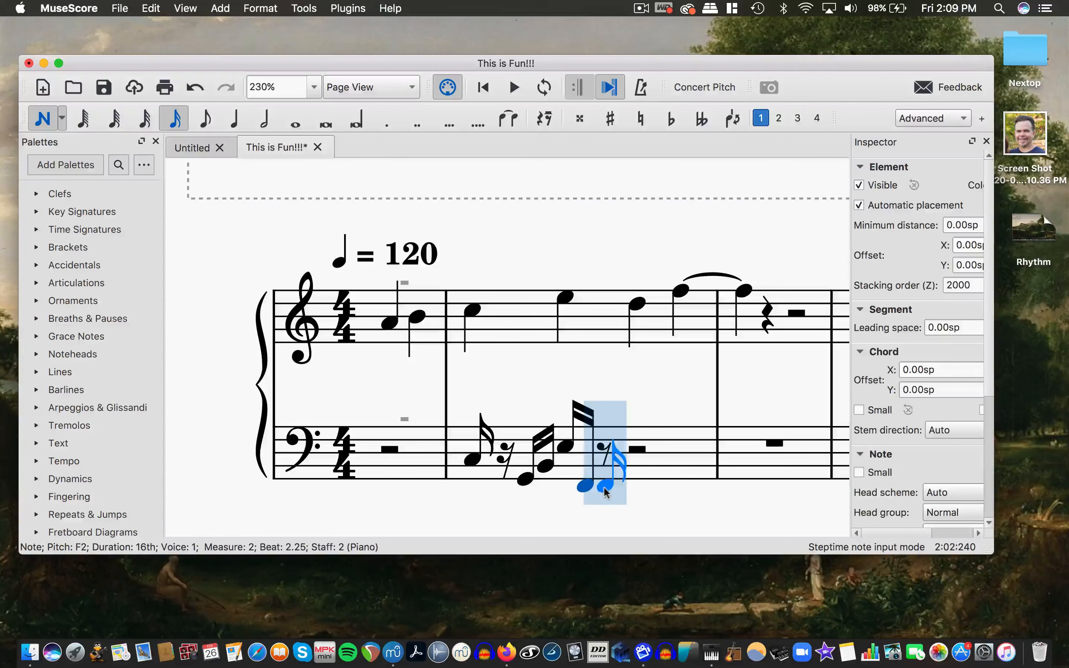
left_click(604, 498)
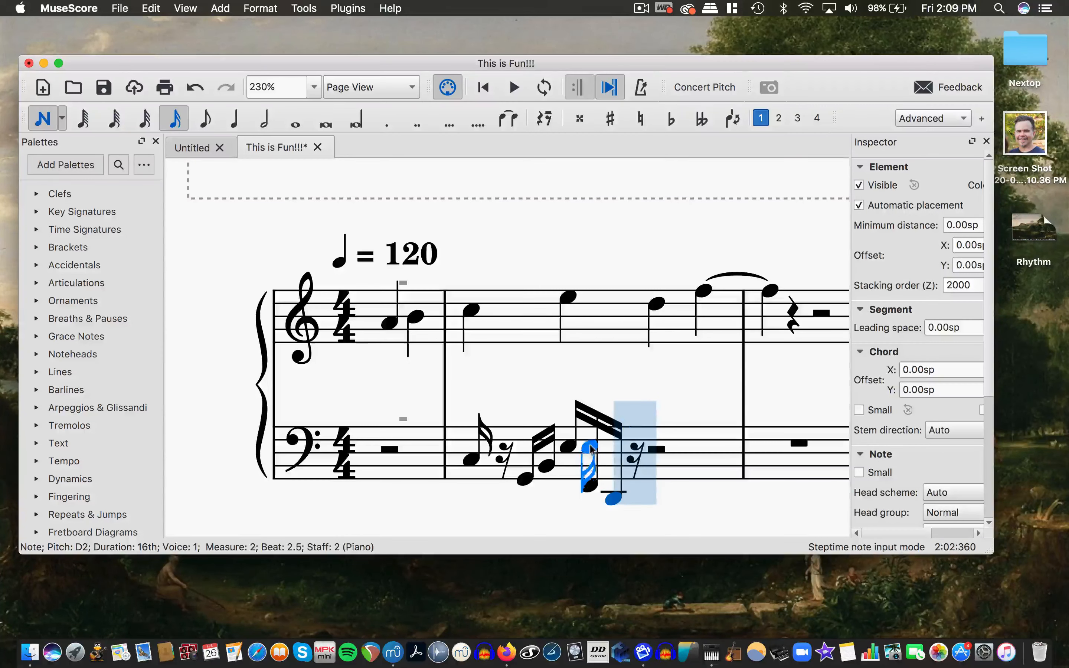
Replace the bass E3 on beat 2 of measure 2 with a sixteenth rest.
left_click(534, 119)
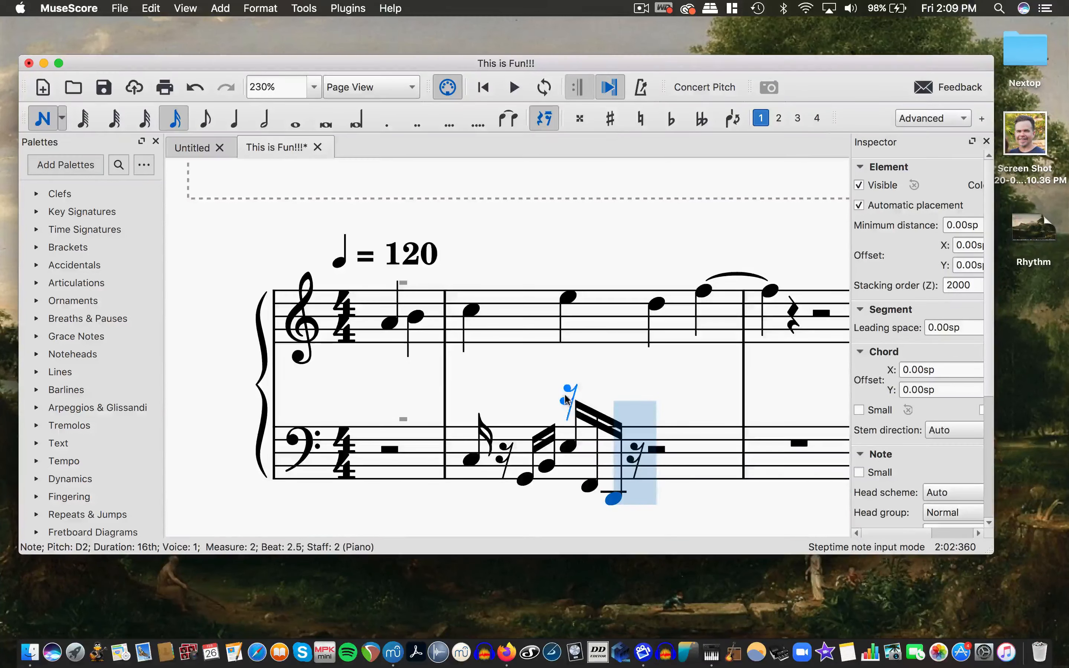
left_click(572, 444)
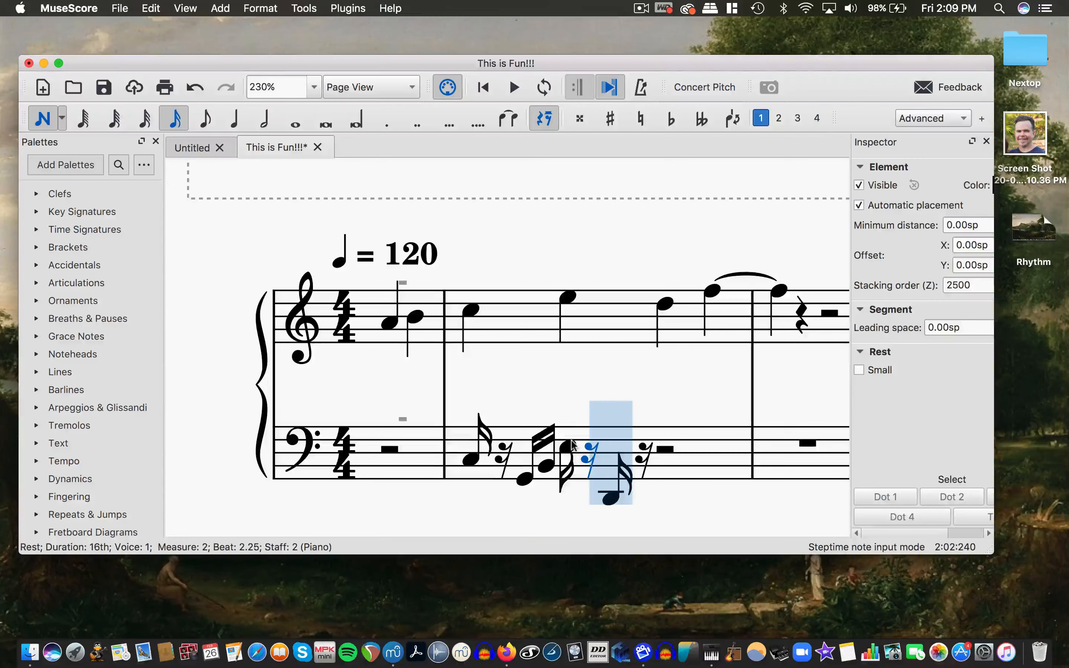
key("super+z")
left_click(569, 442)
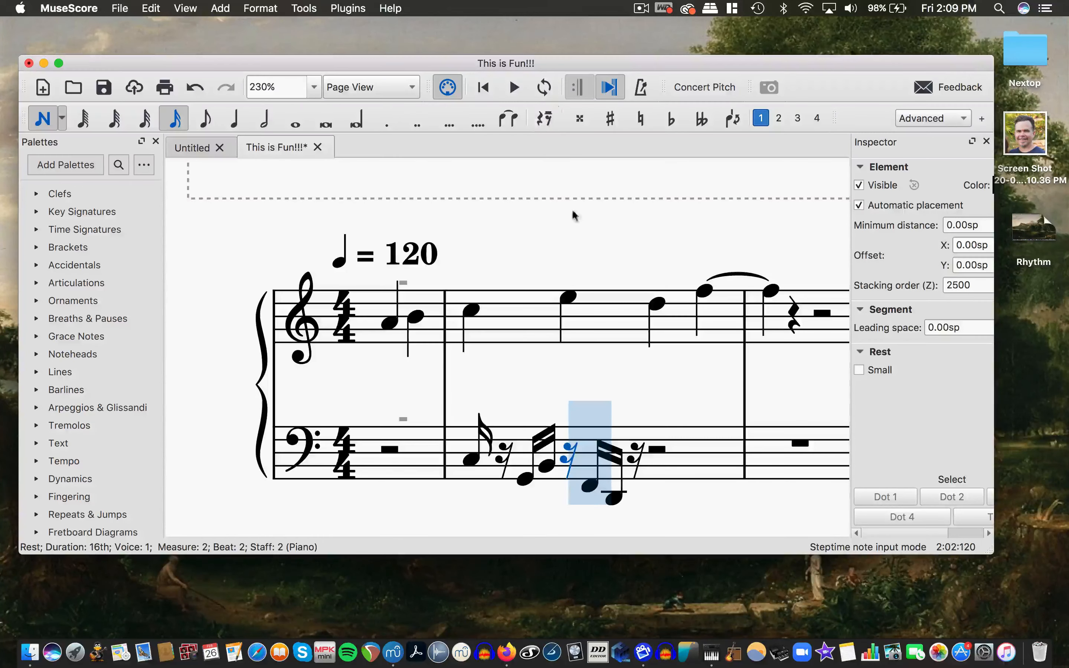
Enter bass sixteenth notes in measure 2: F3 on beat 3, B3 on beat 3.5, and C3, D2, E3 and B2 across beat 4.
left_click(653, 440)
left_click(709, 424)
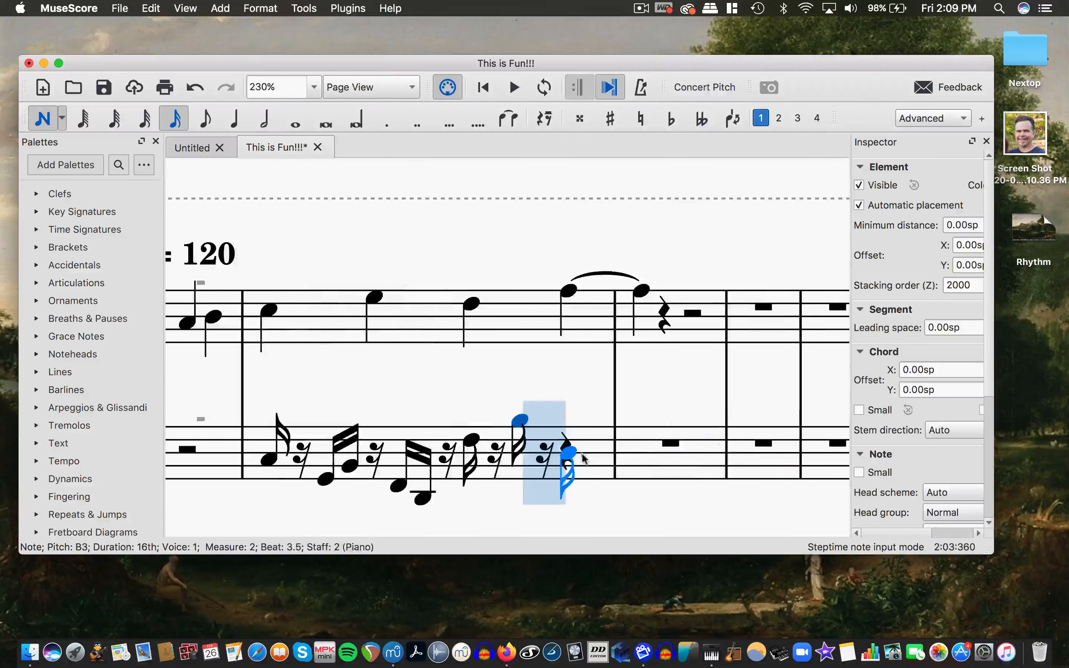
left_click(568, 461)
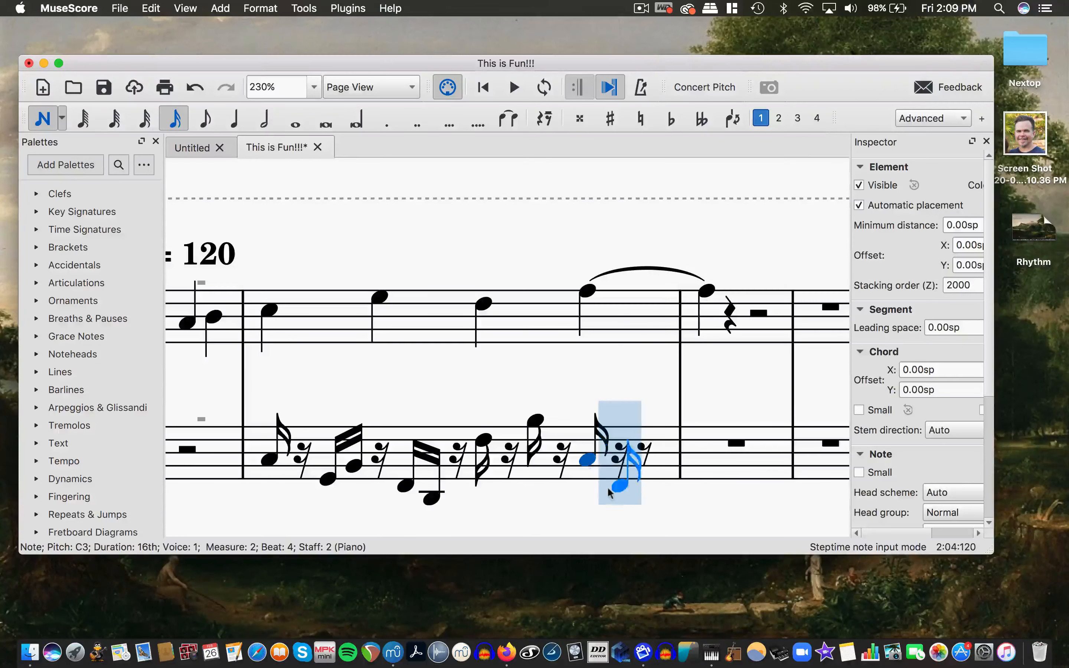
left_click(619, 497)
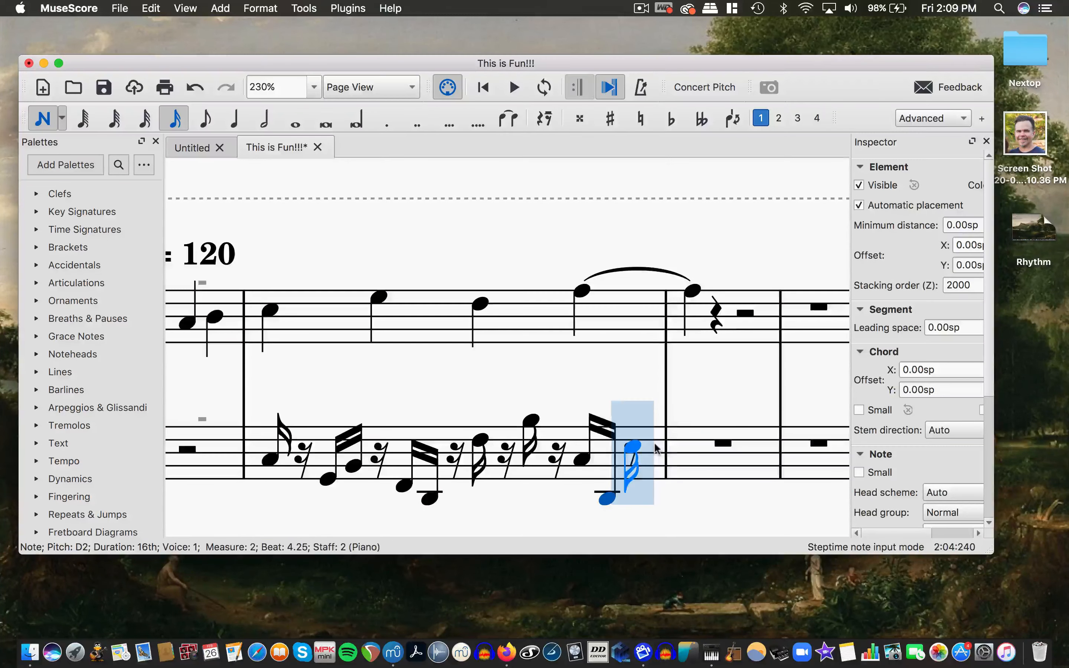
left_click(666, 446)
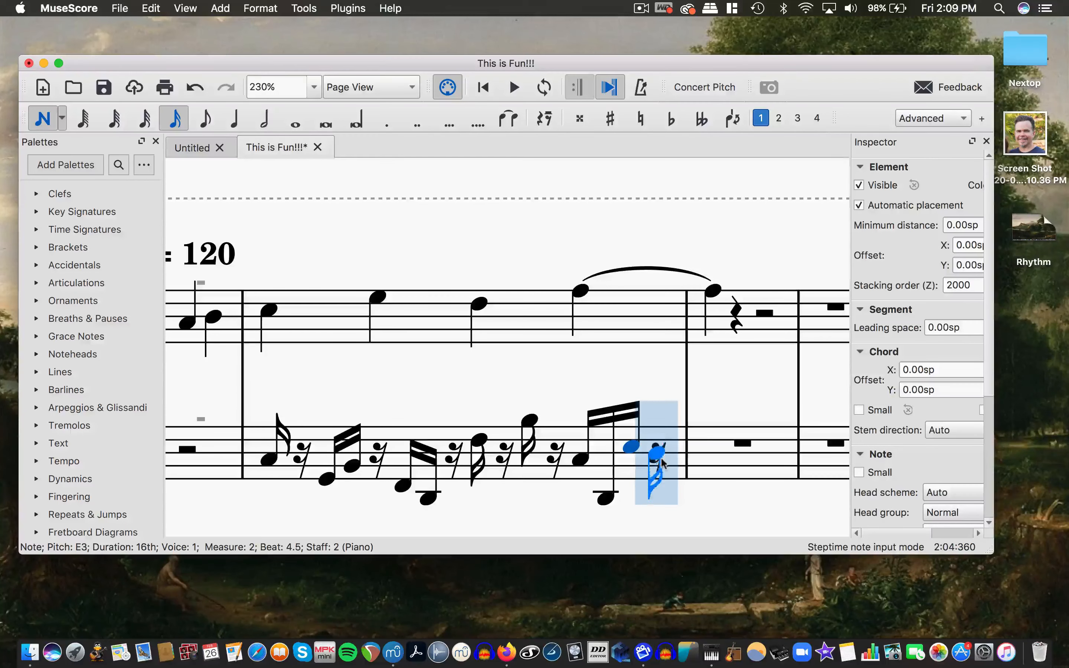
left_click(657, 459)
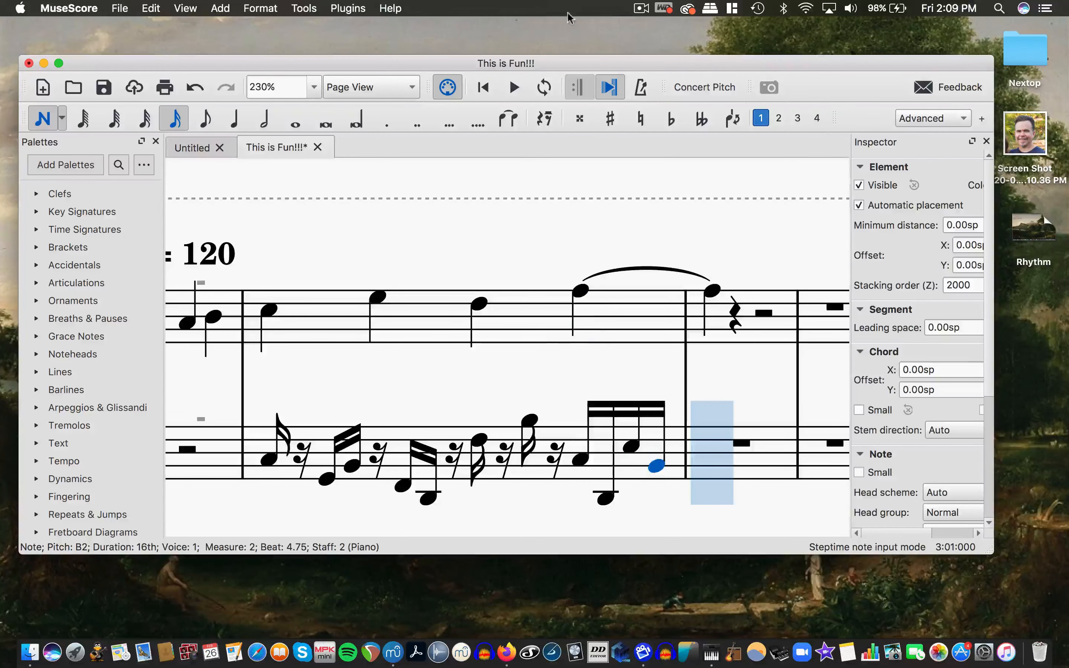
Replace the bass E3 on beat 4.5 of measure 2 with a sixteenth rest and leave note input.
key("0")
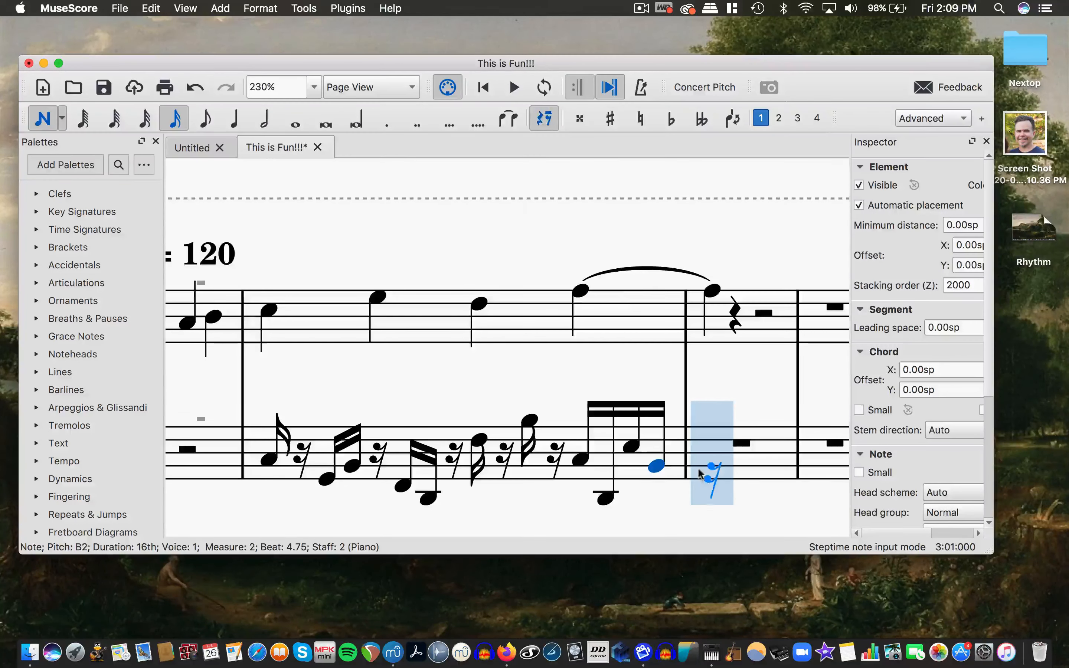
left_click(631, 447)
scroll(472, 460, "left", 2)
scroll(472, 460, "left", 2)
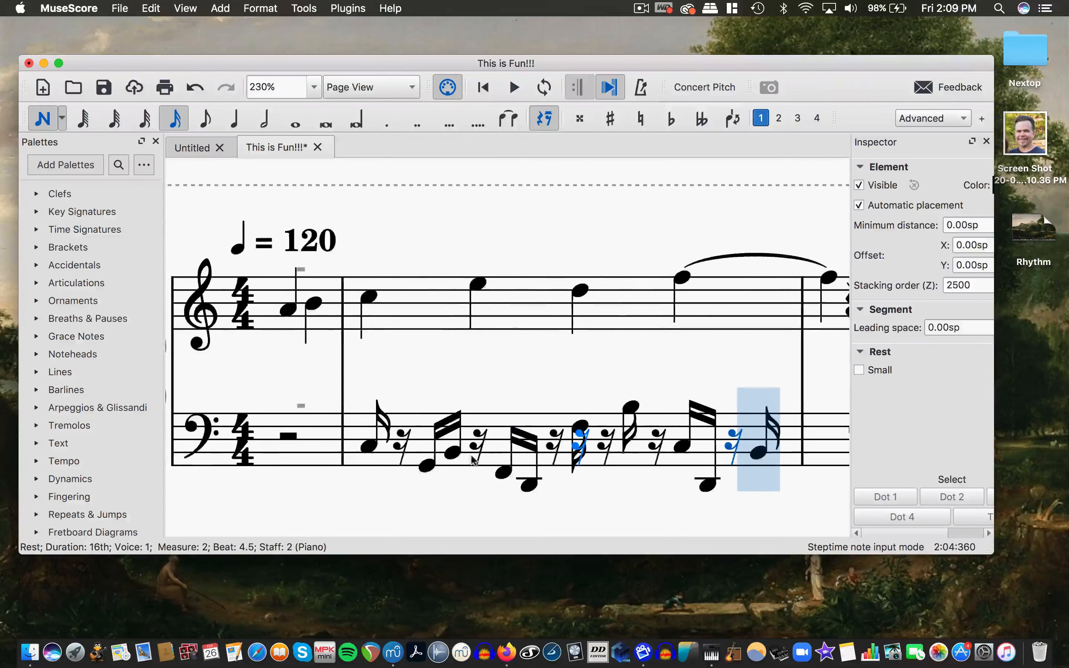
scroll(442, 420, "up", 1)
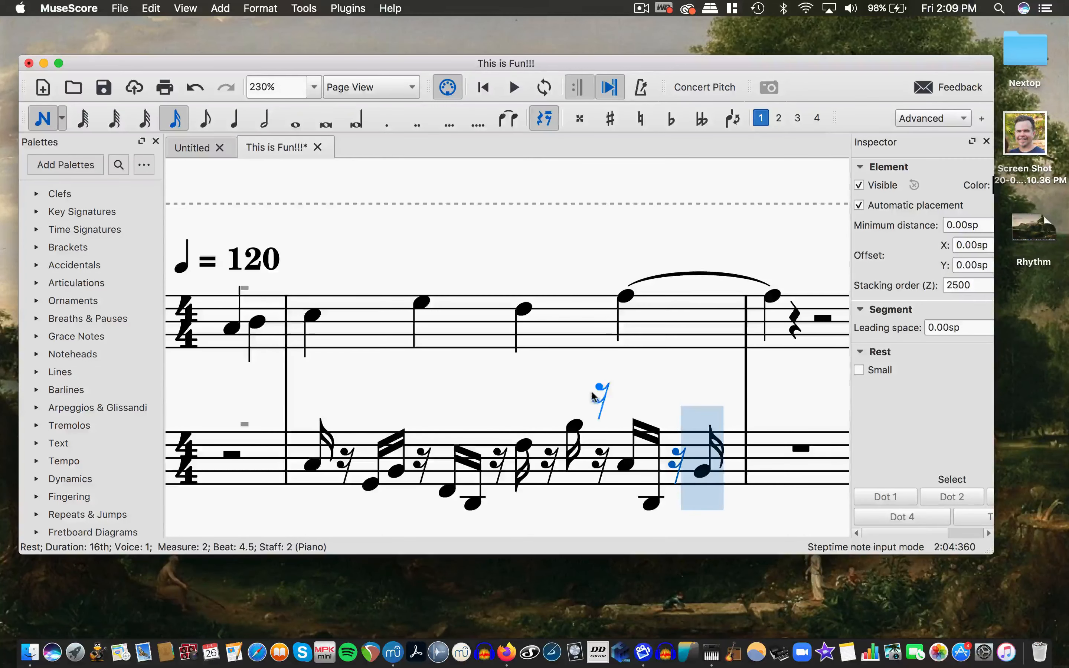
scroll(526, 389, "left", 4)
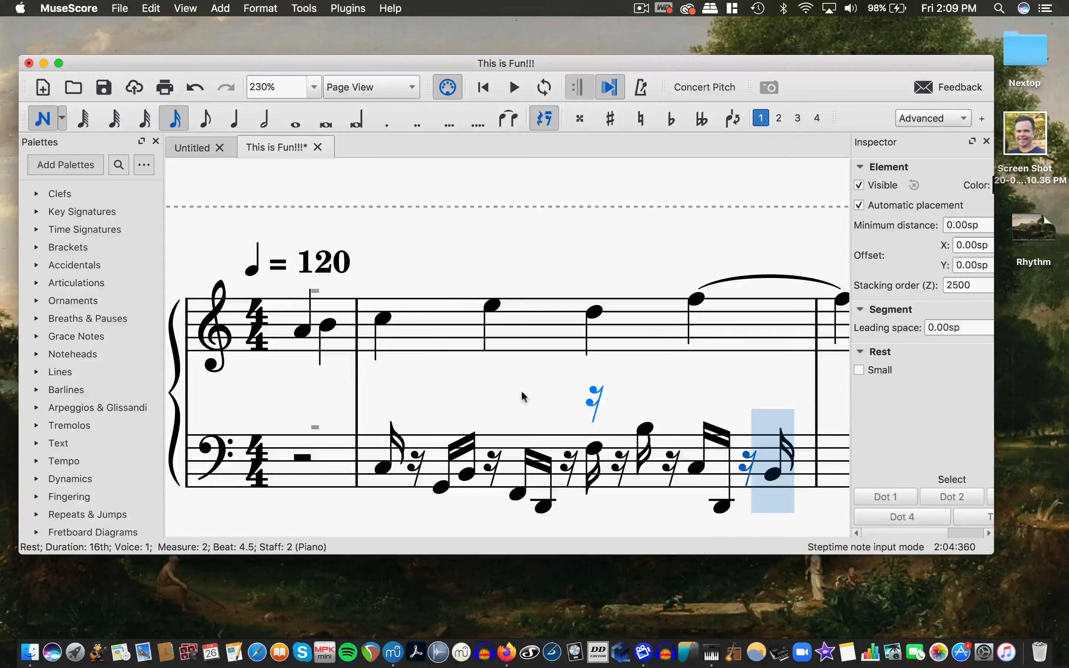
left_click(42, 118)
Play back both staves from the beginning of the score and stop playback.
scroll(345, 319, "down", 5)
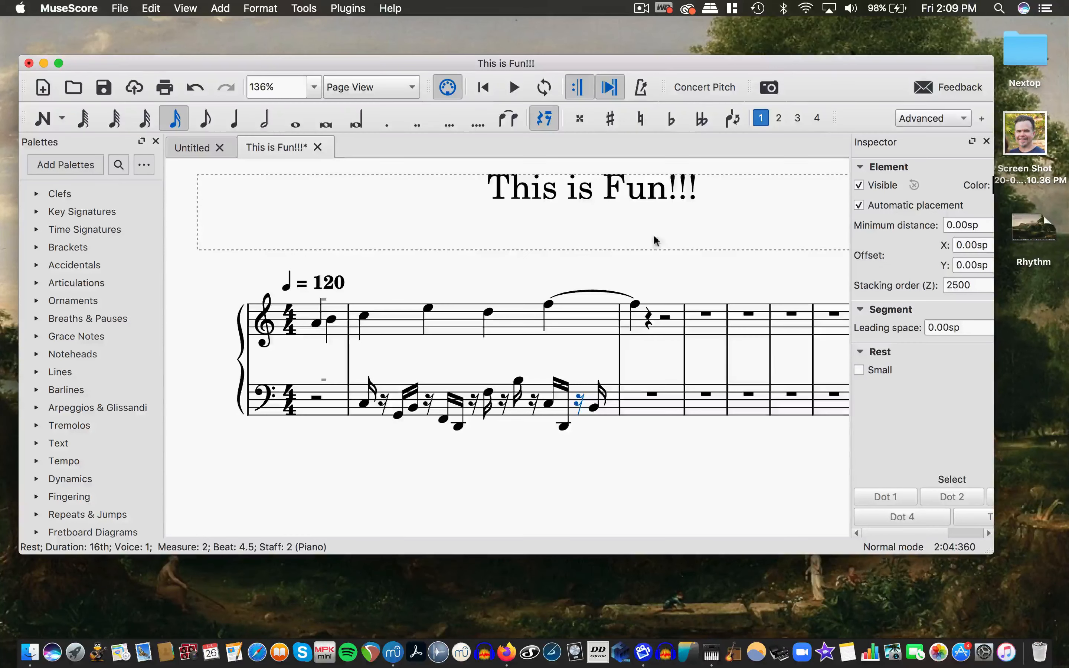
left_click(483, 97)
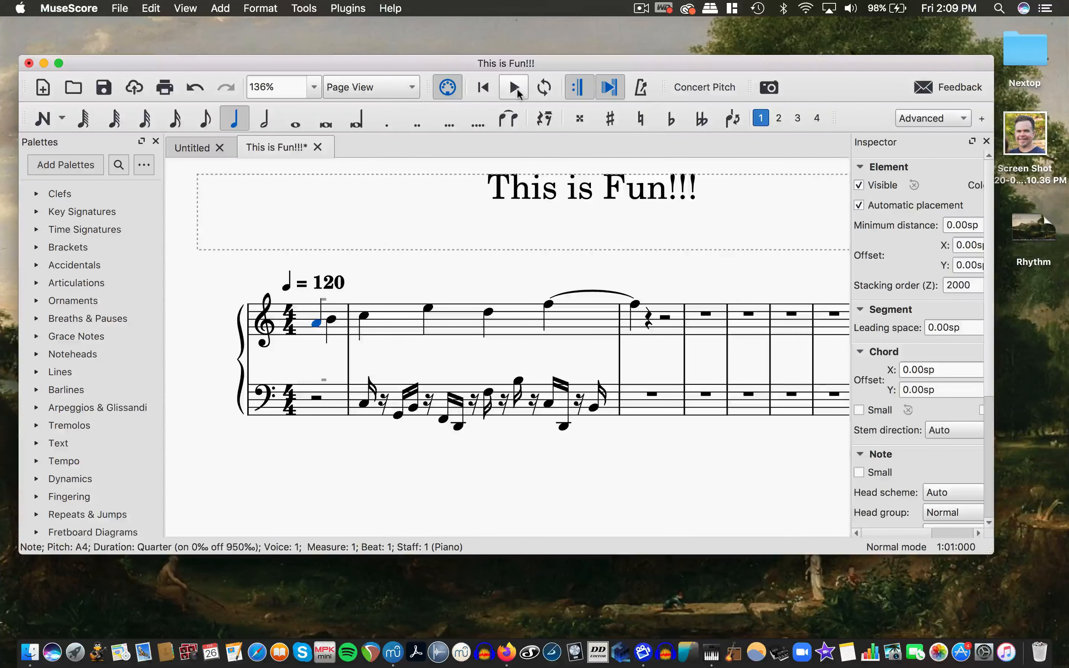
left_click(514, 88)
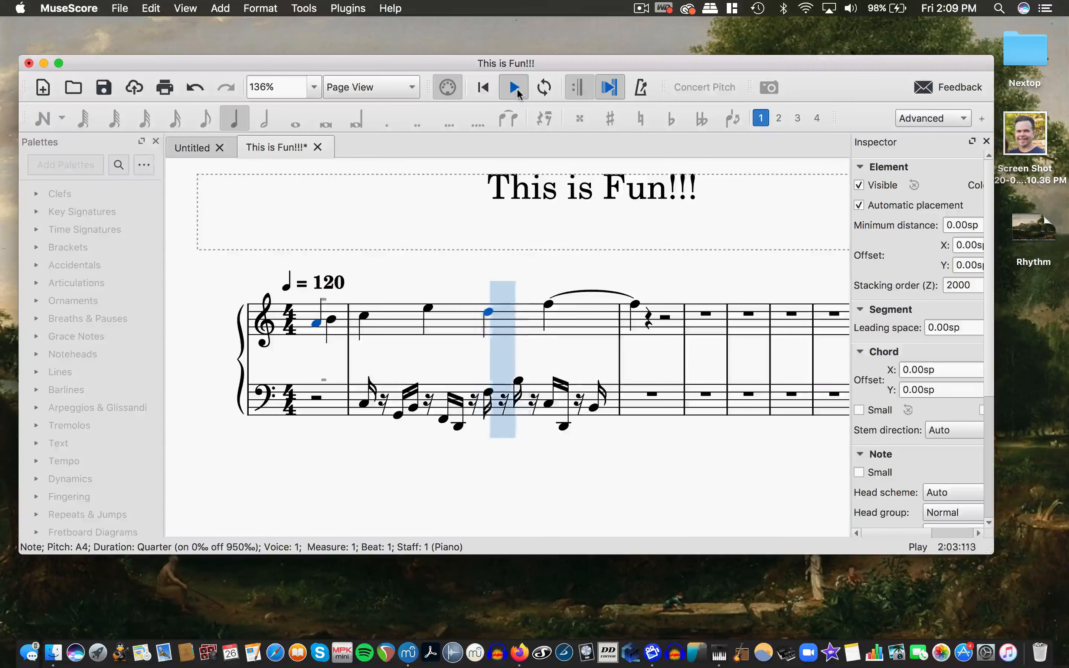
left_click(516, 91)
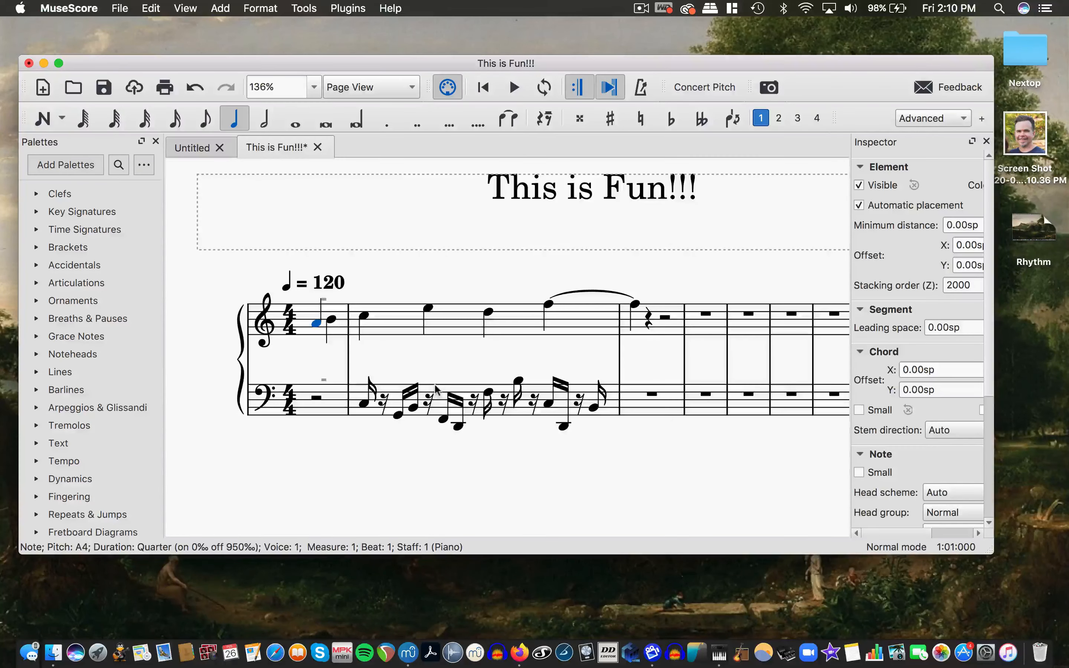
scroll(446, 365, "right", 5)
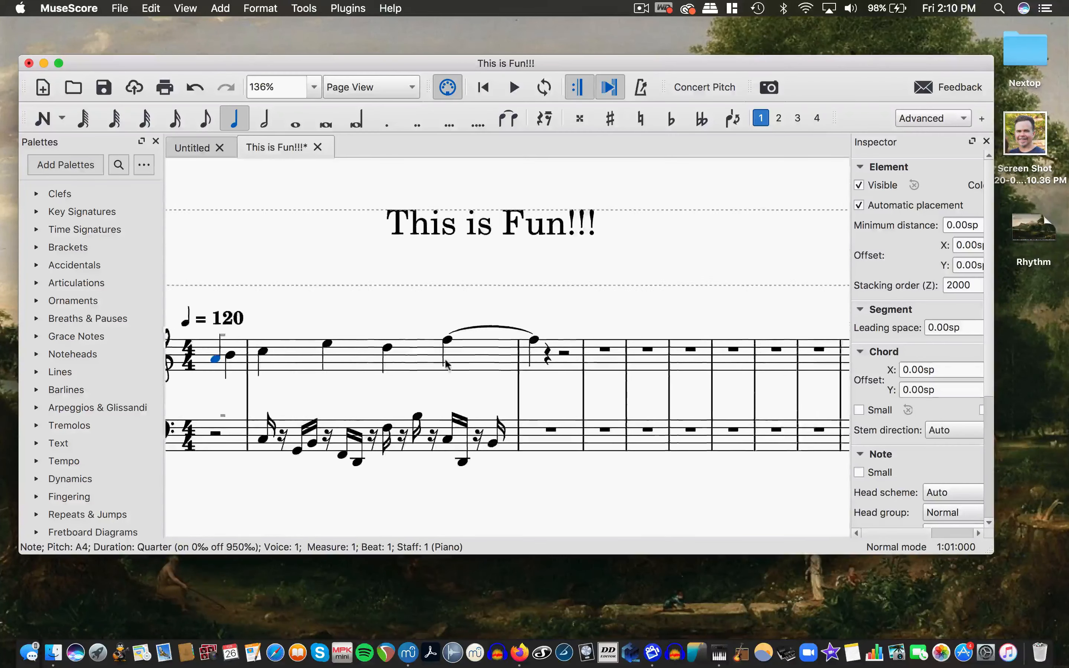
Shorten the first treble note of measure 1 to an eighth, and enter bass eighth notes G3, F3, D3 and B2 across beats 1–2 of measure 4.
scroll(446, 363, "left", 2)
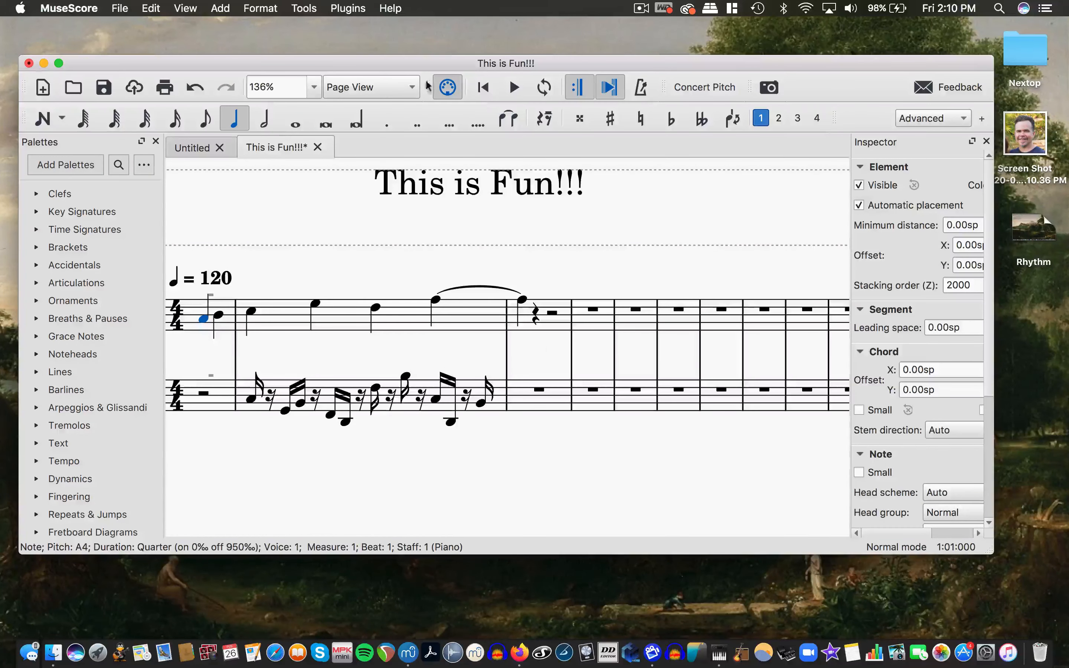
left_click(212, 126)
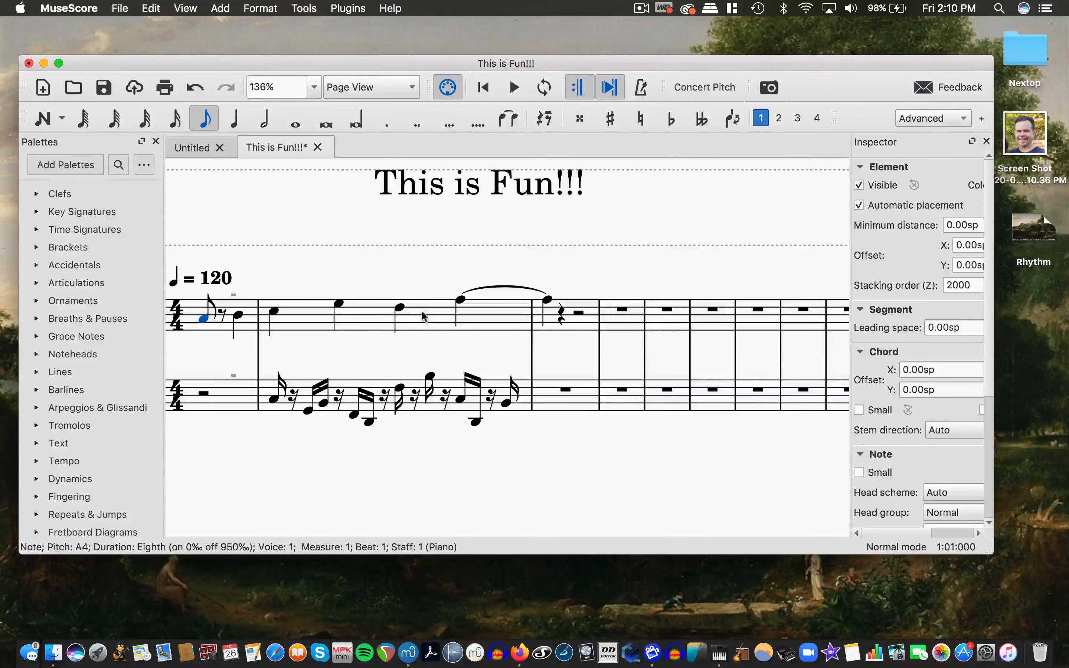
key("n")
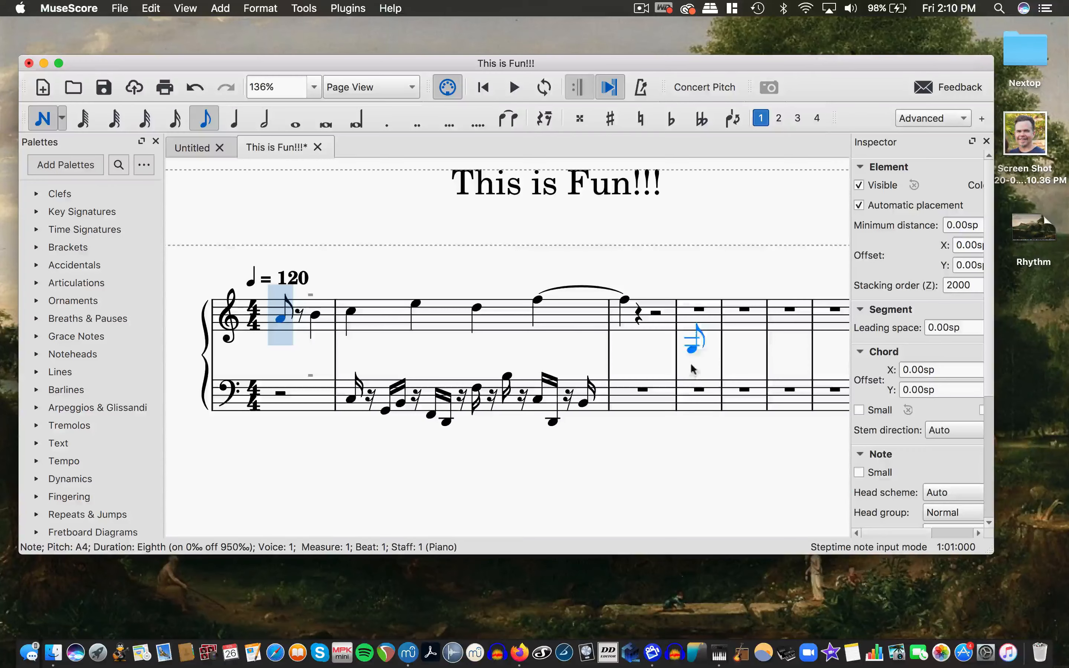
left_click(694, 383)
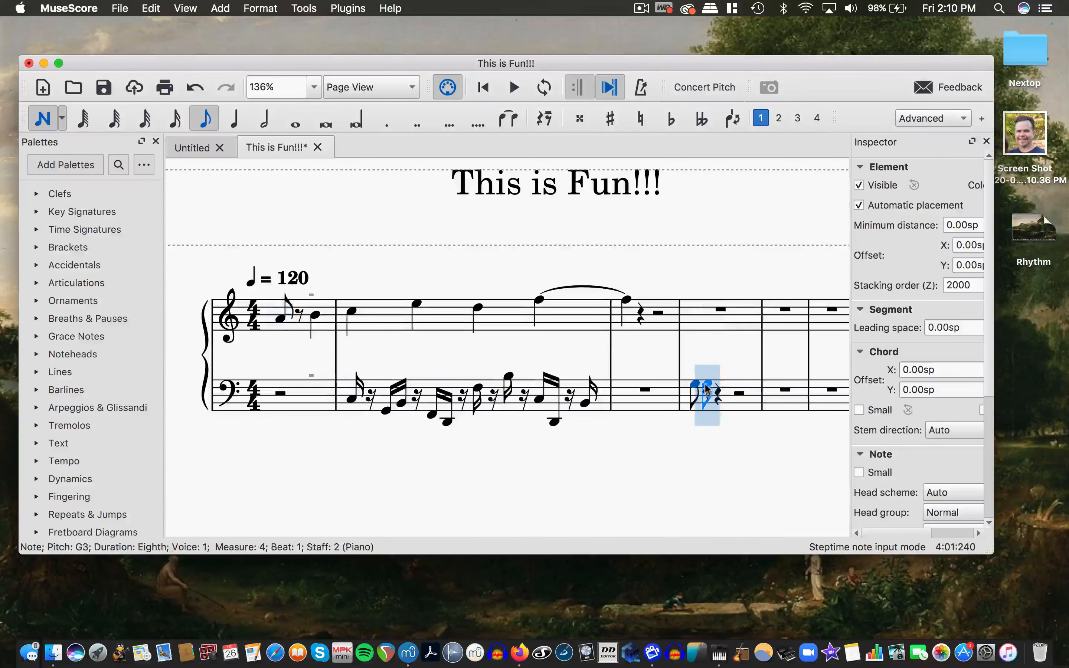
left_click(706, 389)
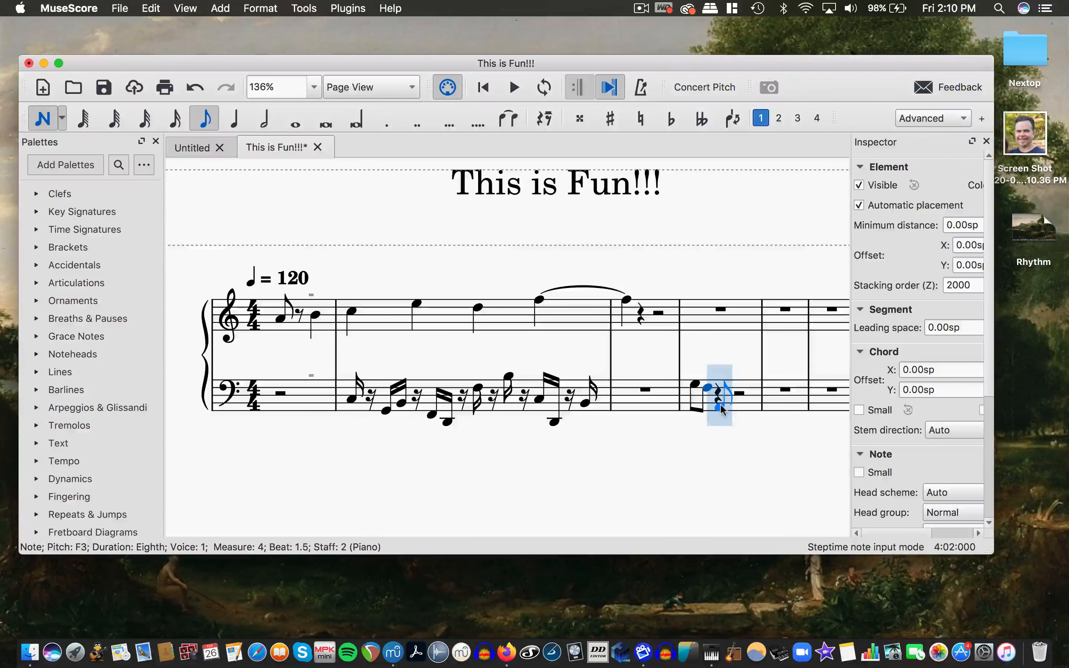
left_click(718, 397)
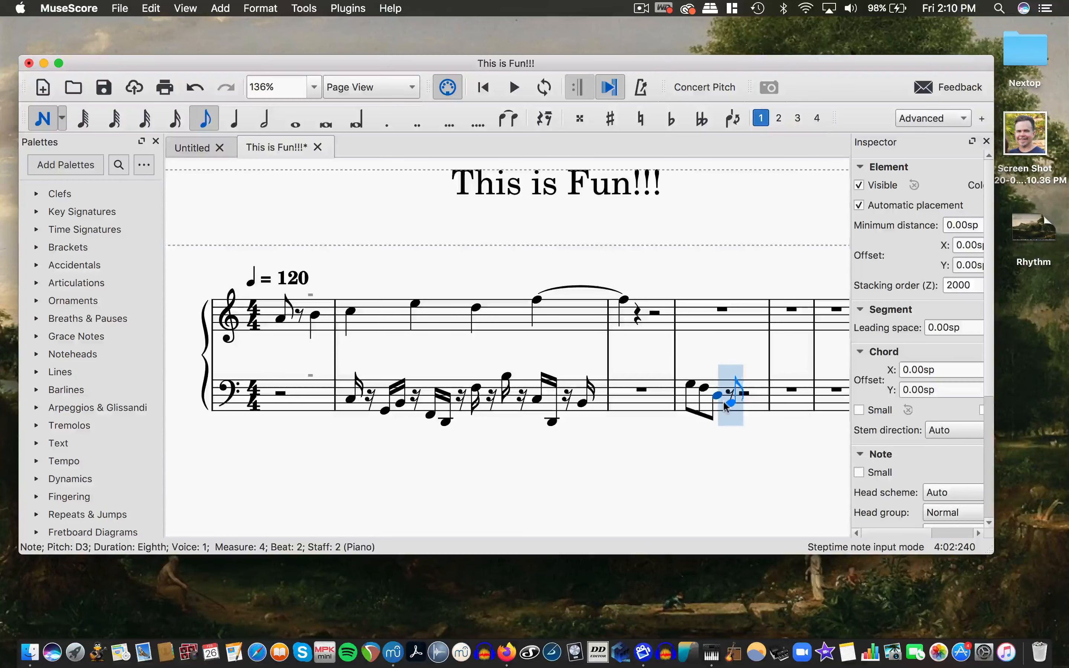
left_click(727, 404)
Enter bass eighth notes G2, B2, D3 and E3 across beats 3 and 4 of measure 4 and leave note input.
left_click(744, 411)
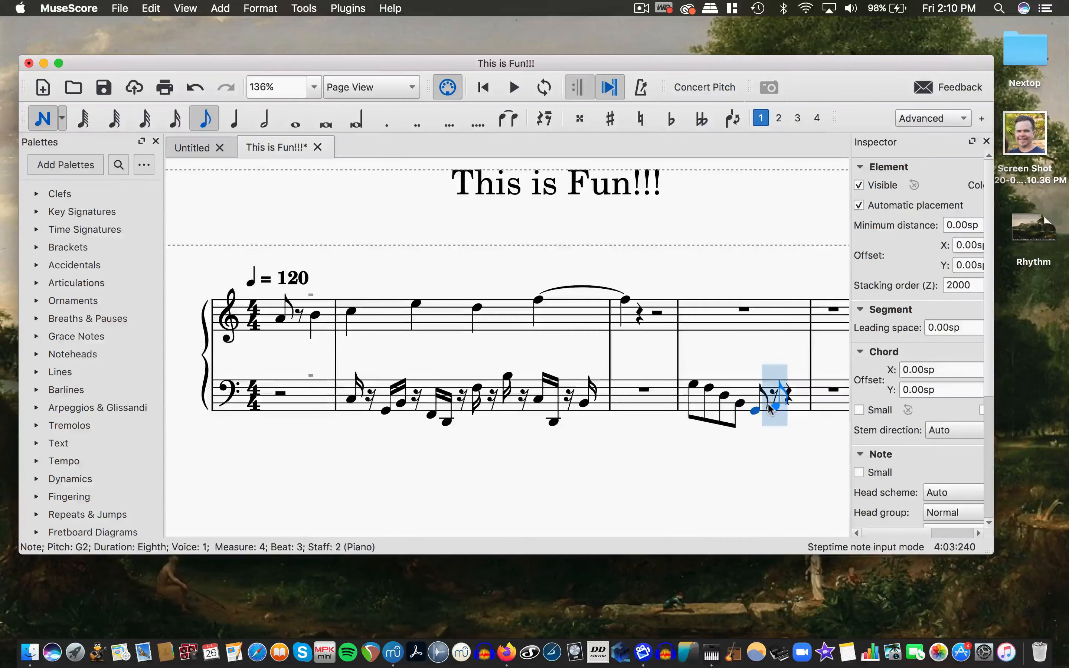
left_click(771, 403)
left_click(783, 396)
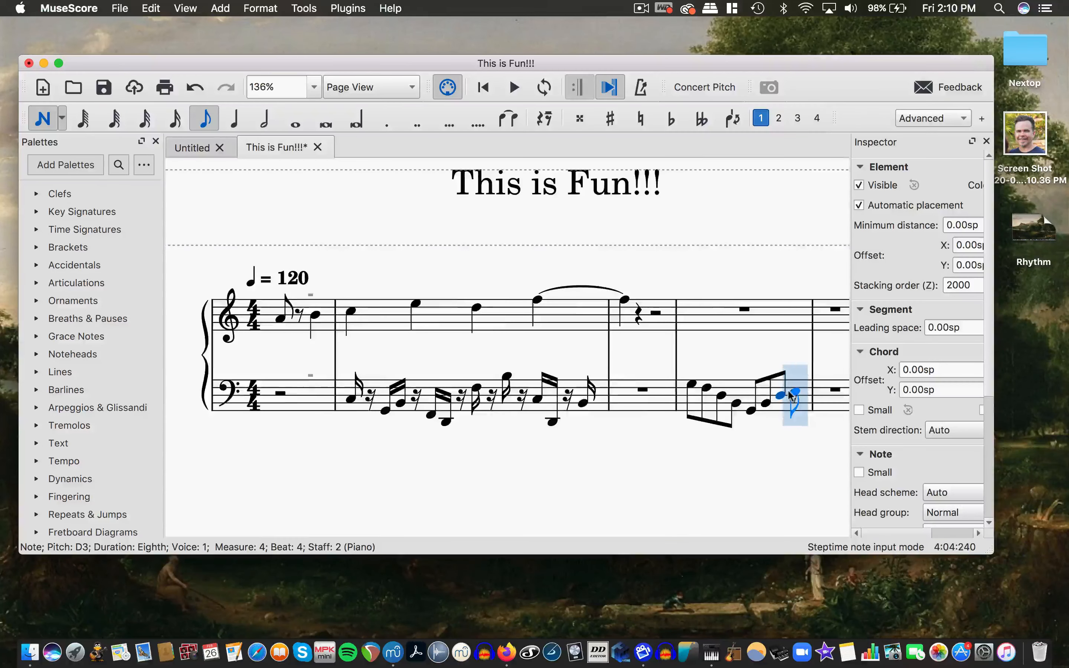
left_click(791, 392)
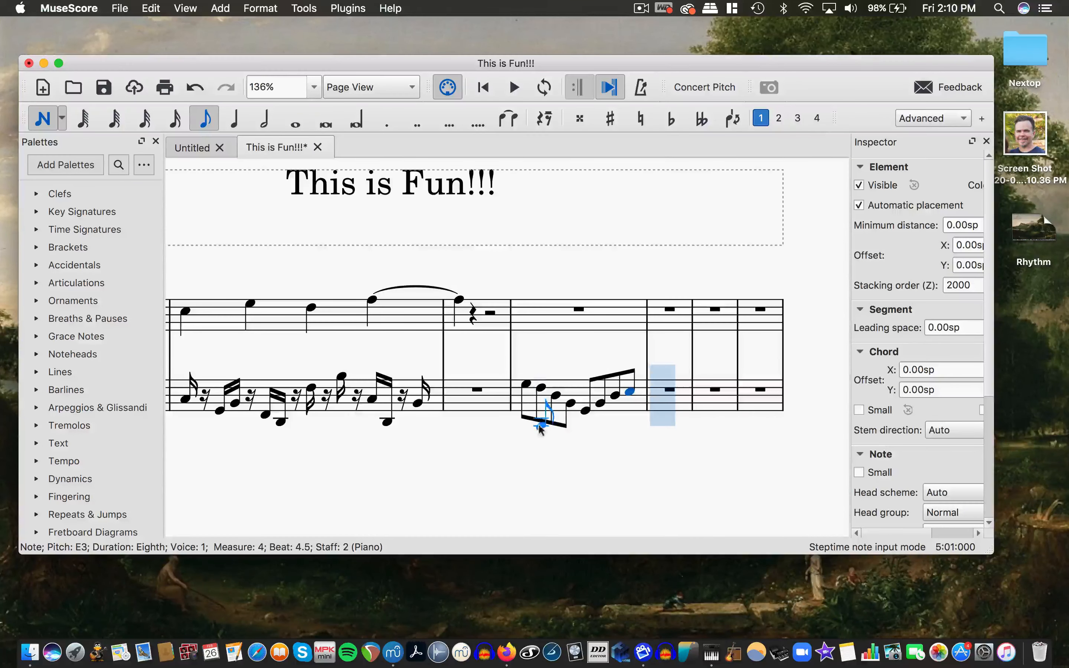
left_click(42, 118)
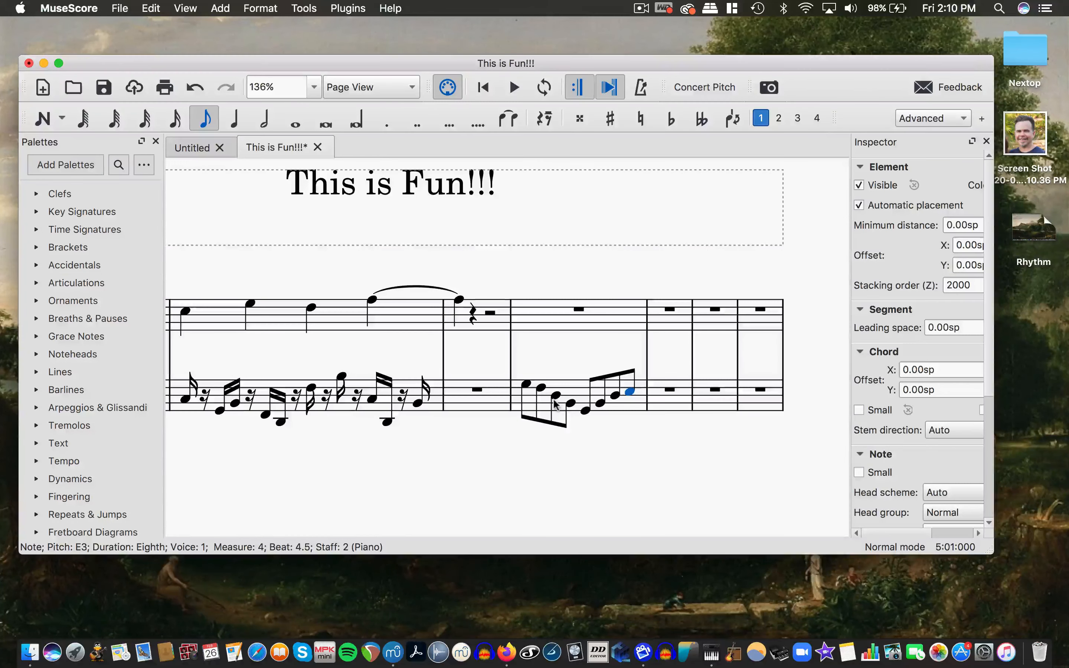
Try starting a new beam at the bass D3 on beat 2 of measure 4 with the Beam Properties palette.
scroll(117, 508, "down", 3)
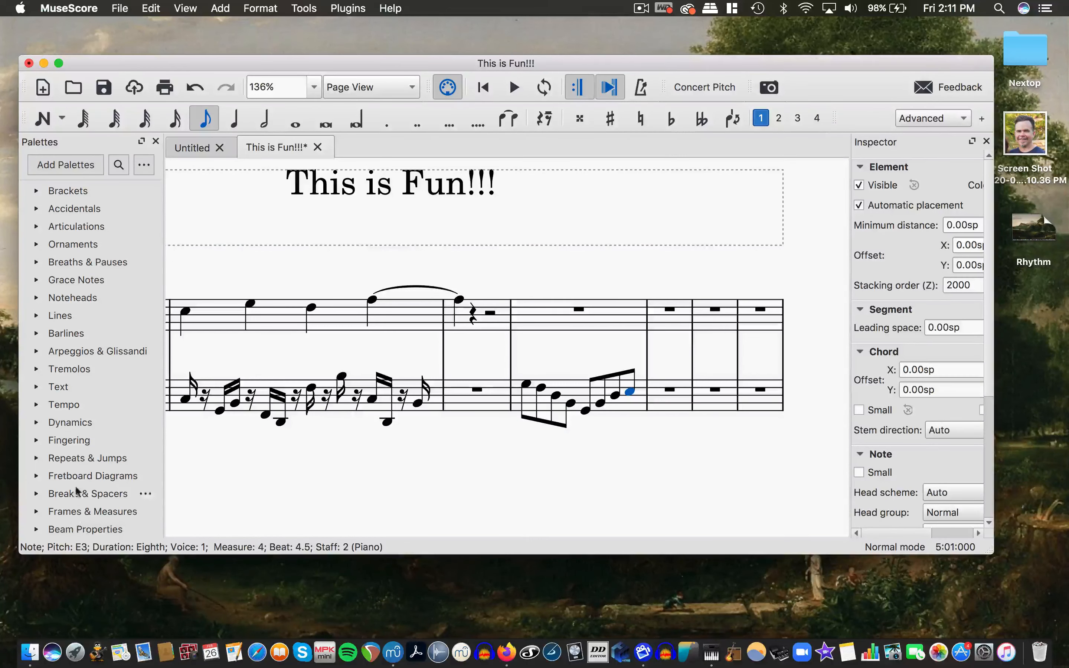
left_click(555, 395)
scroll(553, 405, "down", 3)
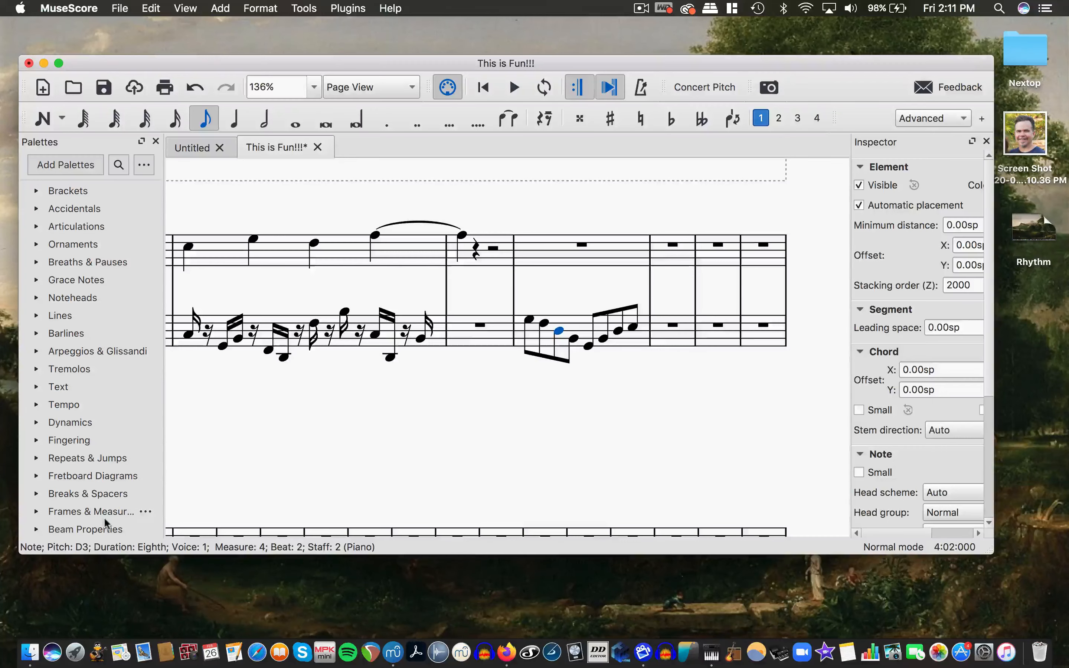
left_click(38, 529)
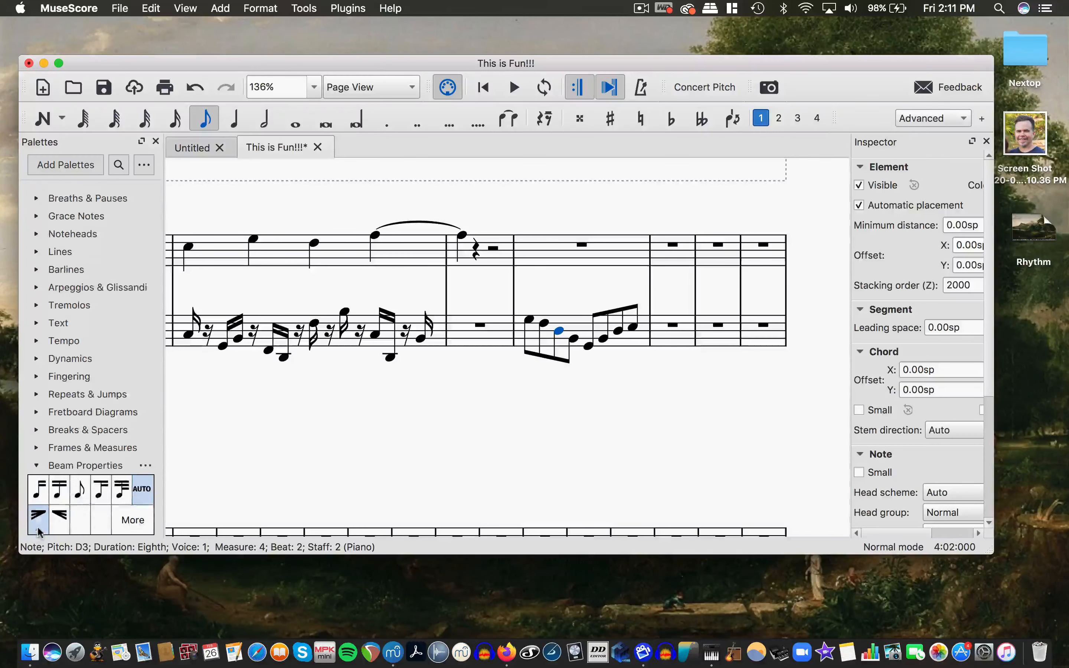
left_click(40, 486)
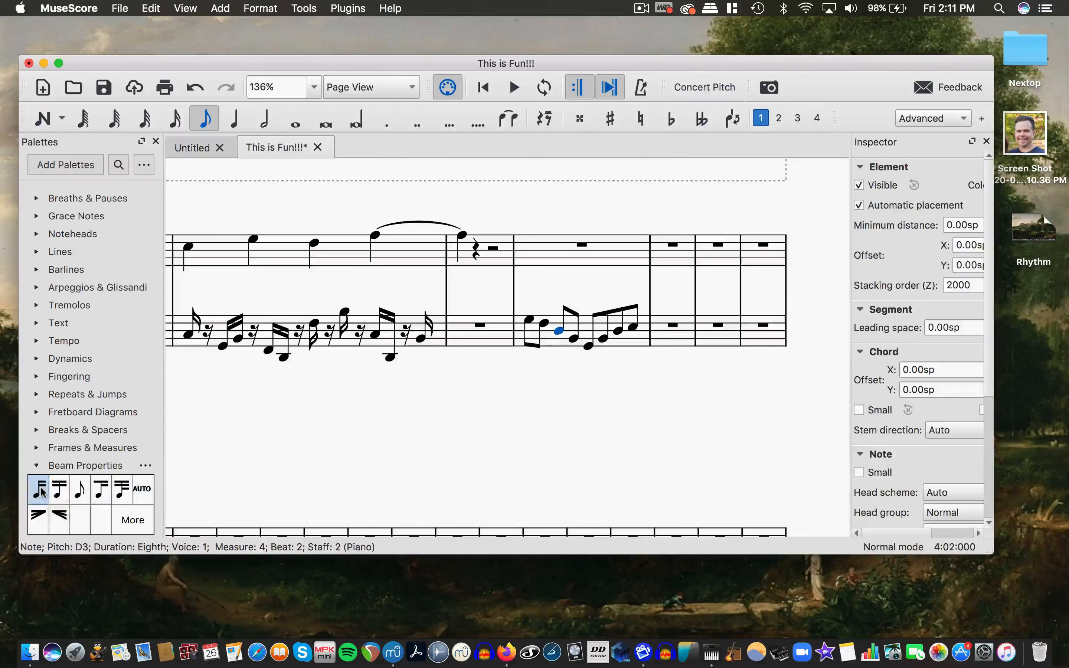
Try a beam start at the bass B2 on beat 3.5 of measure 4 and undo both beam changes.
left_click(603, 339)
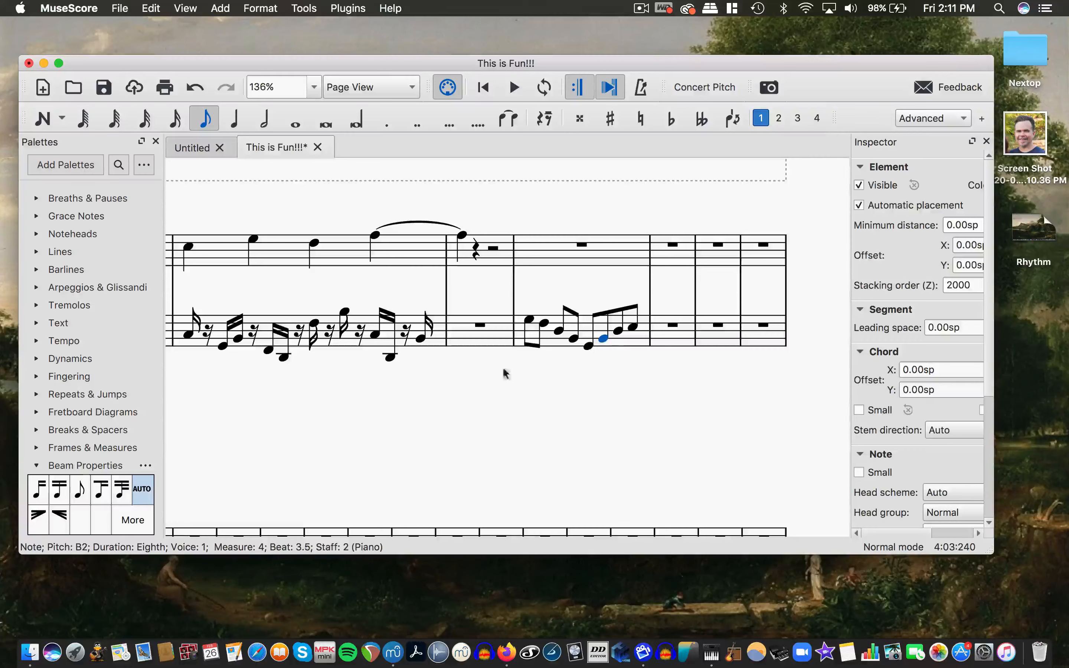
left_click(43, 490)
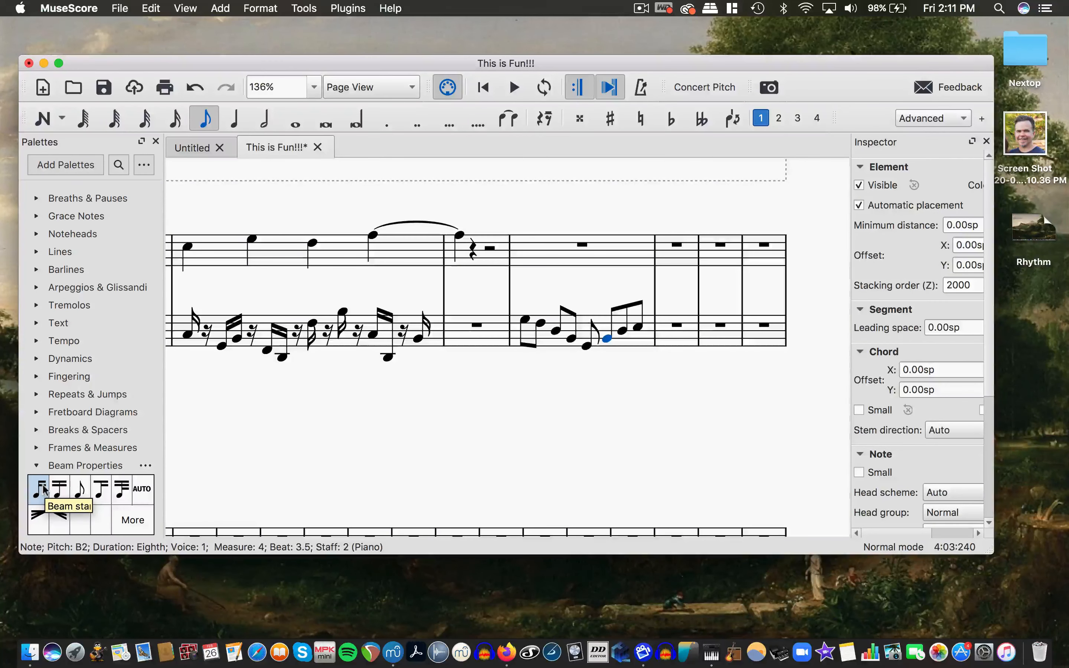
key("super+z")
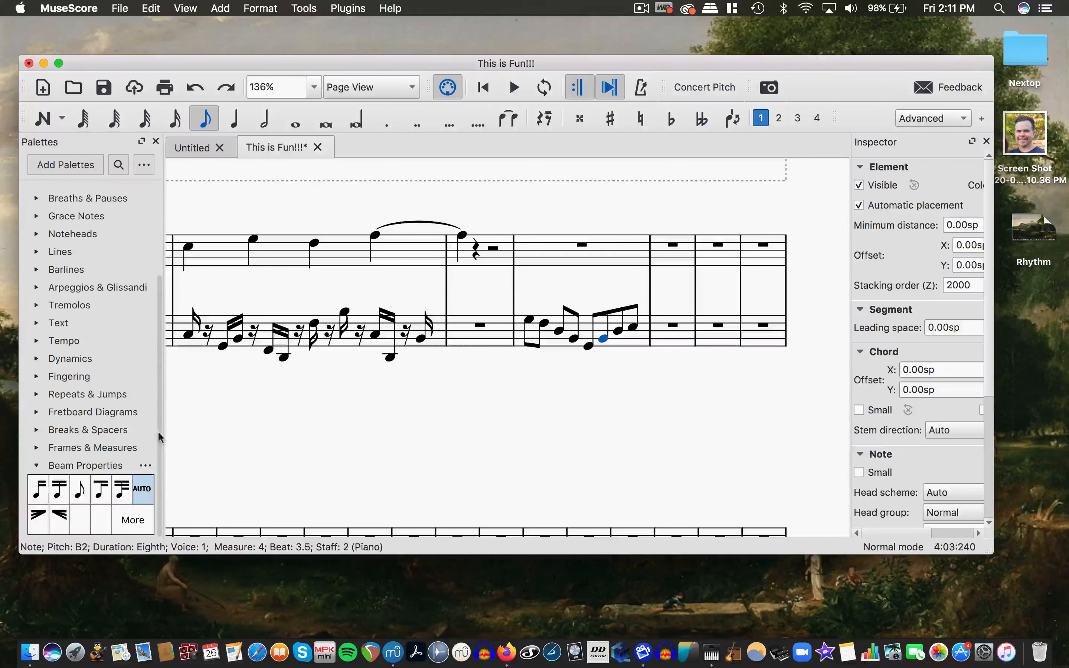
key("super+z")
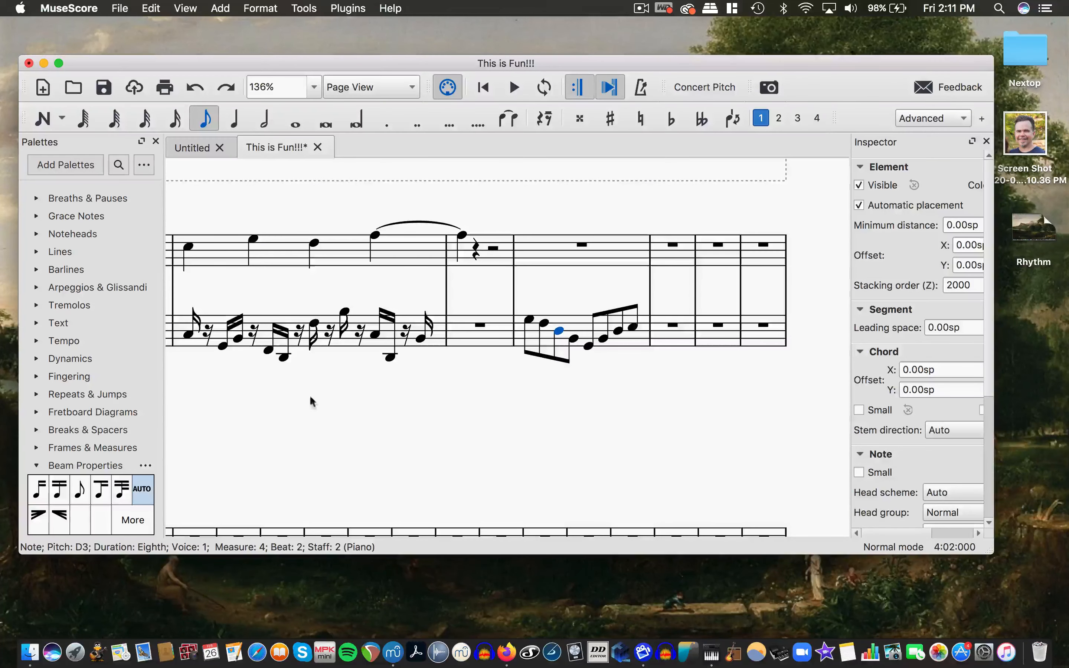
Try to edit the treble staff's 4/4 time signature in measure 1 with Edit Element.
scroll(37, 471, "up", 2)
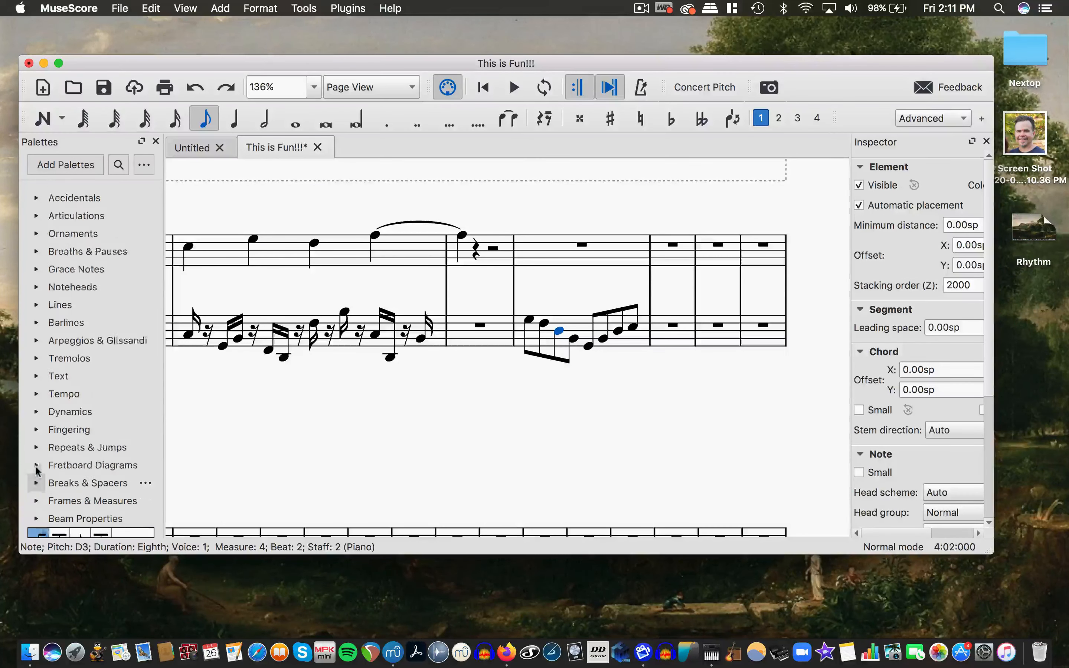
scroll(37, 471, "up", 1)
scroll(59, 412, "up", 1)
scroll(407, 316, "left", 2)
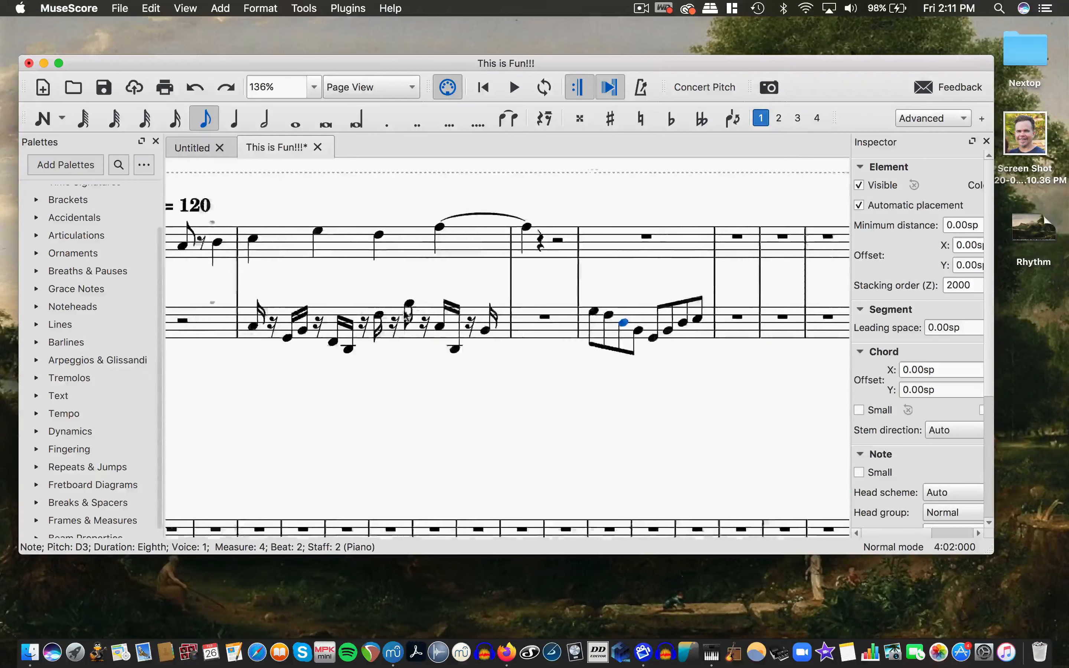
scroll(397, 309, "left", 3)
scroll(354, 309, "up", 2)
left_click(333, 303)
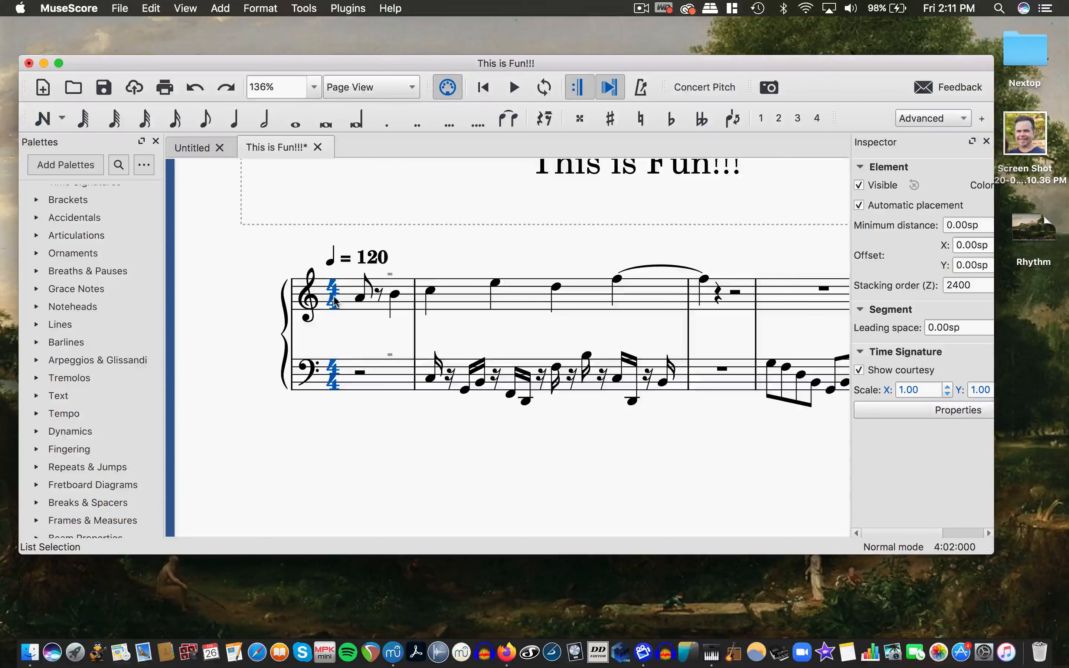
right_click(334, 300)
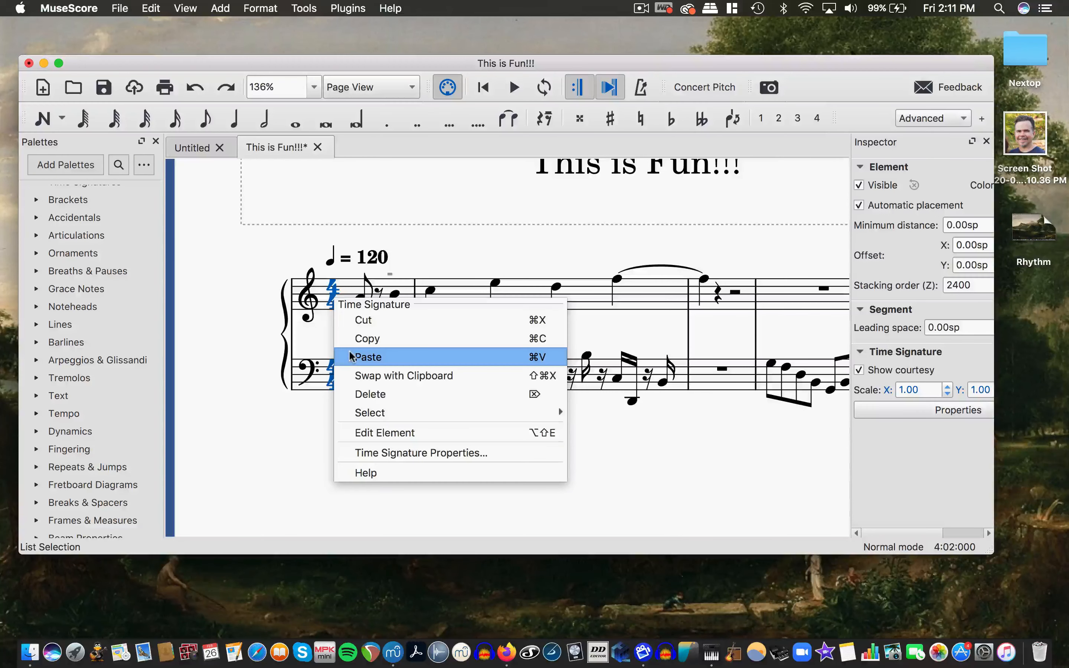
left_click(385, 433)
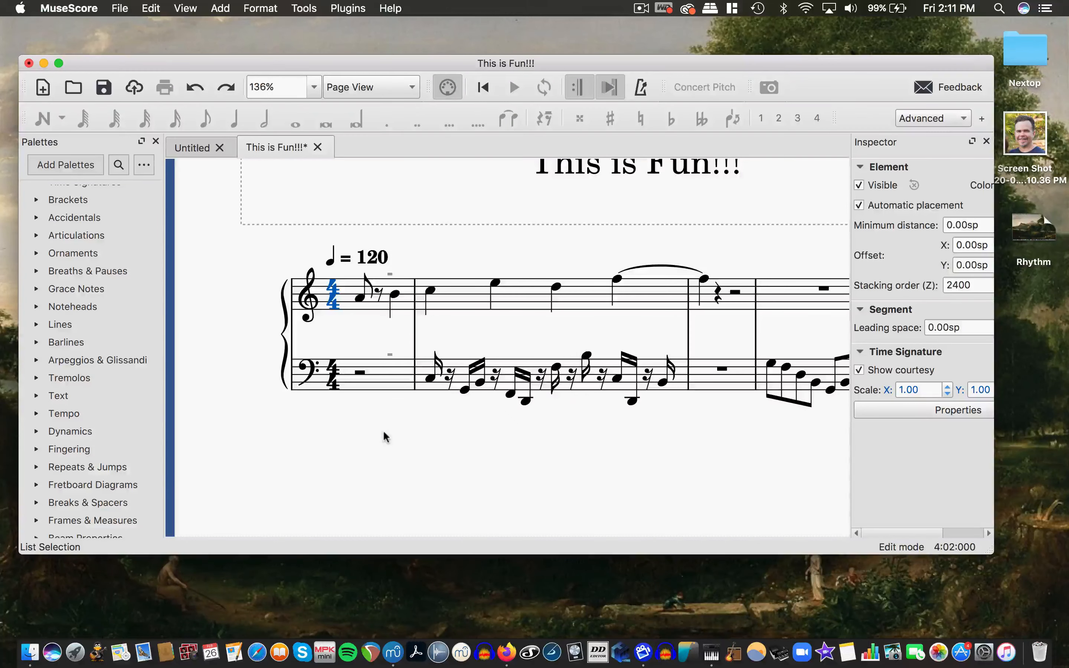
left_click(334, 294)
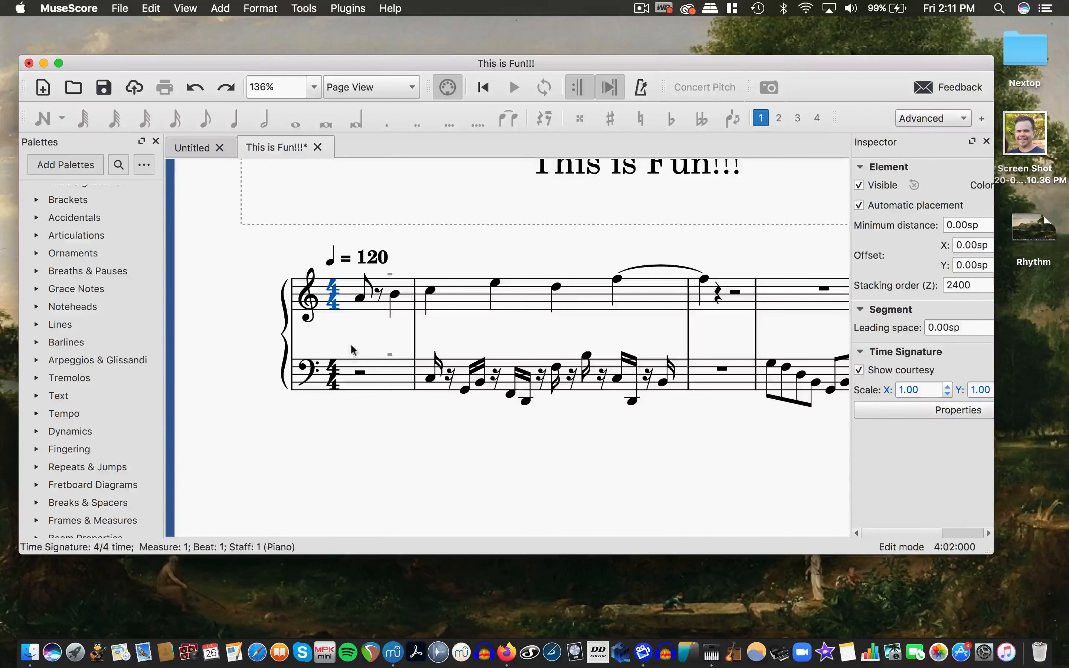
right_click(335, 304)
left_click(400, 436)
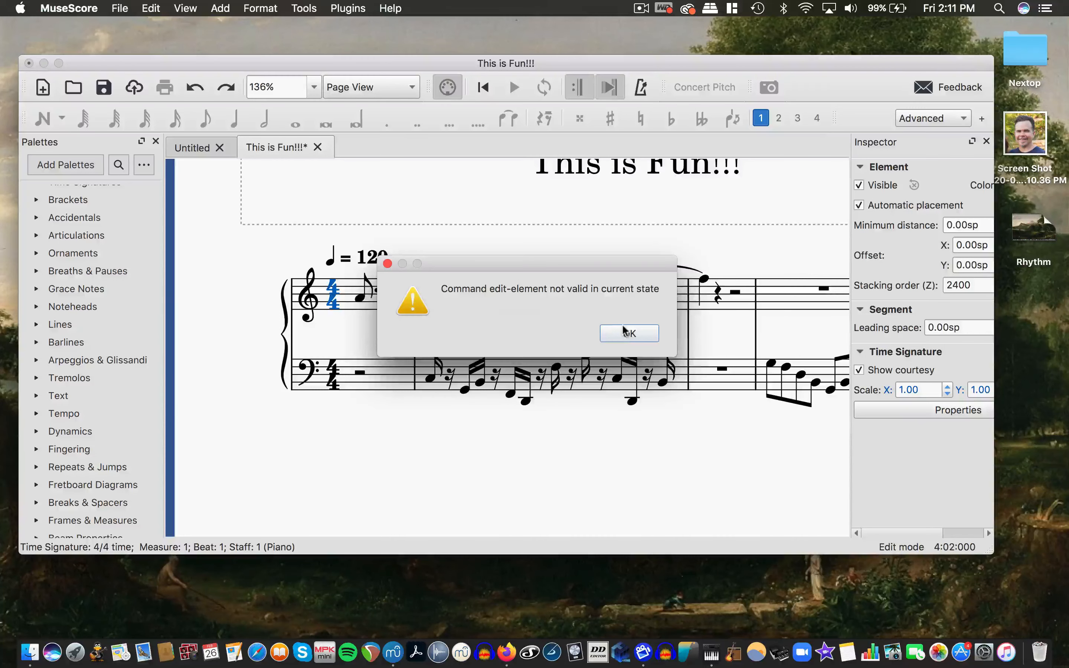
left_click(625, 334)
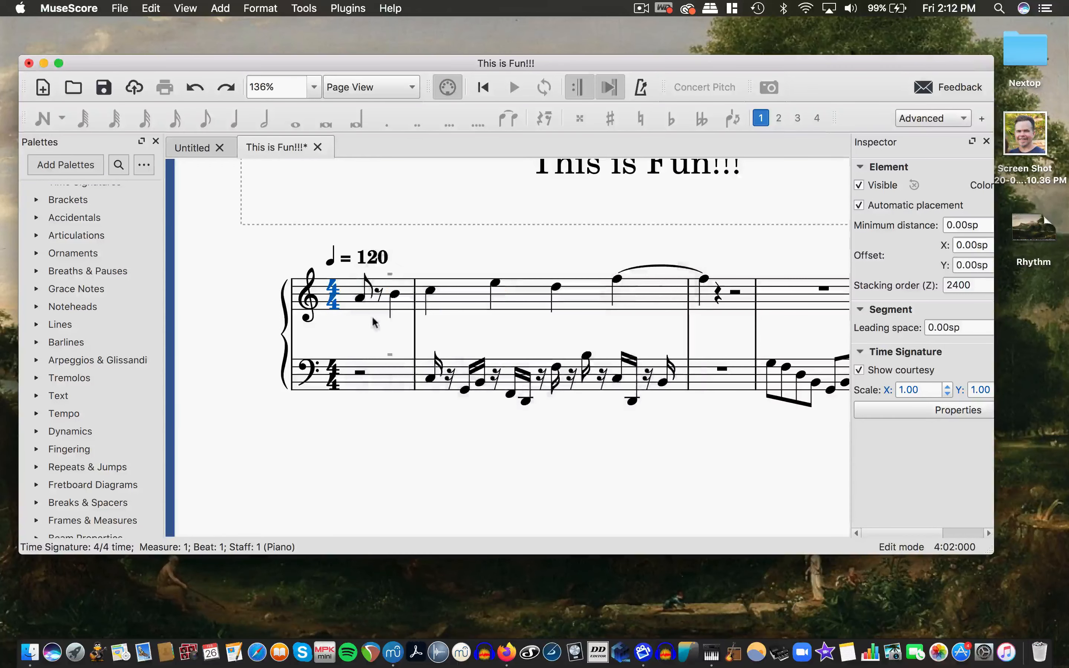
In the treble time signature's properties, break the 1/8 note groups at the third and seventh notes to beam in pairs, and apply the change.
right_click(328, 306)
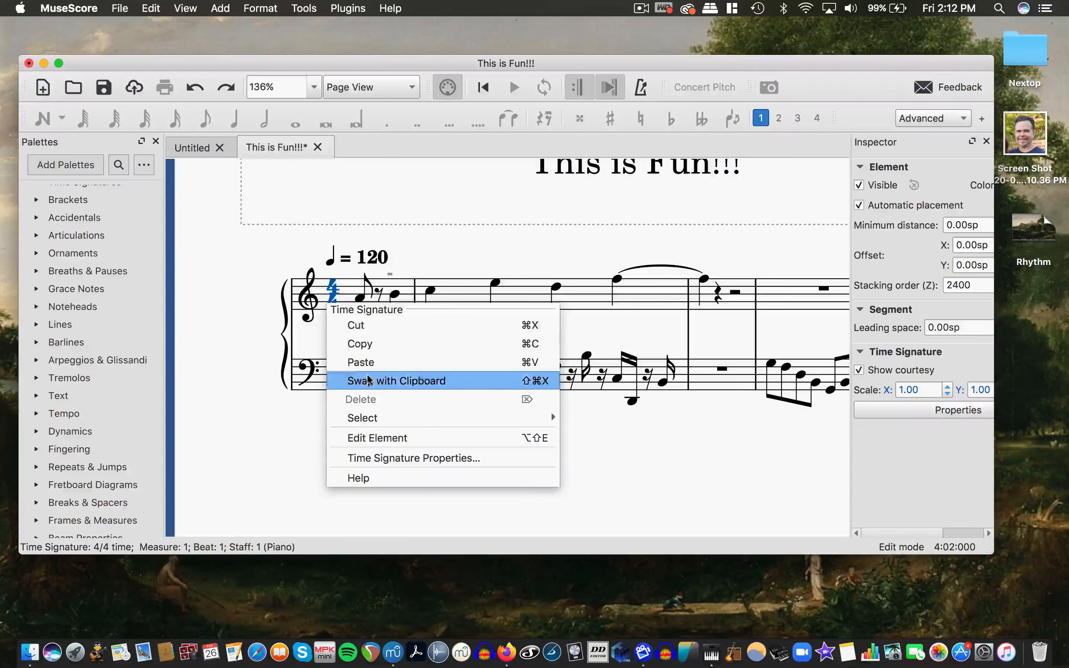
left_click(392, 459)
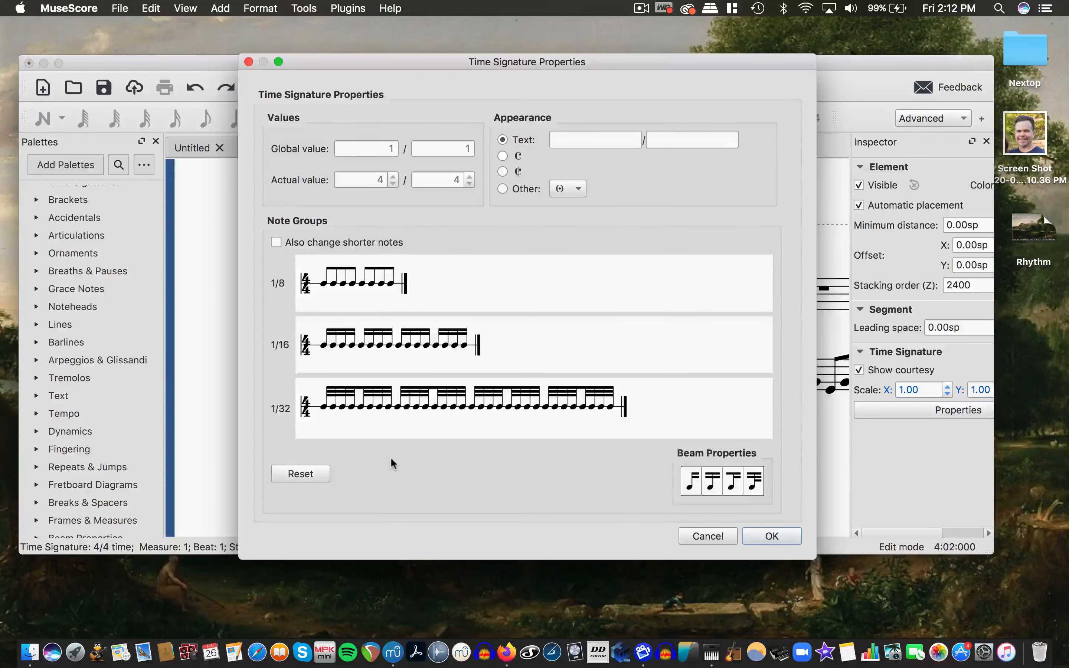
left_click(344, 284)
left_click(381, 285)
left_click(772, 535)
scroll(751, 454, "right", 5)
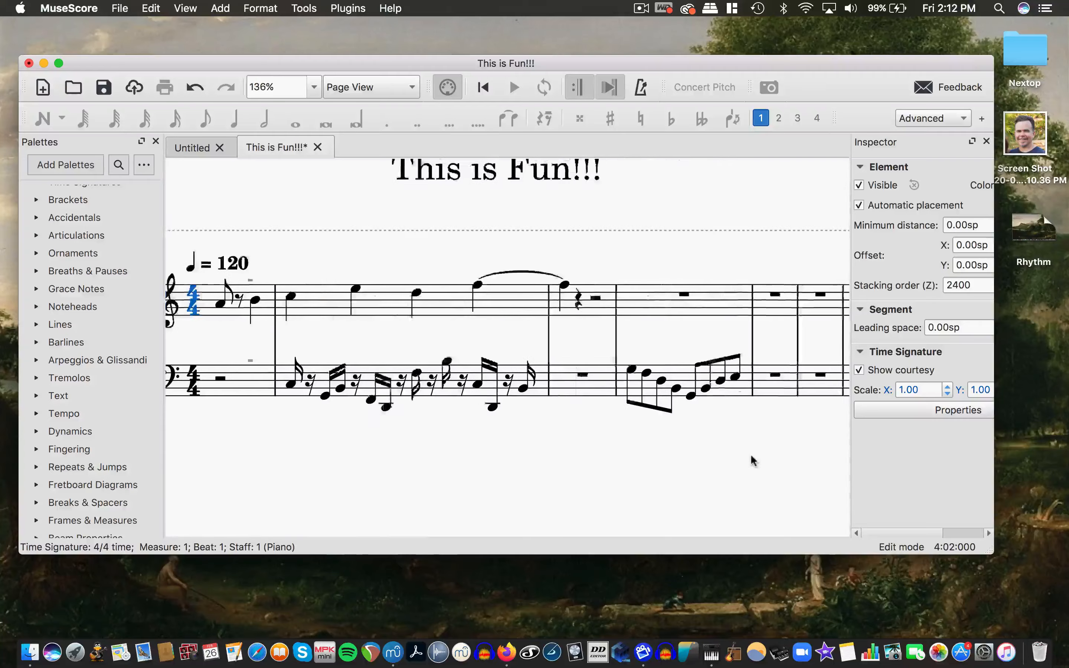
left_click(746, 399)
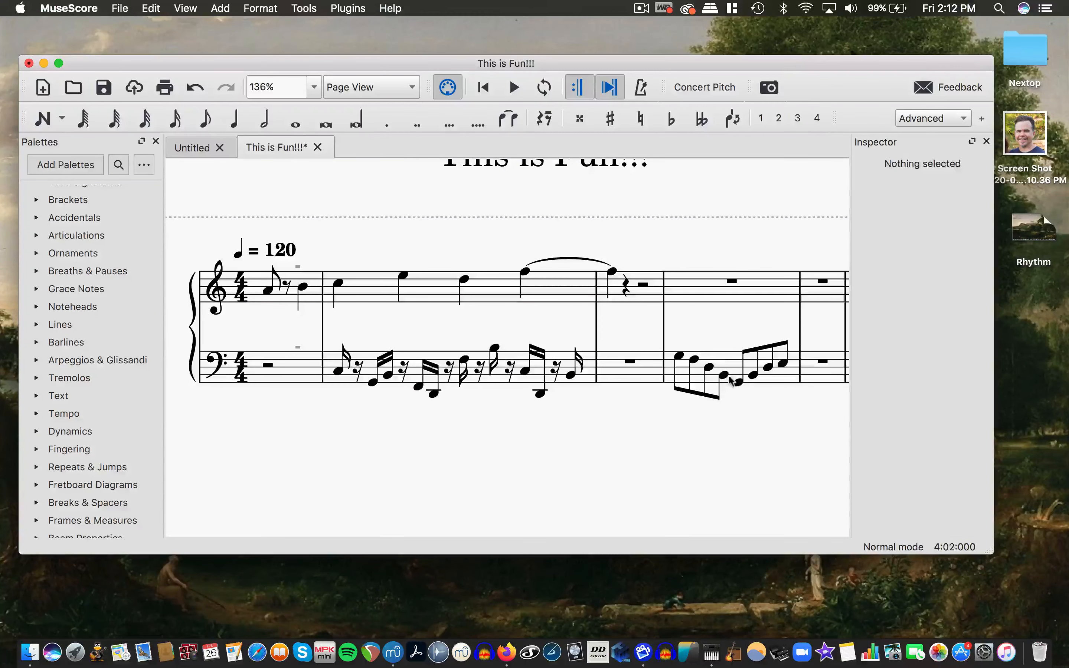
left_click(737, 382)
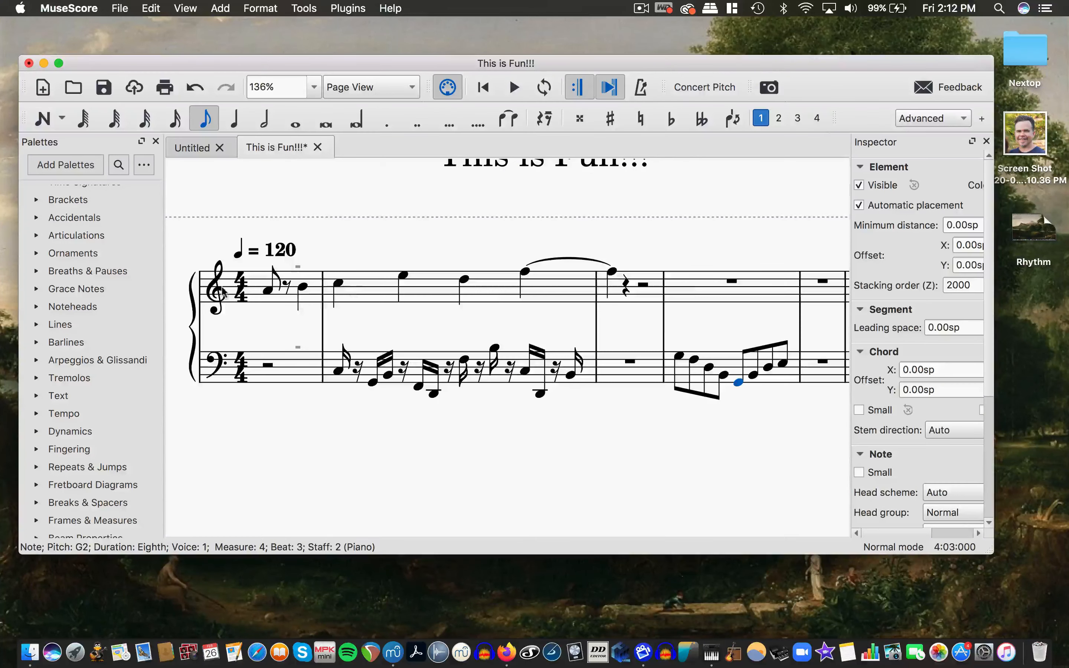
left_click(240, 290)
right_click(239, 291)
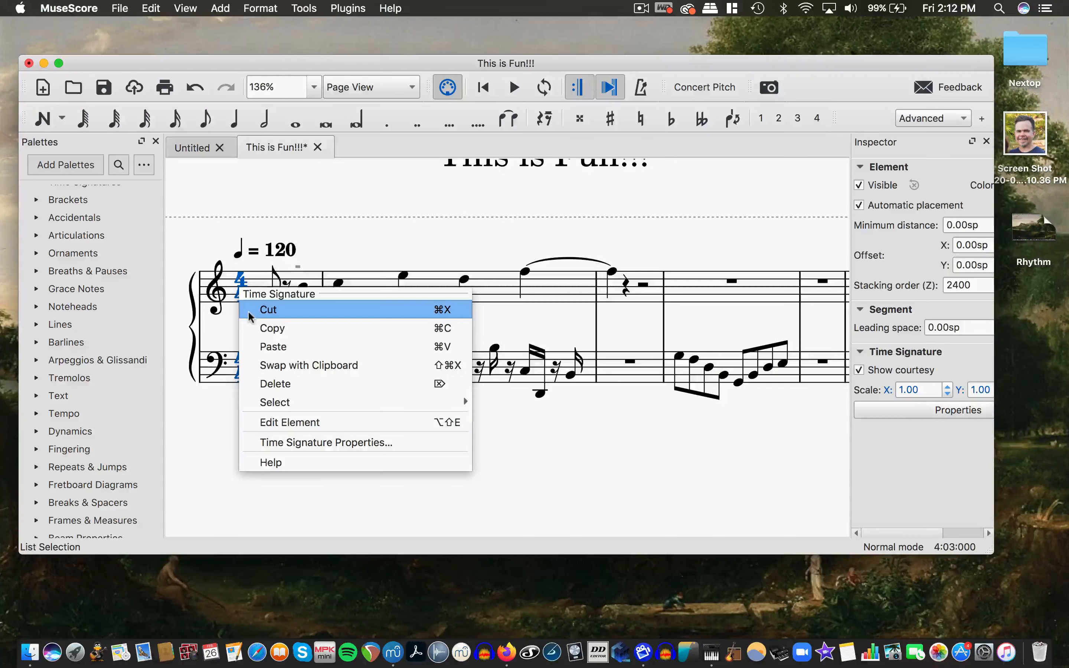
left_click(230, 258)
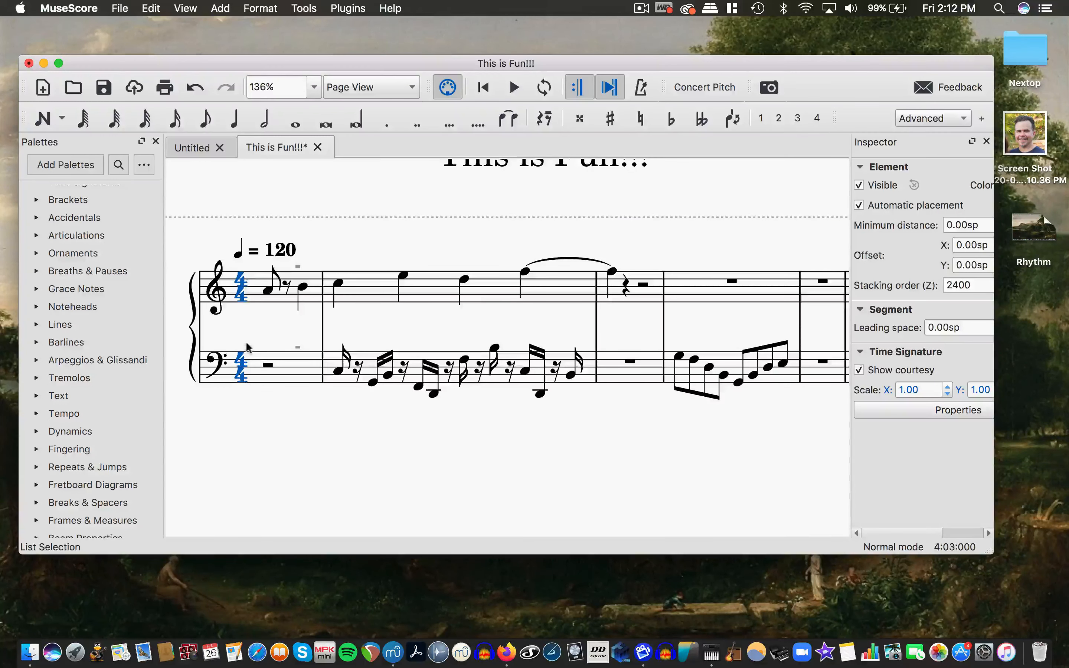
In the bass time signature's properties, break the 1/8 note groups at the third and seventh notes to beam in pairs, and apply the change.
right_click(246, 376)
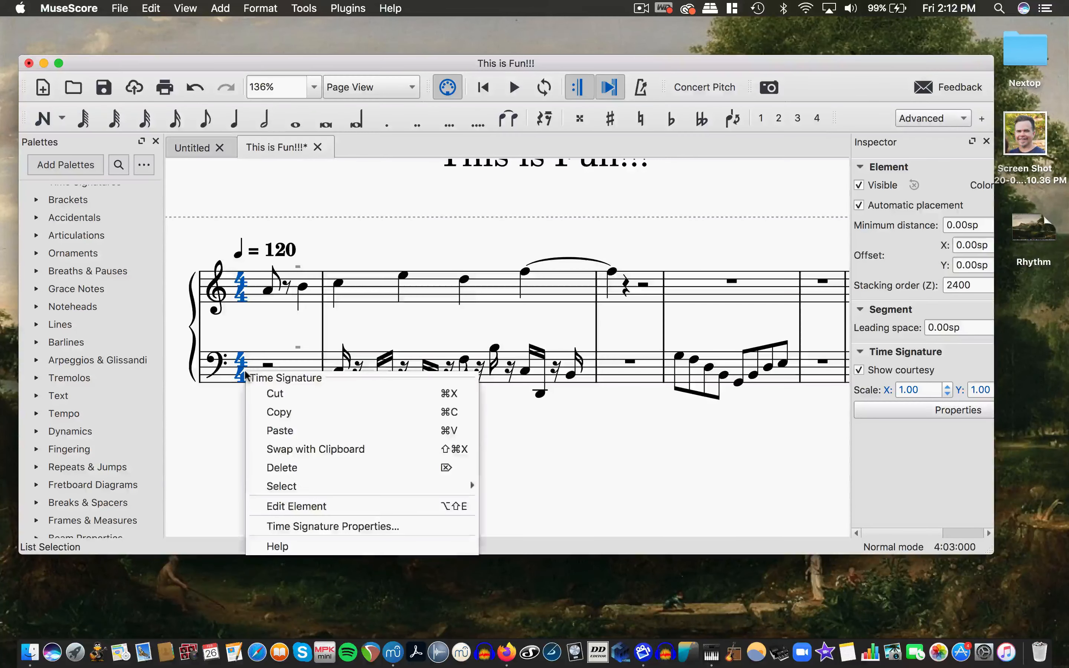
left_click(323, 526)
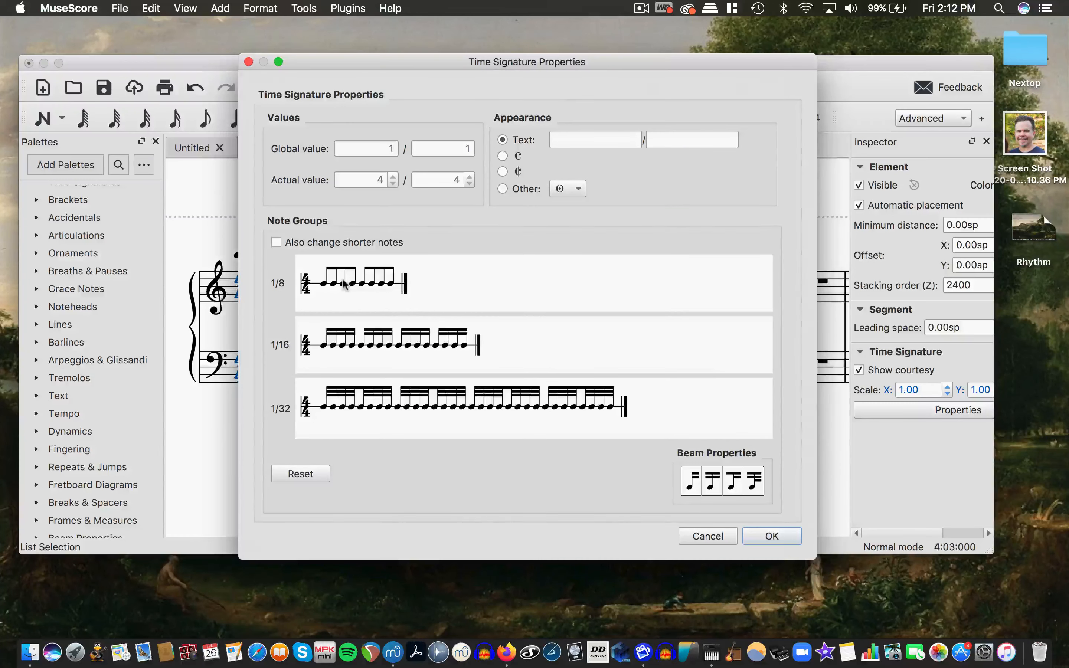
left_click(383, 286)
left_click(771, 536)
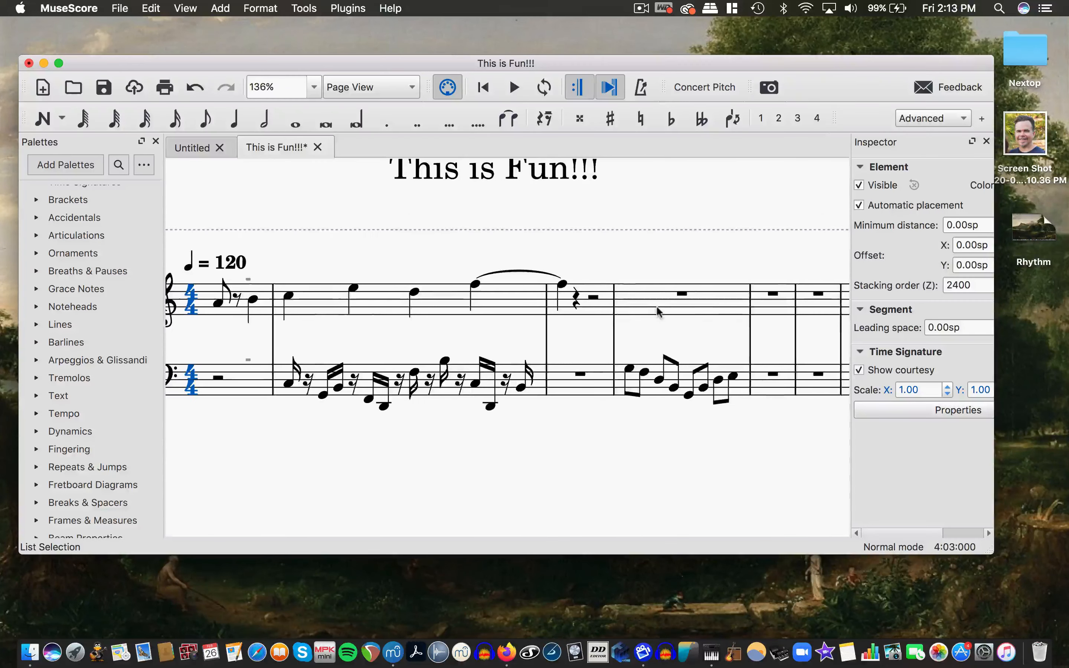
left_click(538, 267)
scroll(538, 262, "up", 2)
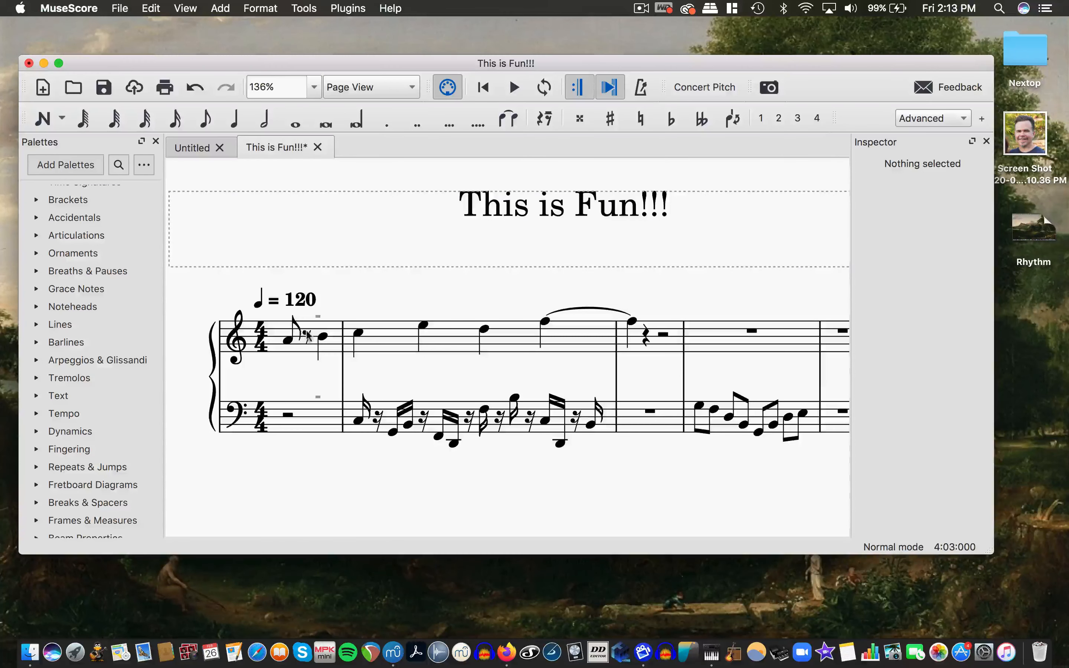
Replace the opening treble eighth note in measure 1 with a quarter note A4 and leave note input mode.
left_click(235, 118)
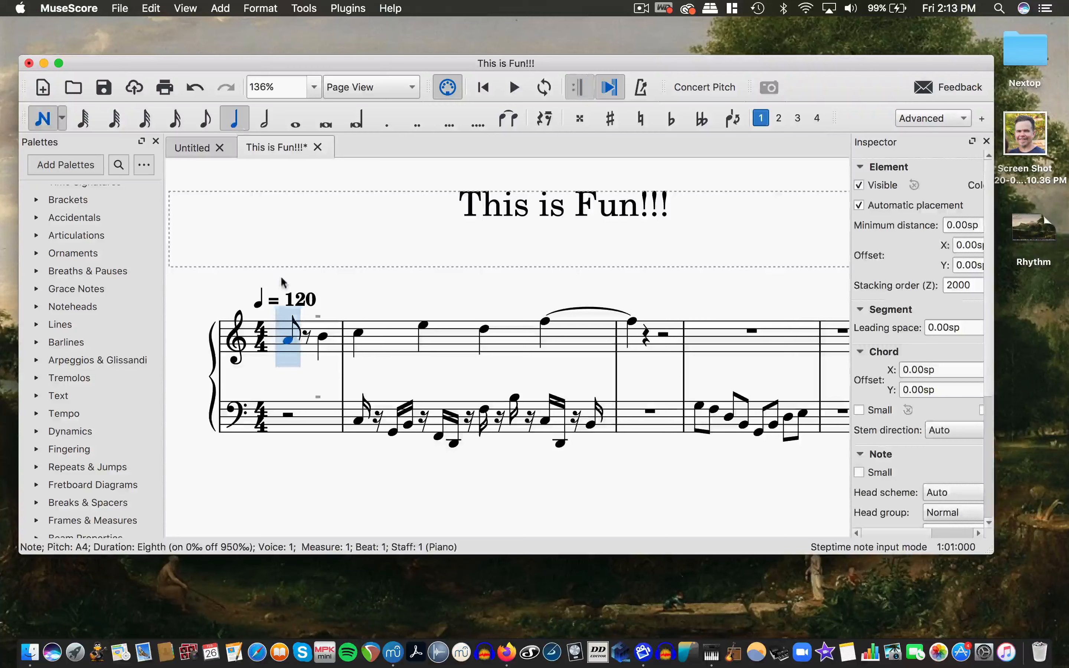
left_click(293, 341)
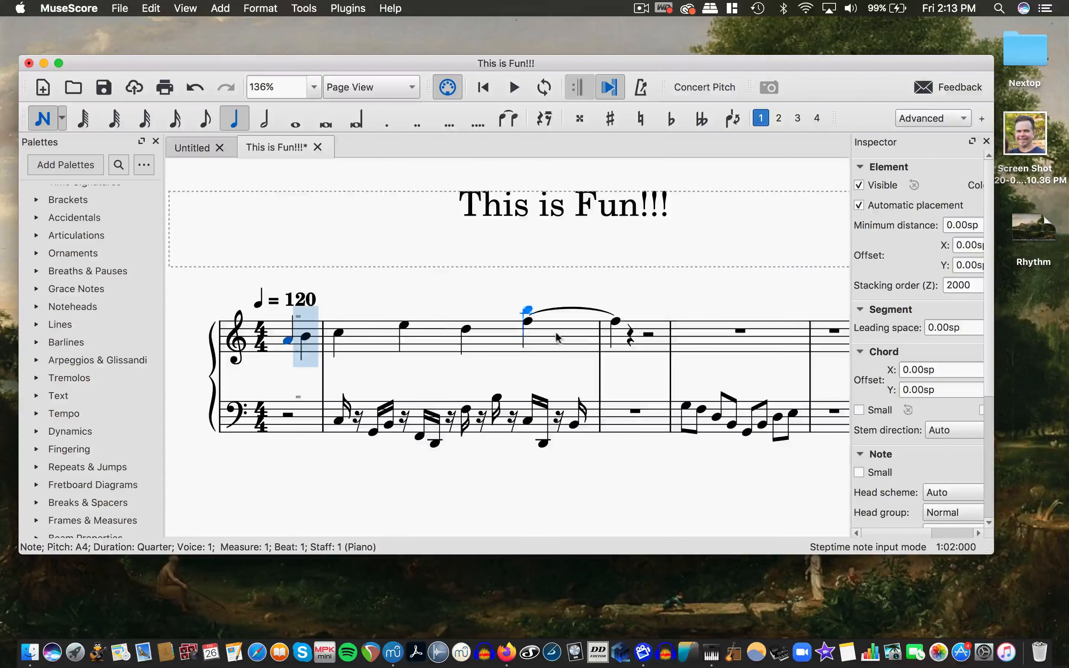
scroll(558, 337, "down", 3)
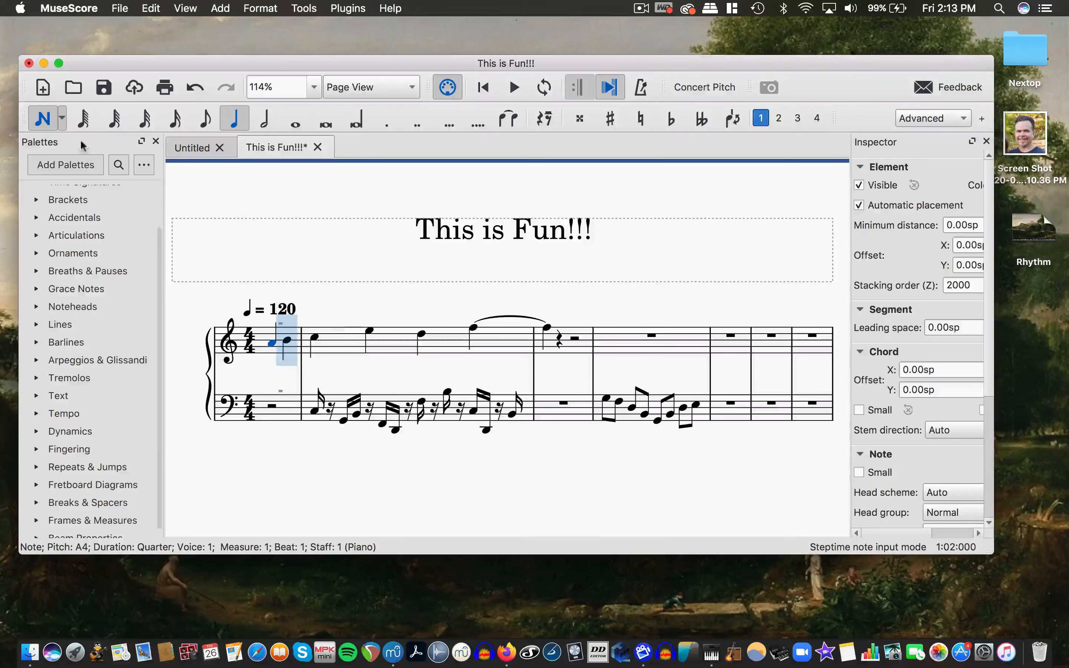
left_click(42, 119)
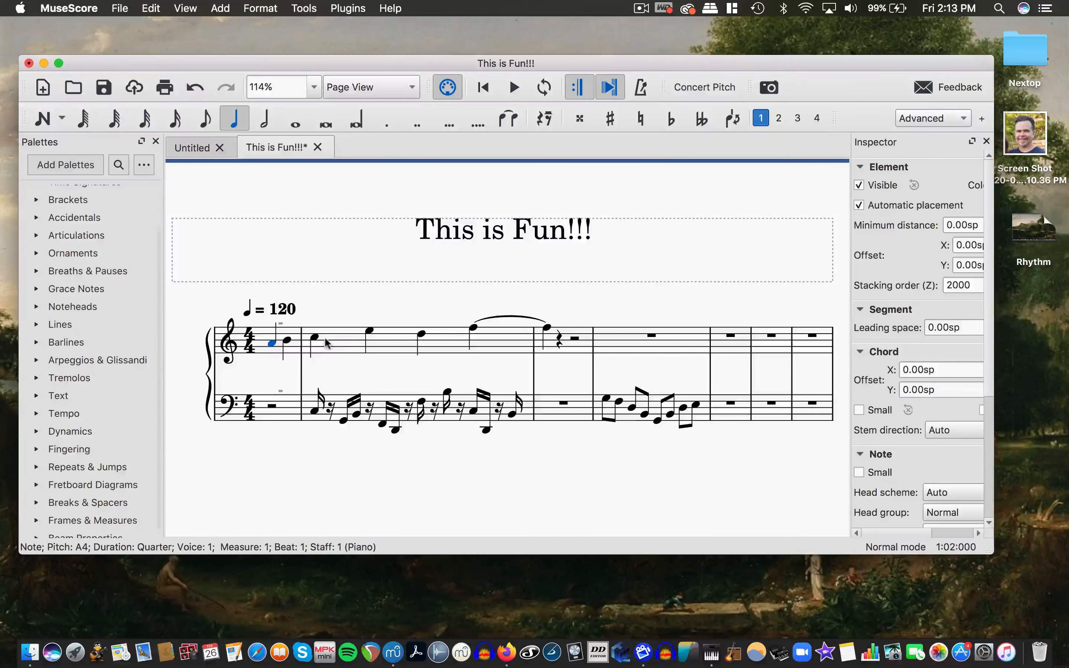
Delete the eighth notes in the bass staff of measure 4.
left_click(345, 350)
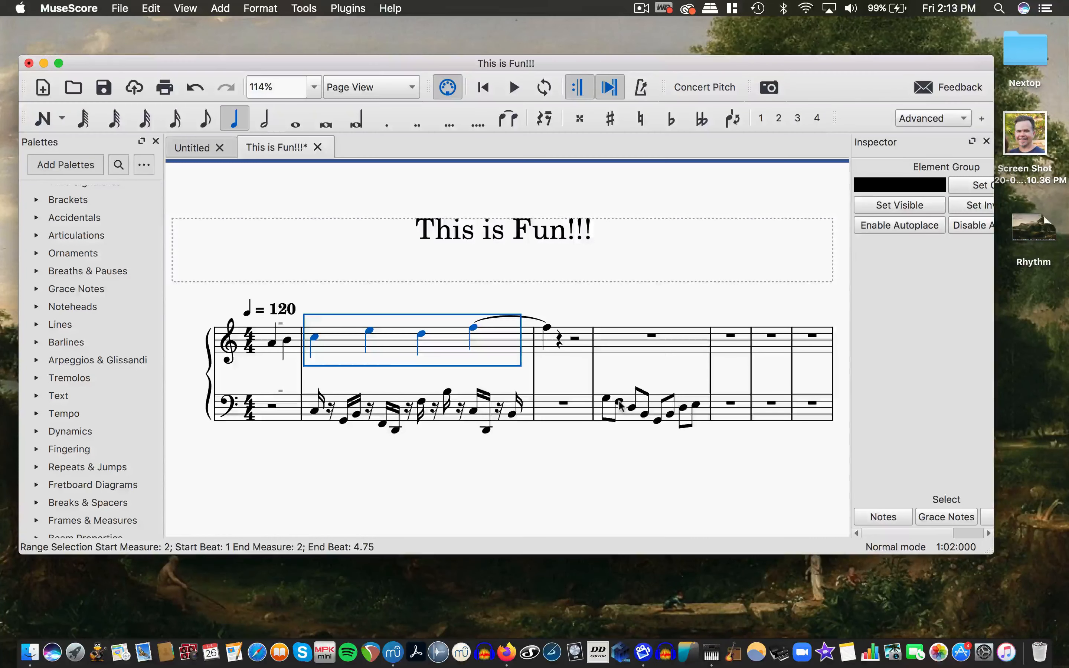
left_click(632, 408)
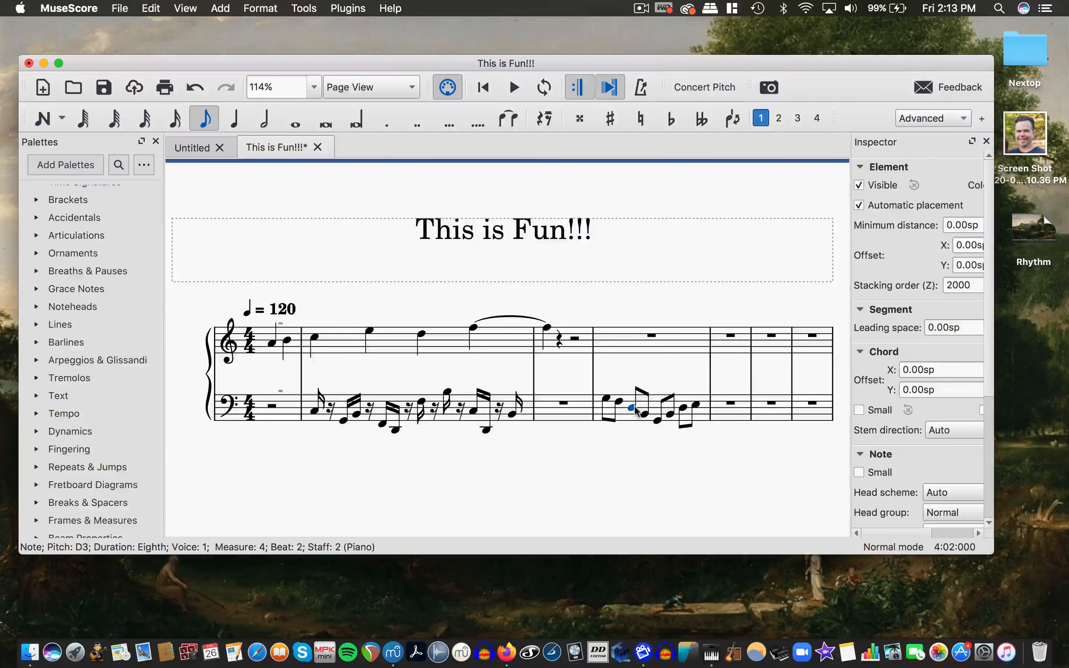
left_click(655, 403)
key("Delete")
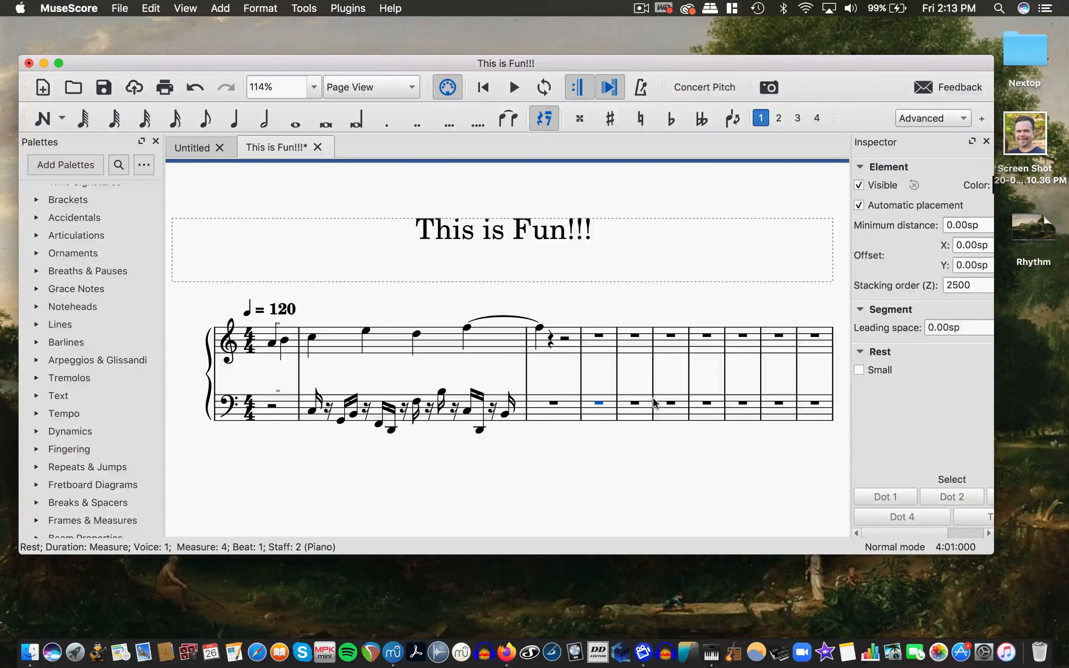
Copy the treble notes of measure 2 into the bass staff of measure 3.
left_click(338, 350)
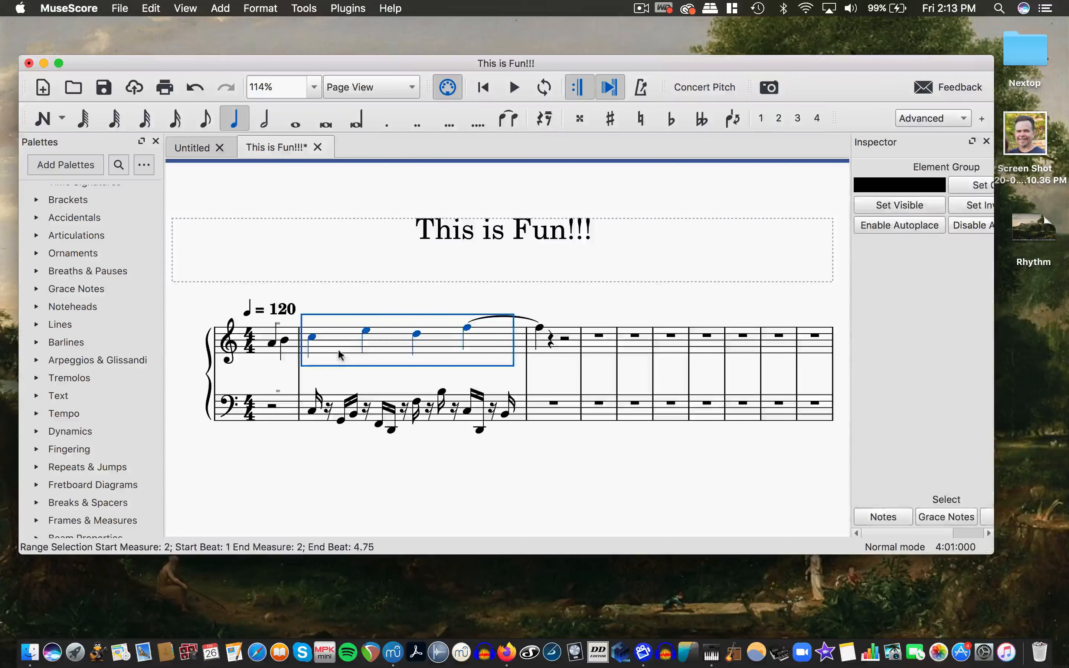
left_click(547, 413)
key("super+v")
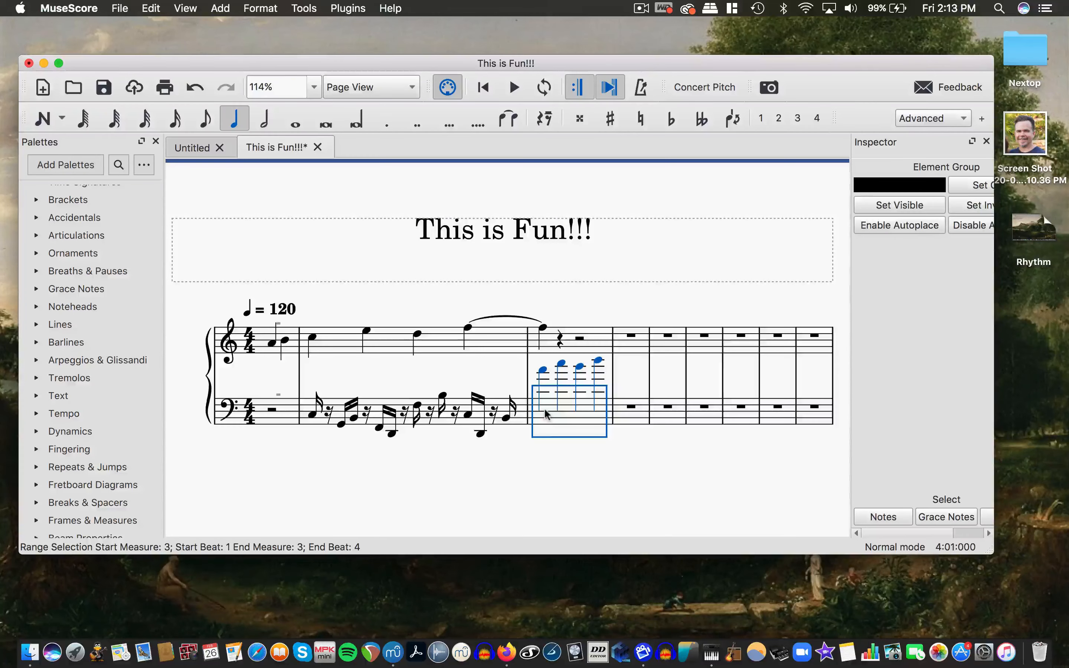
Transpose the pasted quarter notes in bass measure 3 down two octaves, so the first note is C3.
key("Down")
key("Down")
key("Down")
key("Down")
key("Down")
key("Down")
key("Down")
key("Down")
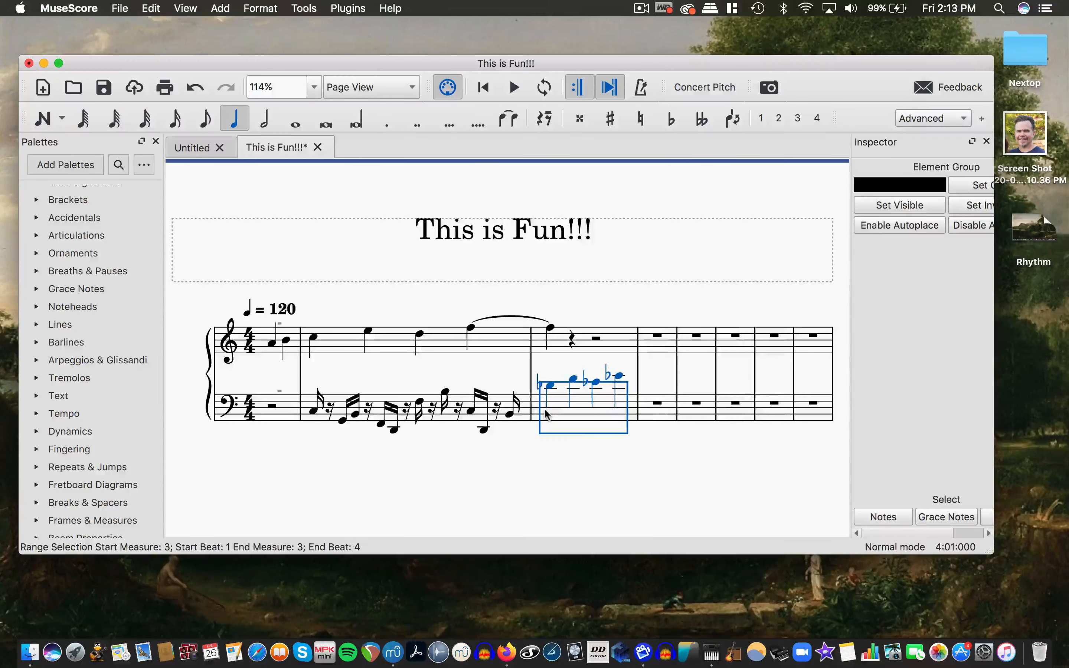
key("Down")
key("Down")
key("Down")
key("Down")
key("Down")
key("Down")
key("Down")
key("Down")
key("Down")
key("Down")
key("Down")
key("Down")
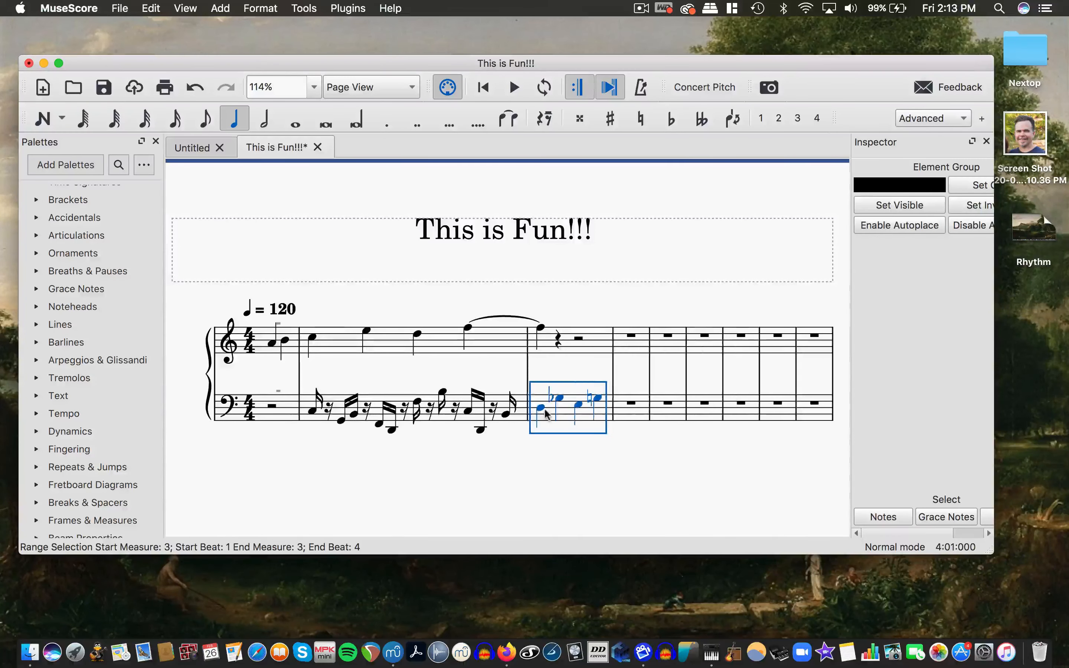
key("Down")
key("Down")
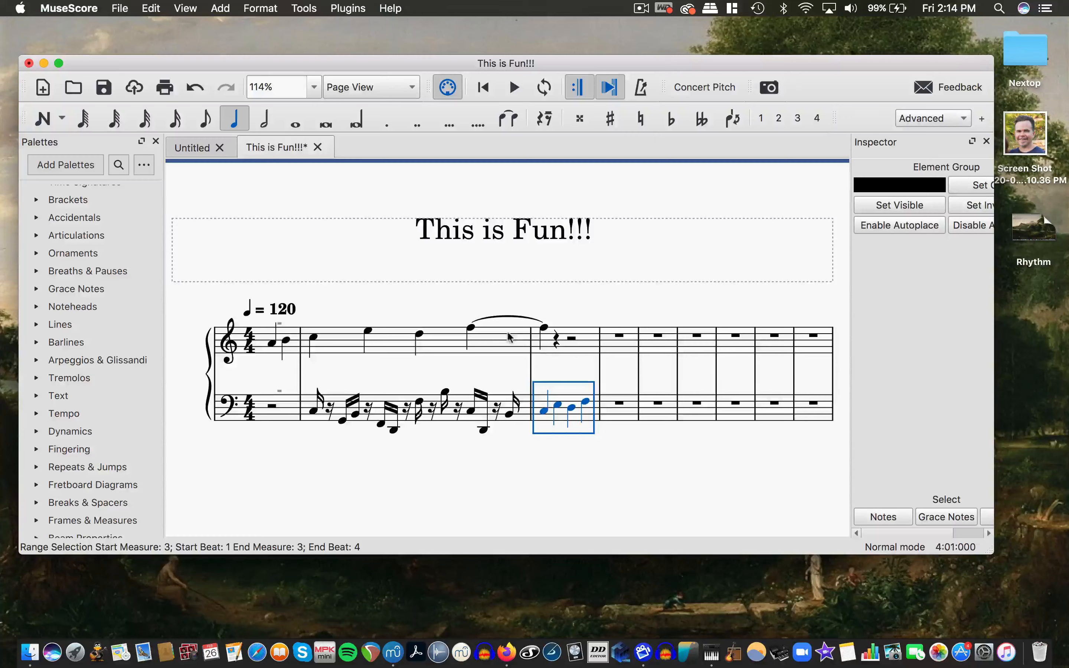
Copy the bass sixteenth-note pattern of measure 2 over the treble staff of measure 3.
left_click(336, 402)
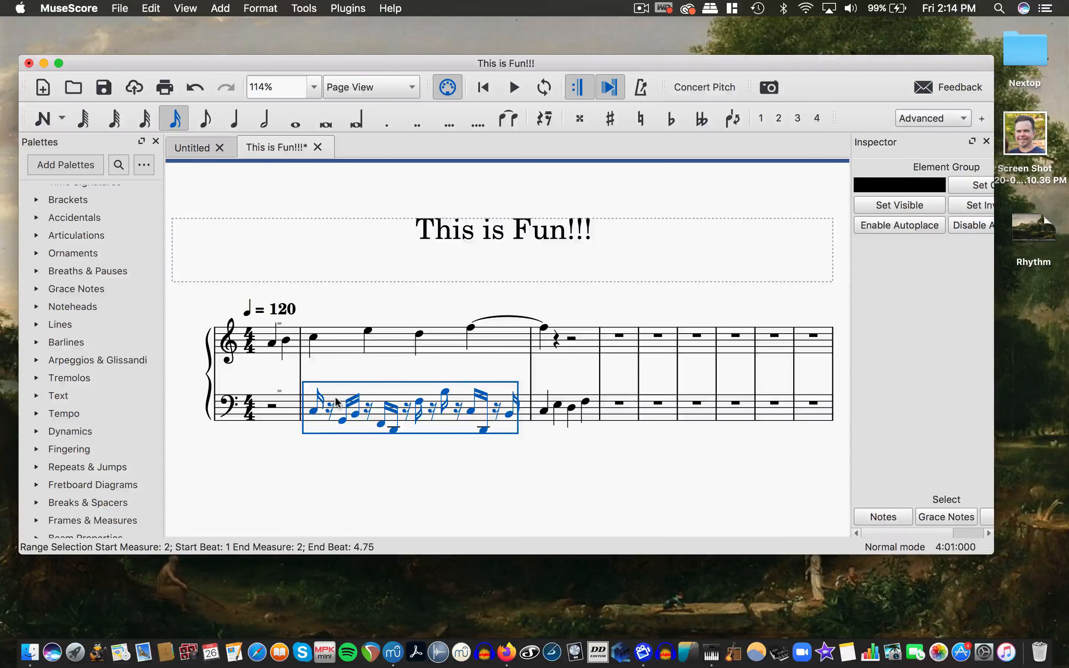
left_click(571, 338)
left_click(579, 337)
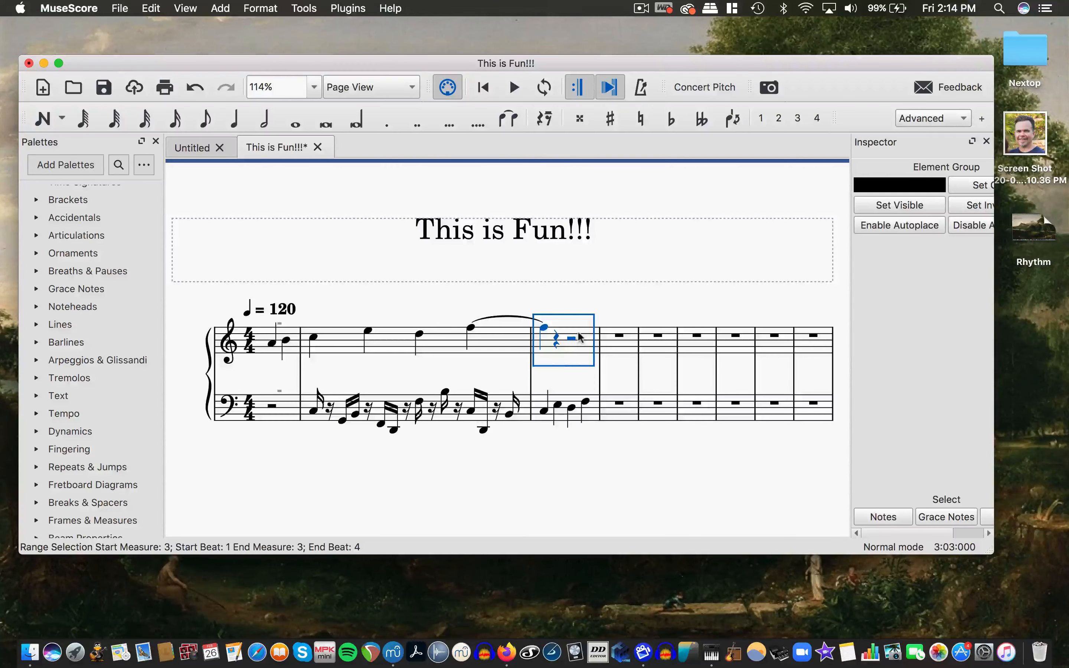
key("super+v")
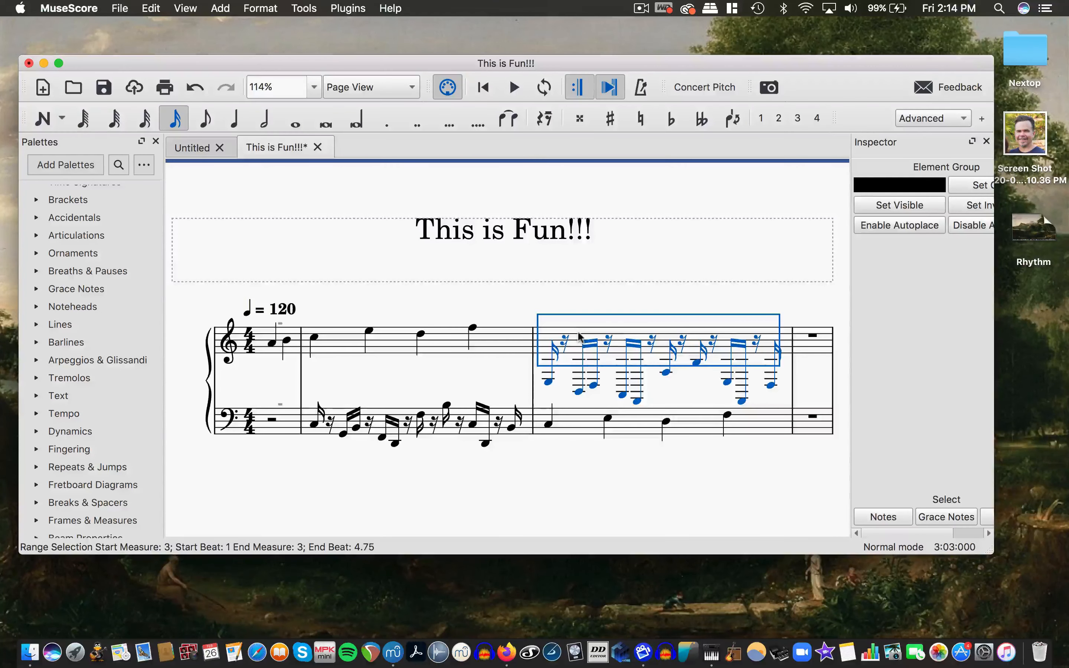
Transpose the pasted sixteenth-note pattern in treble measure 3 up two octaves, so the first note is C5.
key("Up")
key("Up")
key("Up")
key("Up")
key("Up")
key("Up")
key("Up")
key("Up")
key("Up")
key("Up")
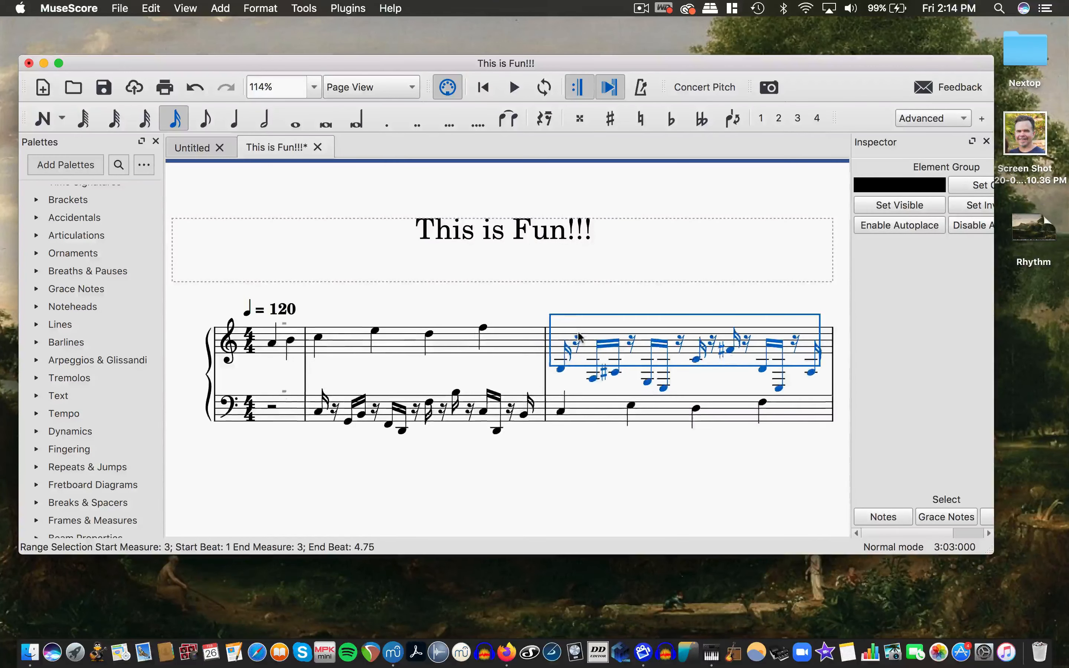
key("Up")
key("Up")
key("Up")
key("Up")
key("Up")
key("Up")
key("Up")
key("Up")
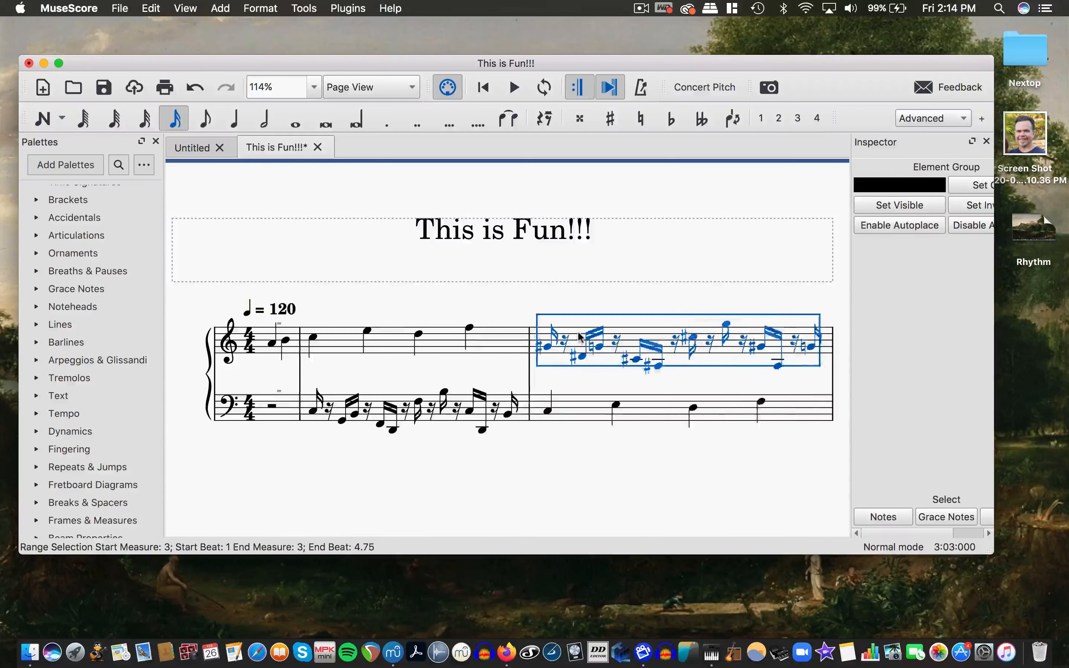
key("Up")
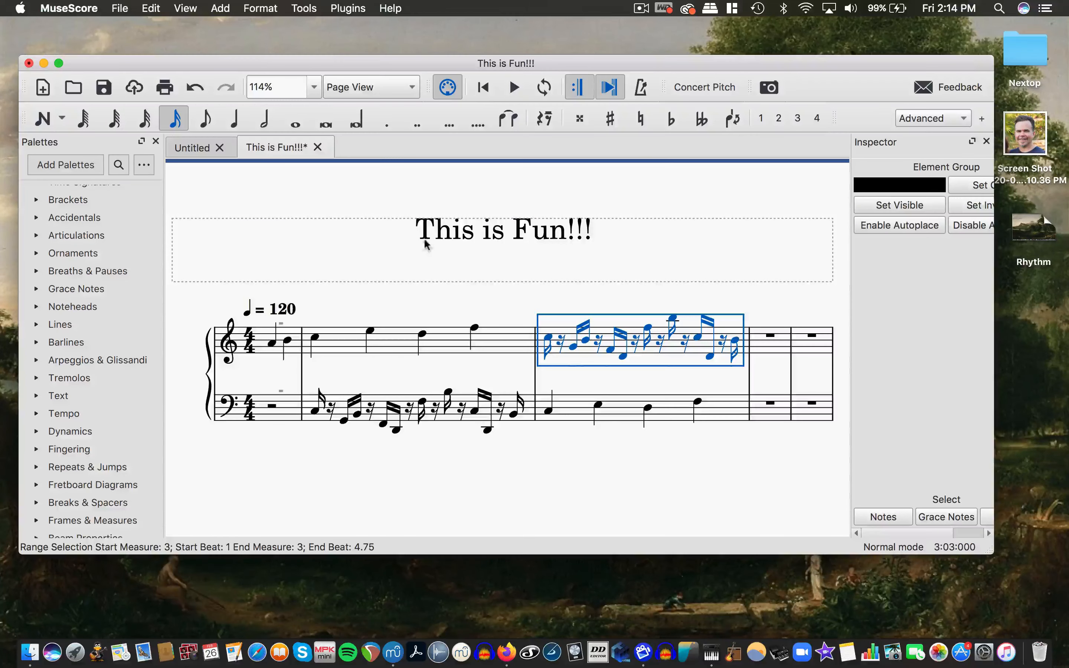
Play the score back from the beginning through measure 3 and stop playback.
left_click(483, 87)
left_click(520, 93)
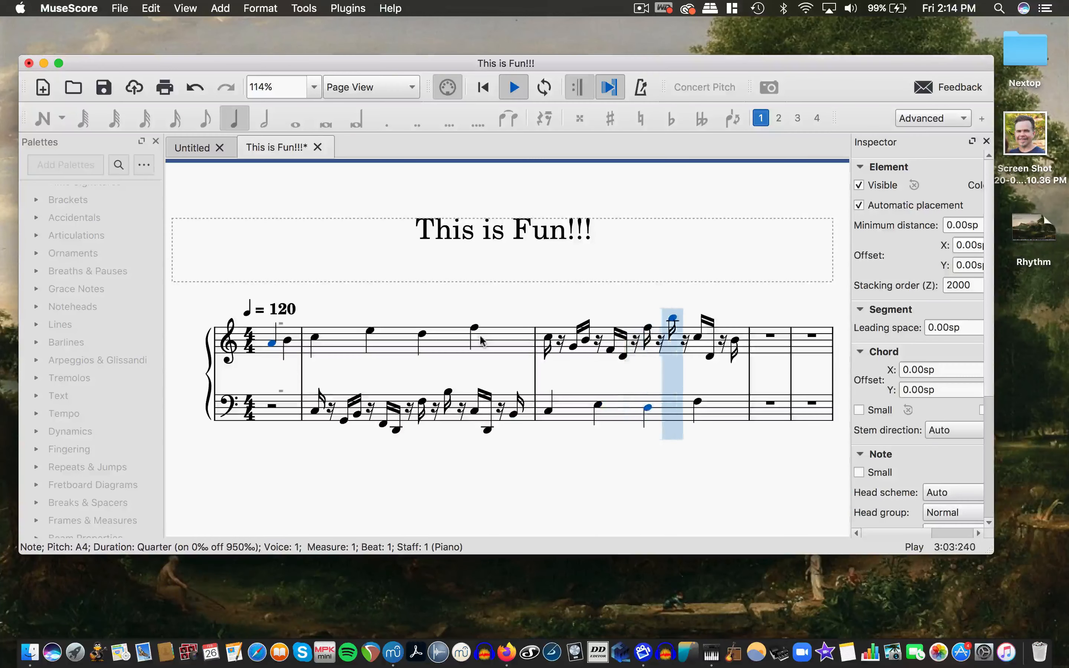
left_click(513, 87)
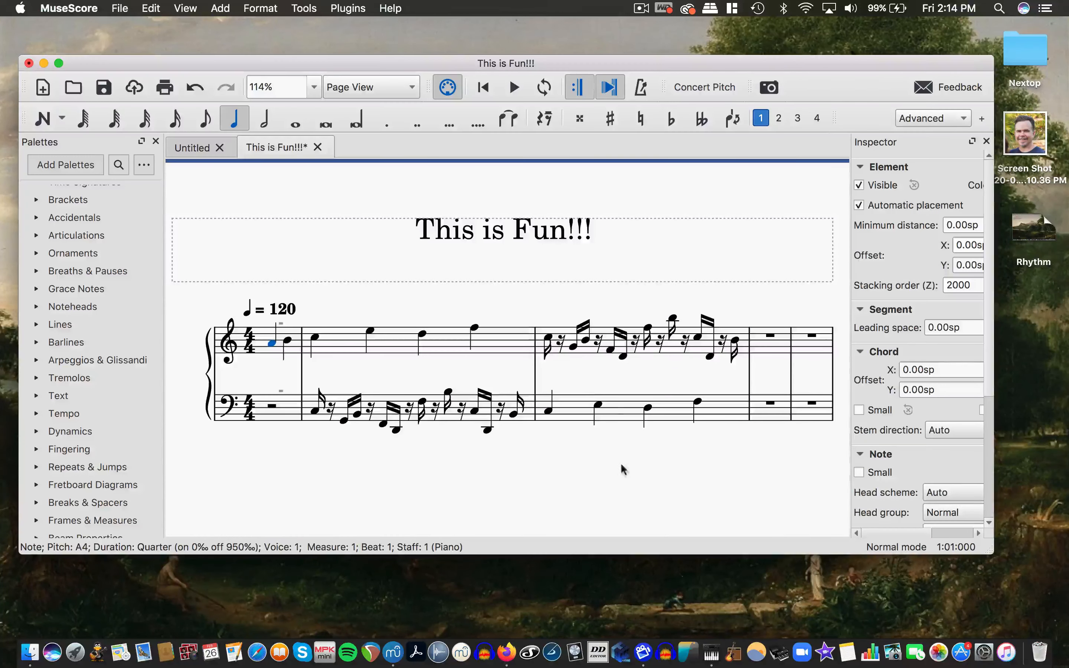
scroll(610, 406, "down", 5)
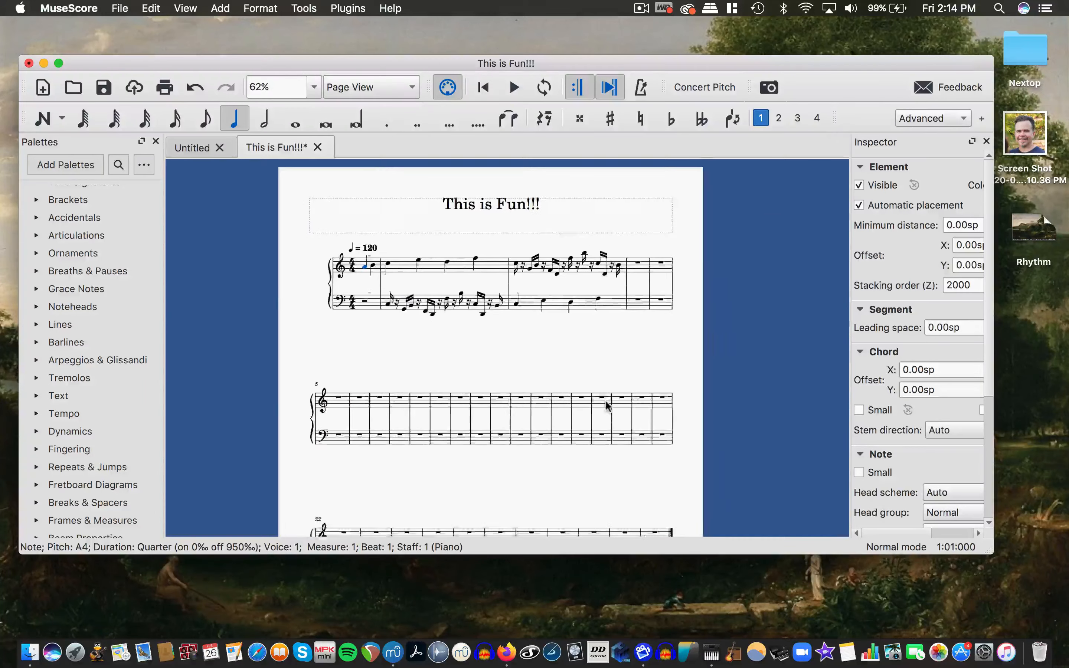
scroll(625, 464, "up", 3)
scroll(627, 462, "up", 2)
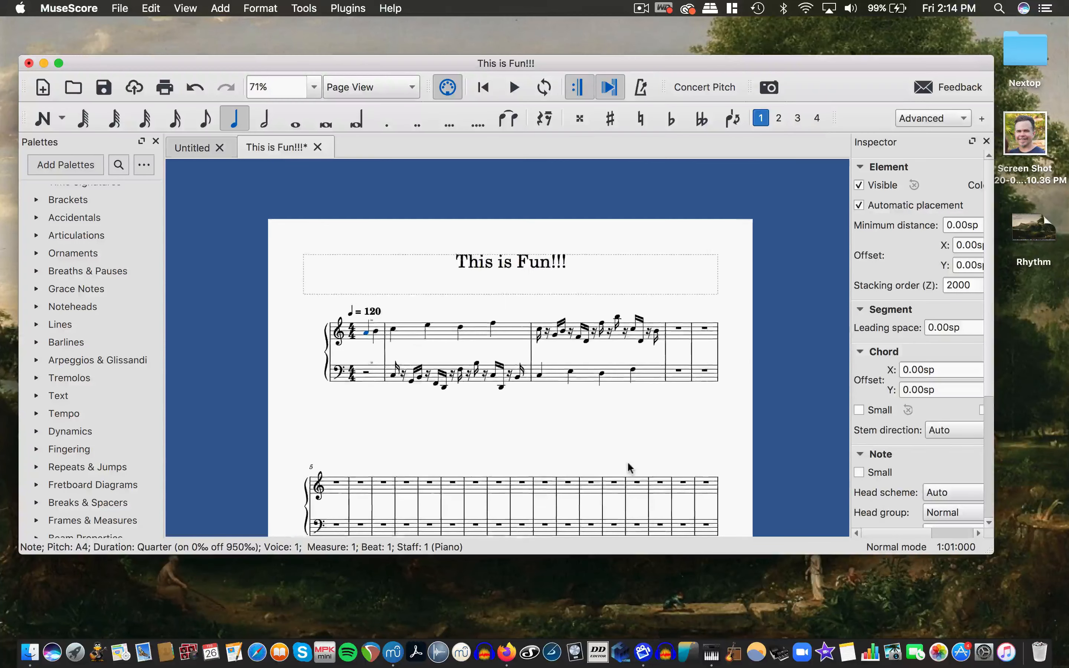
scroll(628, 460, "up", 3)
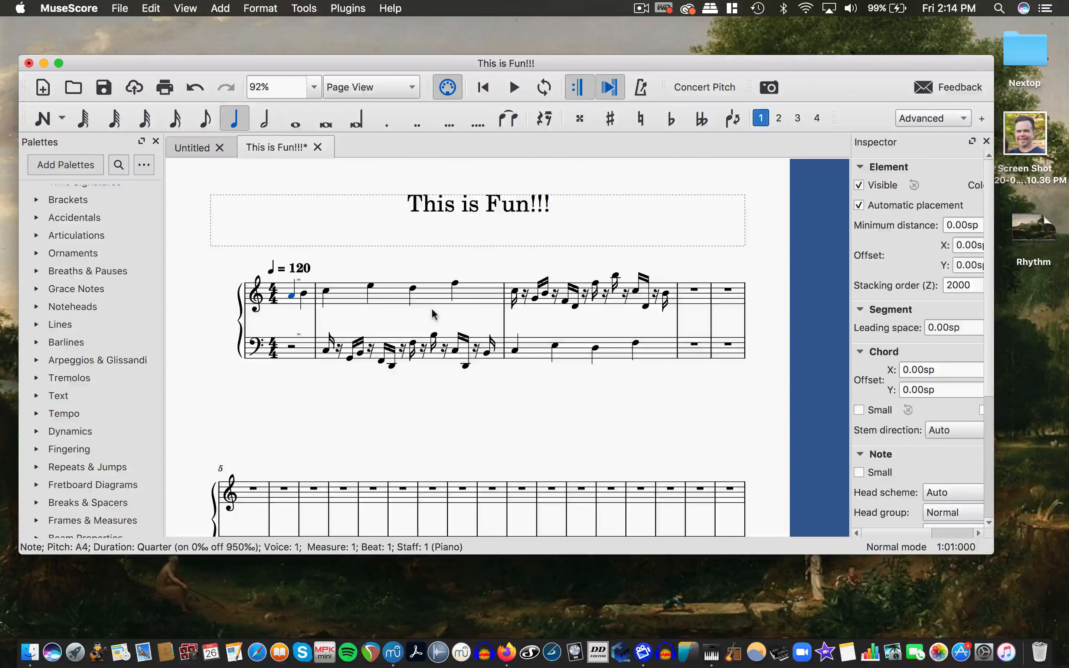
scroll(439, 313, "left", 2)
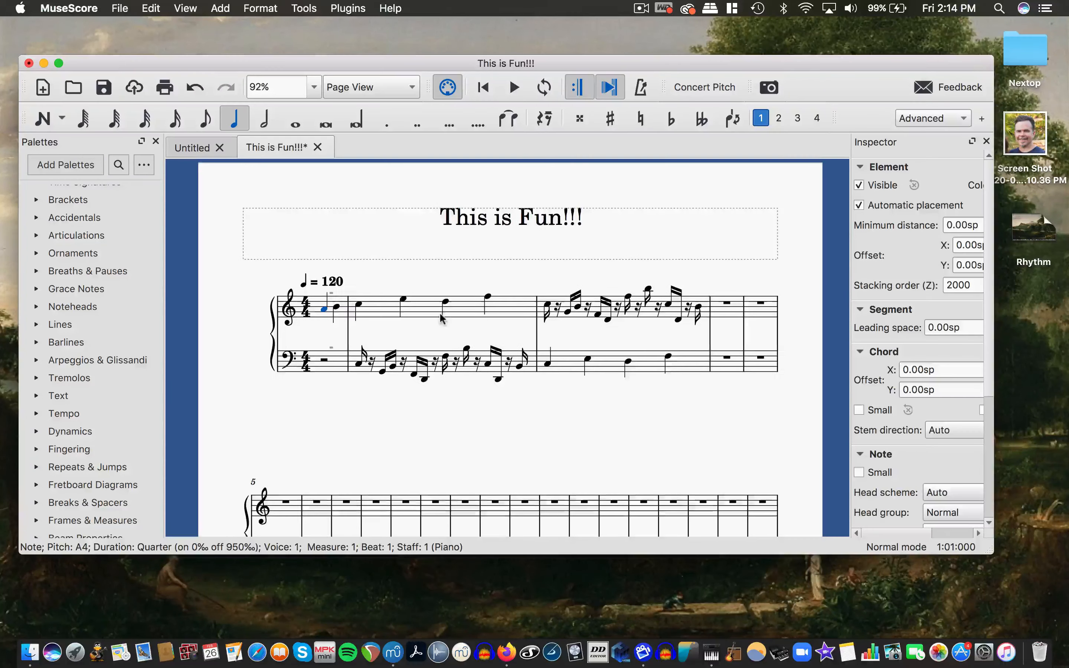
scroll(440, 313, "right", 1)
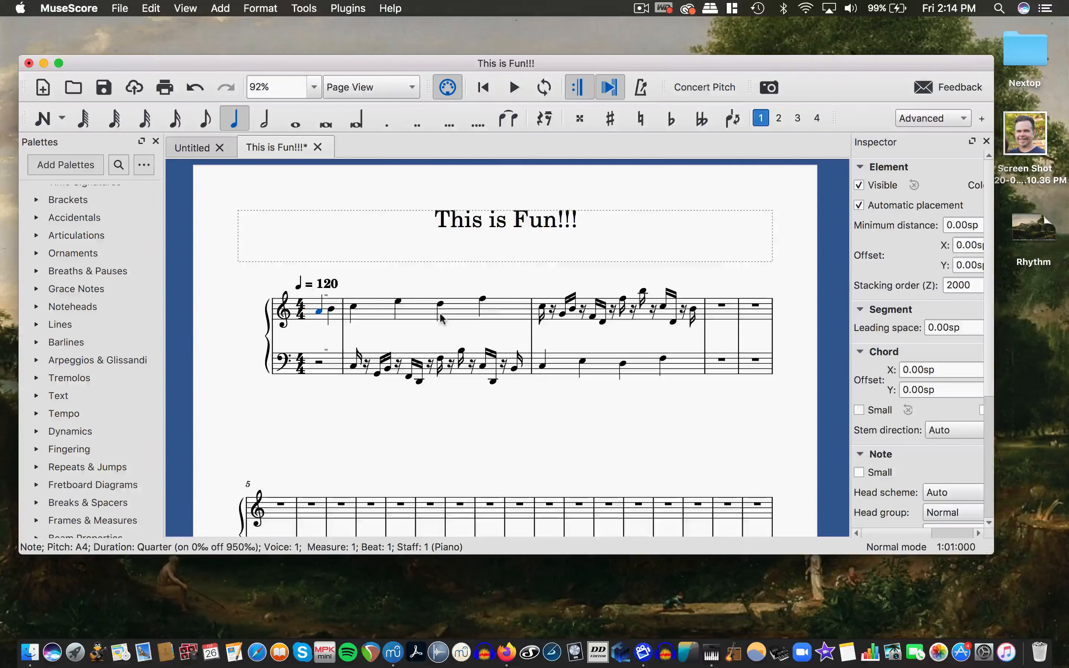